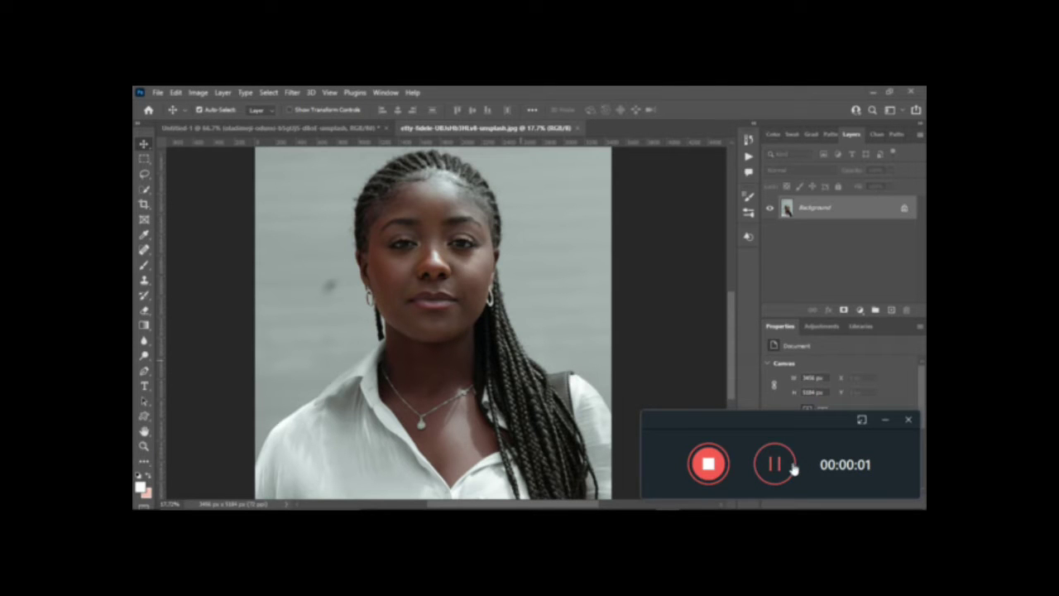
# Duplicate the portrait's Background layer with Ctrl+J to create Layer 1.
pyautogui.click(884, 420)
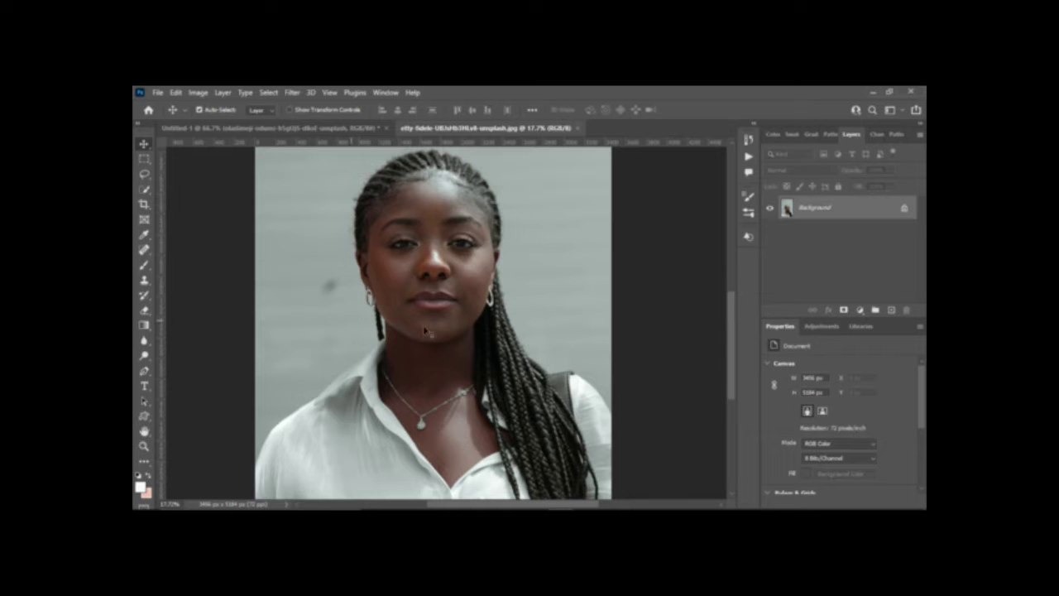
pyautogui.scroll(-1, 420, 303)
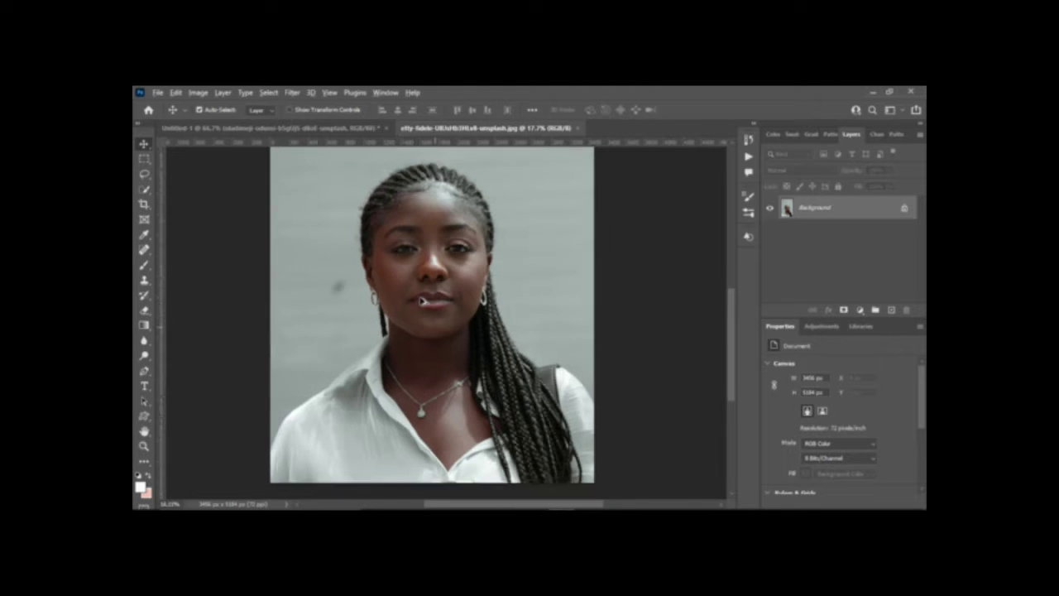
pyautogui.scroll(-1, 420, 303)
pyautogui.scroll(2, 421, 302)
pyautogui.scroll(1, 422, 301)
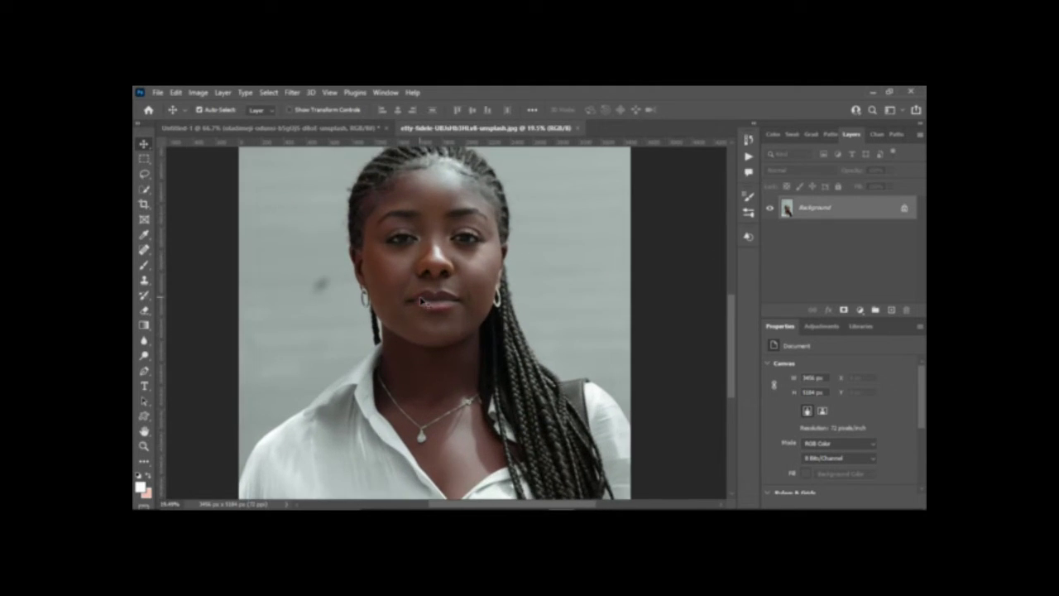
pyautogui.scroll(-1, 420, 303)
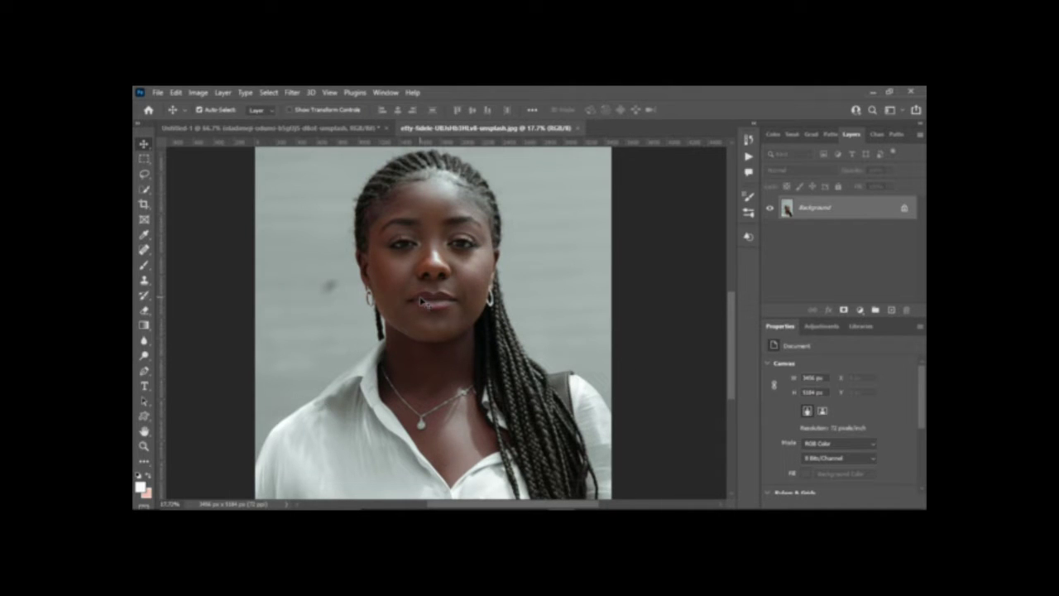
pyautogui.hotkey('ctrl', 'j')
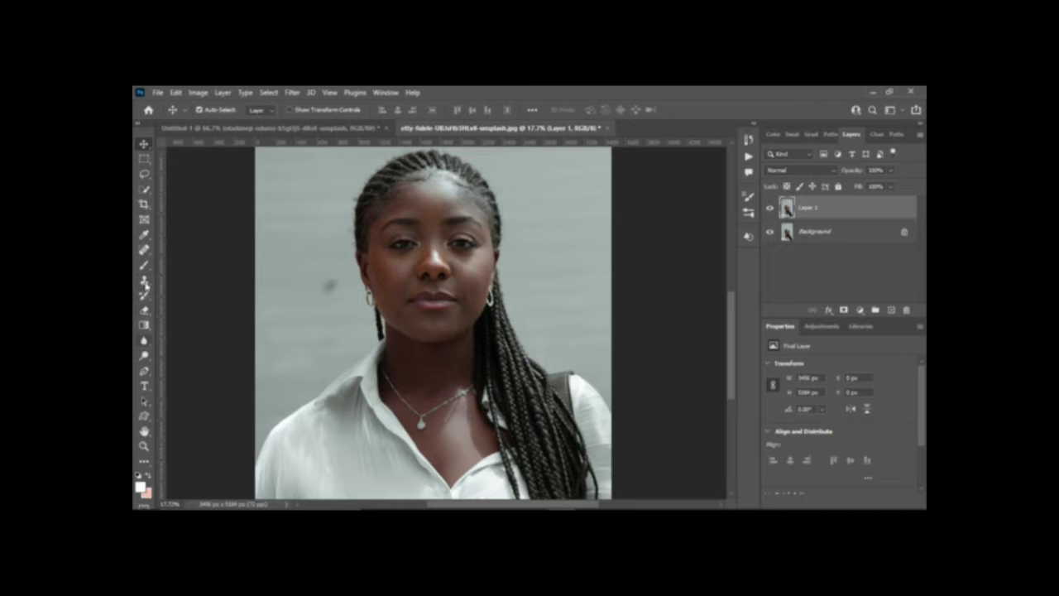
# Trace a Lasso selection around the woman's face and neck.
pyautogui.click(143, 176)
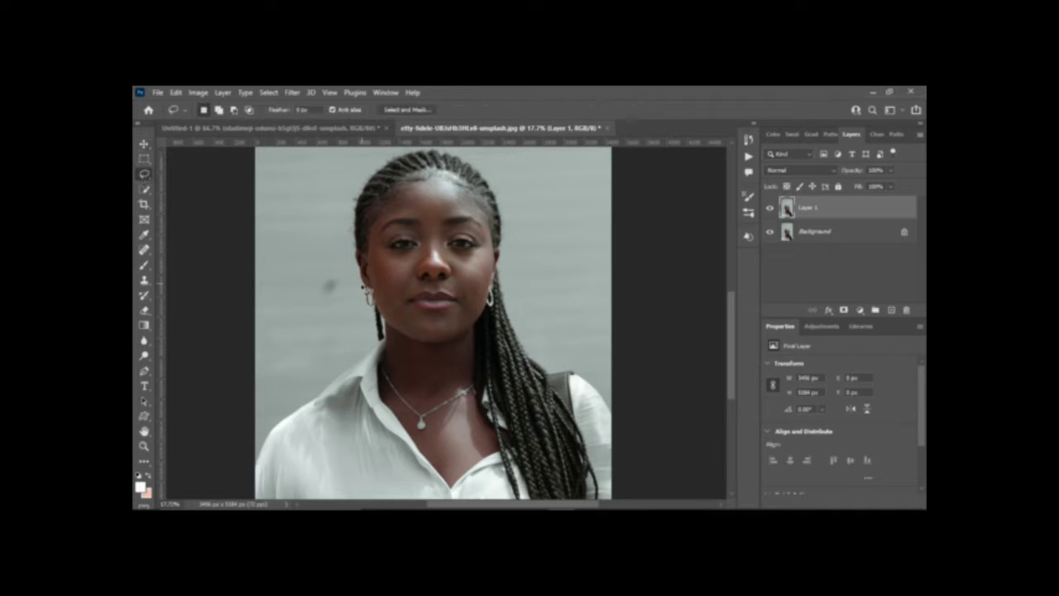
pyautogui.moveTo(368, 289); pyautogui.dragTo(377, 193)
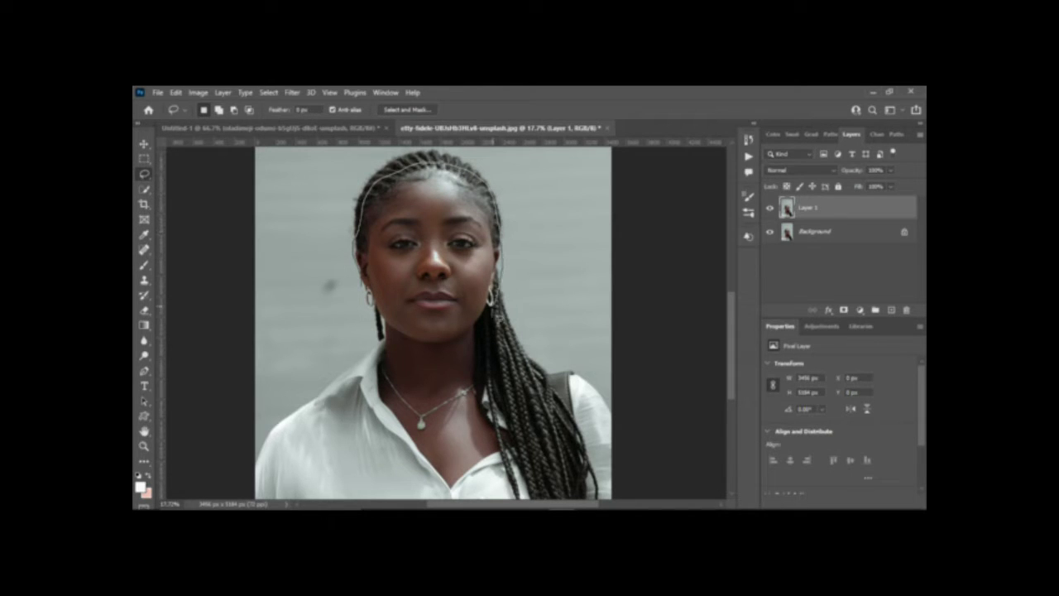
pyautogui.moveTo(497, 324); pyautogui.dragTo(527, 462)
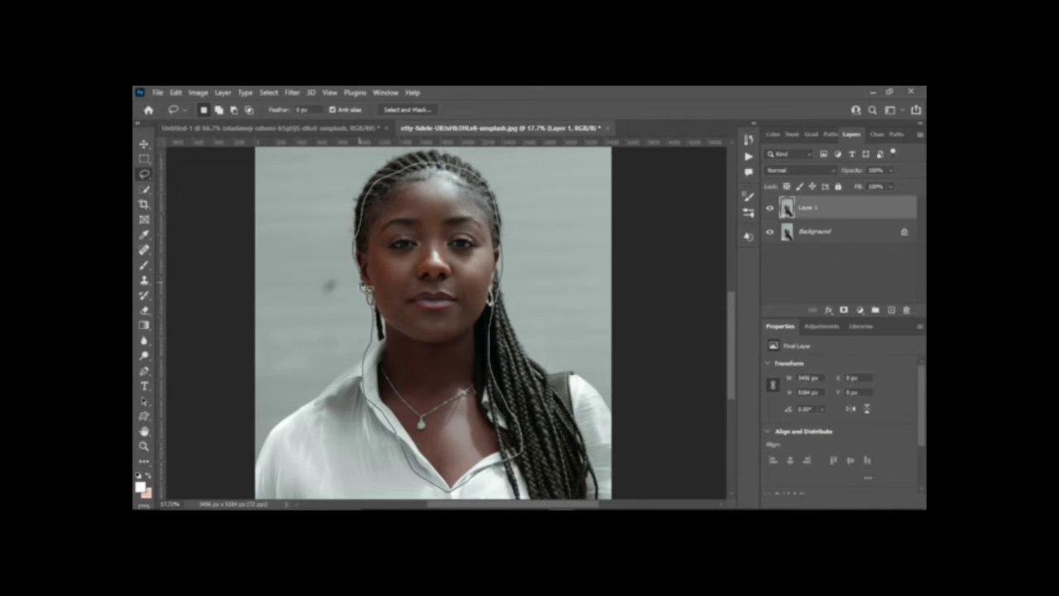
pyautogui.moveTo(361, 325); pyautogui.dragTo(359, 313)
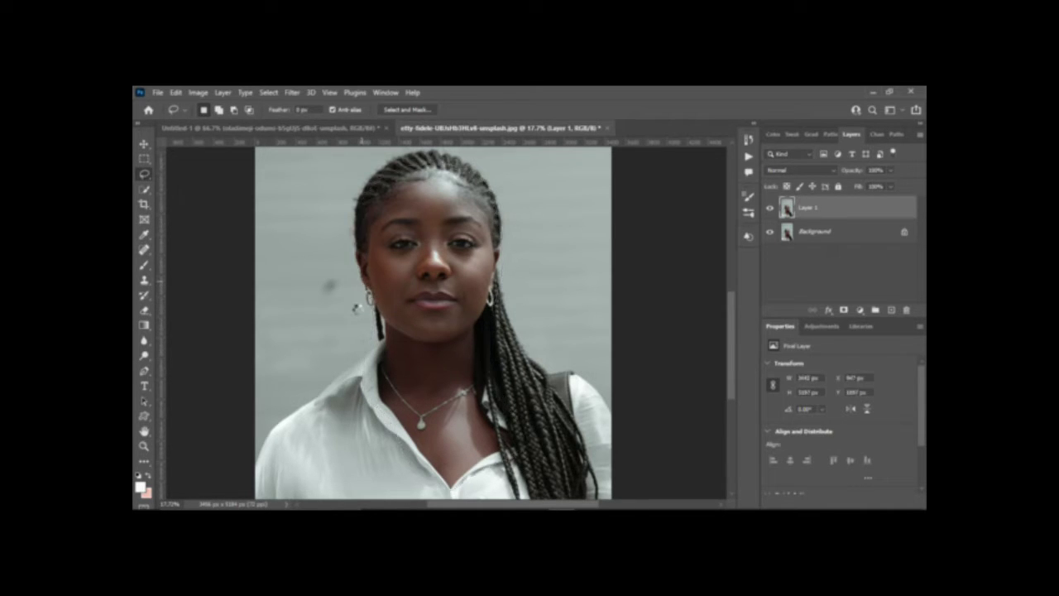
# Add an empty Layer 2 above Layer 1, dismissing the empty-selection error.
pyautogui.click(891, 310)
pyautogui.hotkey('ctrl', 'j')
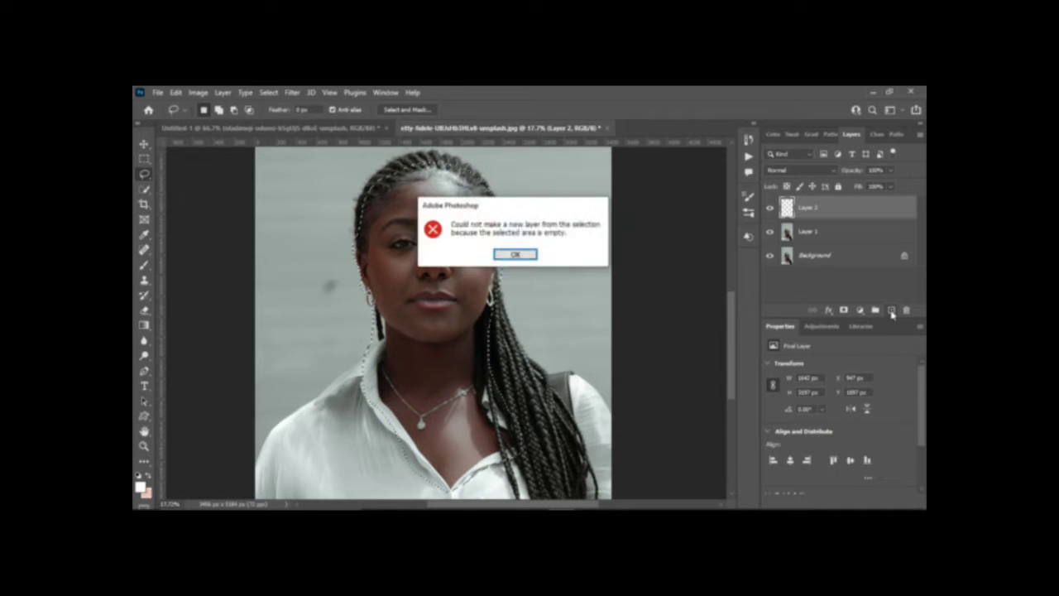
pyautogui.click(521, 254)
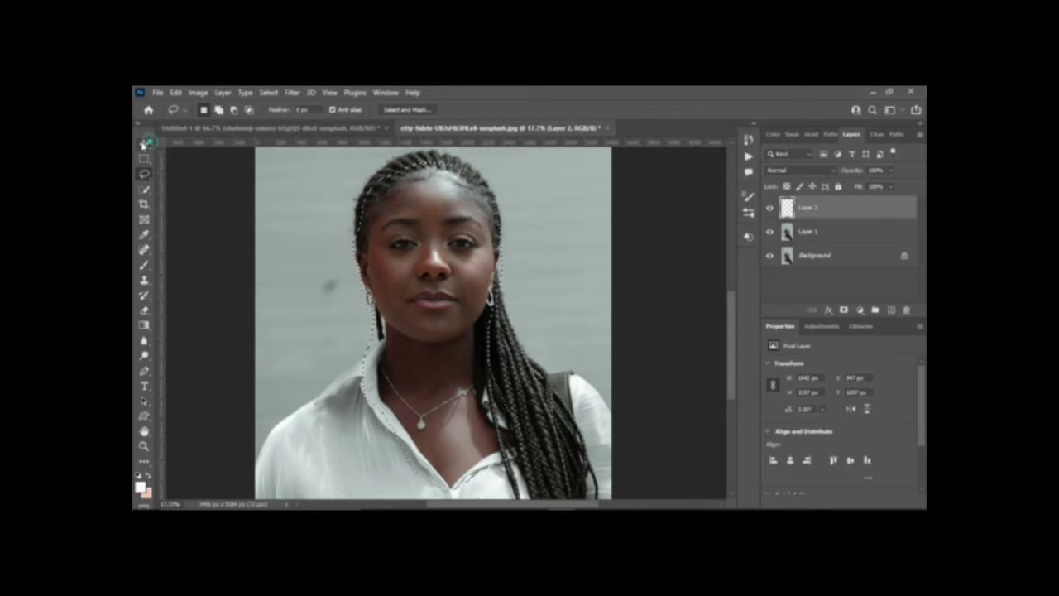
pyautogui.click(144, 144)
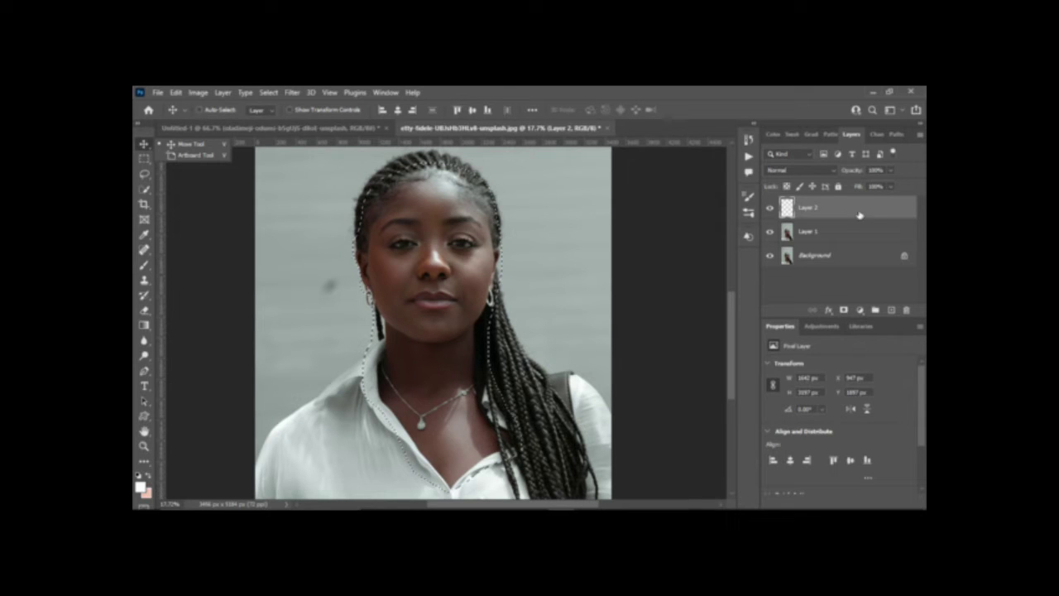
# Fill the selection with peach, deselect, and set Layer 2's blend mode to Soft Light.
pyautogui.hotkey('alt', 'BackSpace')
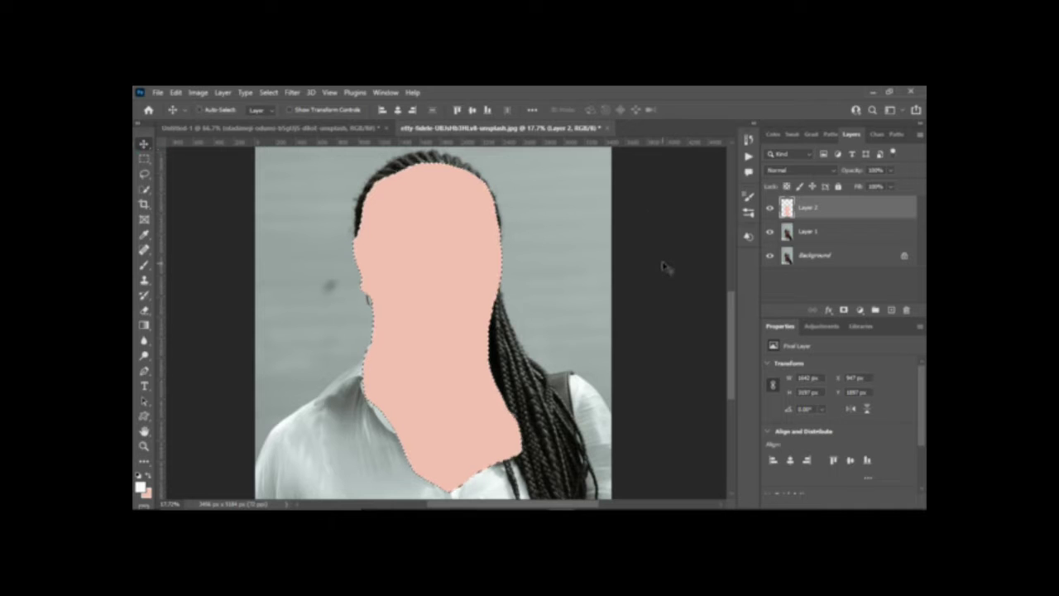
pyautogui.hotkey('ctrl', 'd')
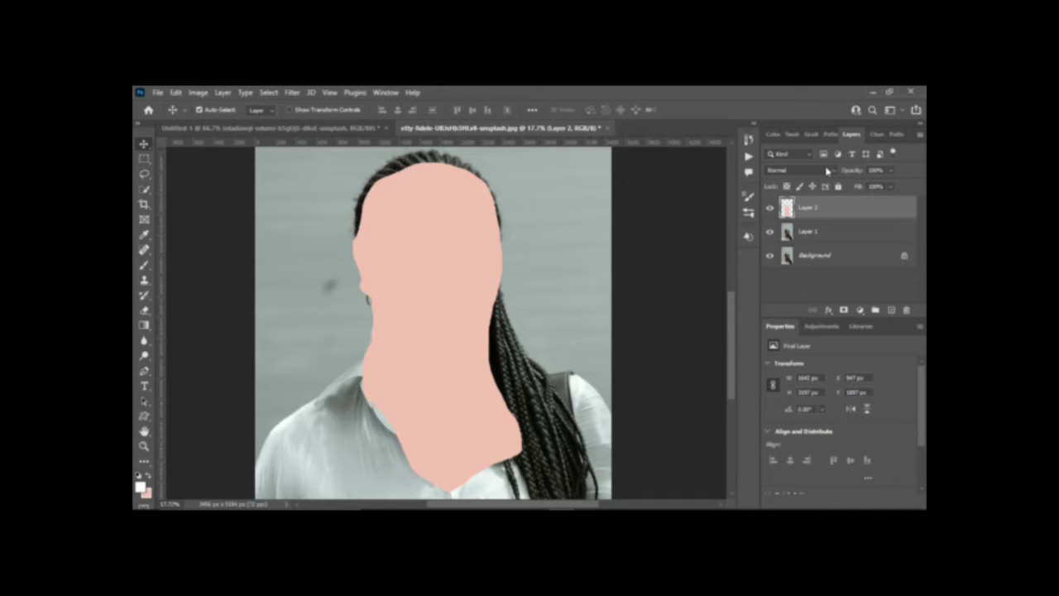
pyautogui.click(833, 171)
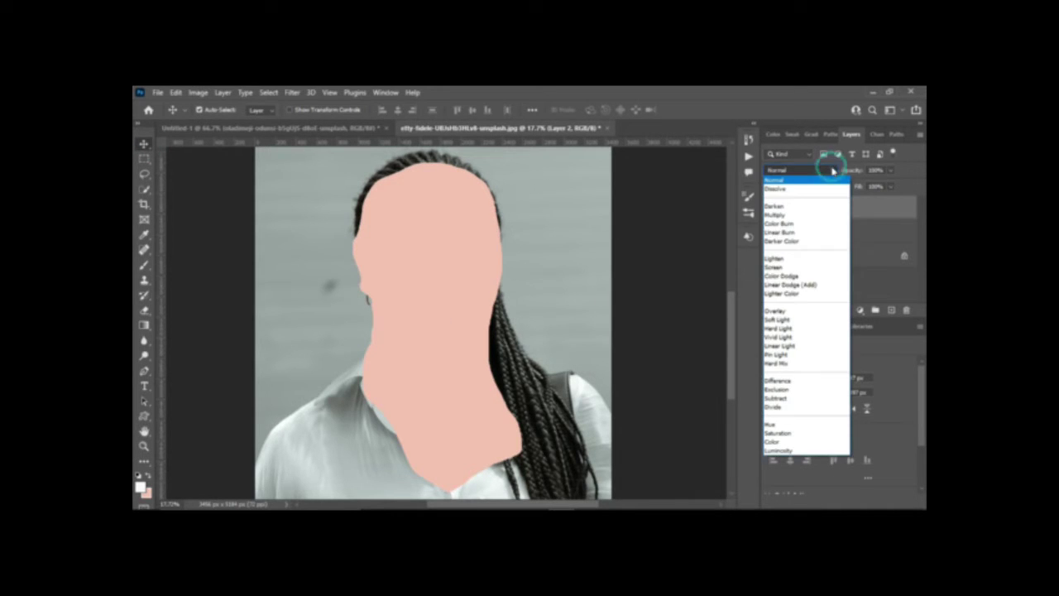
pyautogui.click(800, 321)
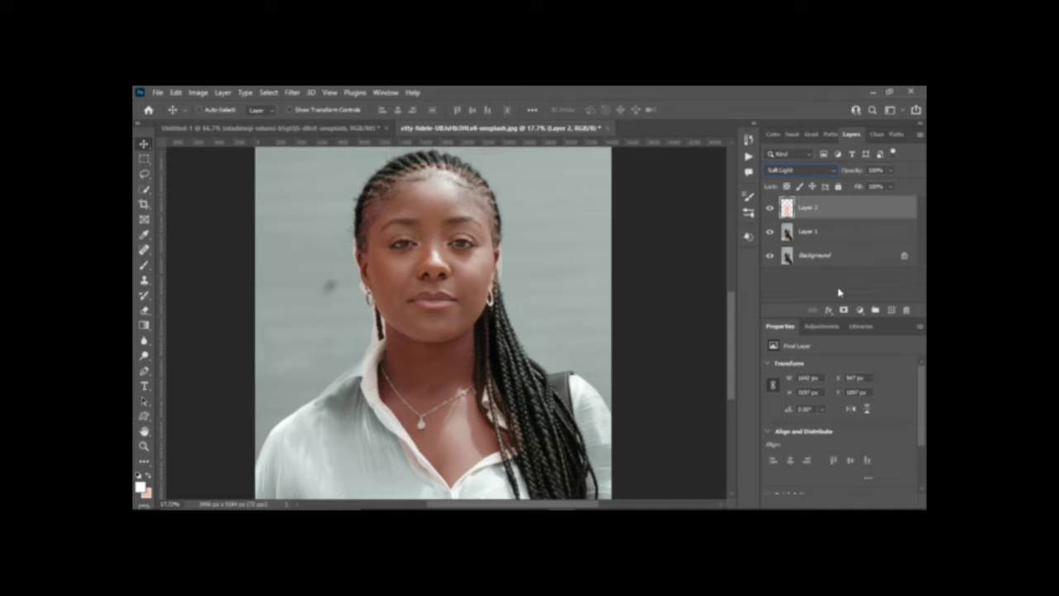
# Undo a trial duplicate of Layer 2, then toggle its visibility to compare before and after.
pyautogui.hotkey('ctrl', 'j')
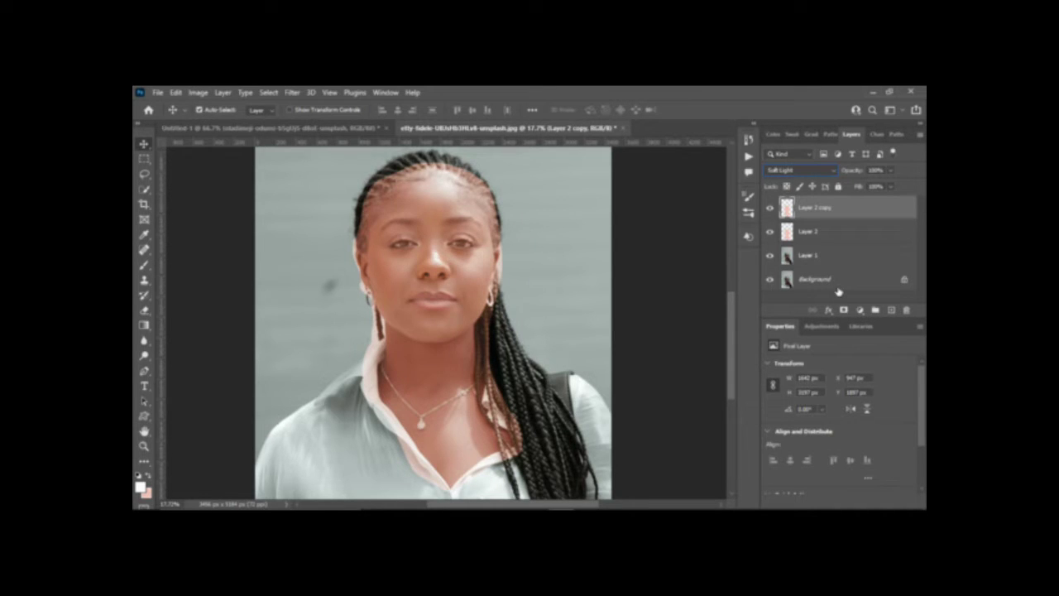
pyautogui.hotkey('ctrl', 'z')
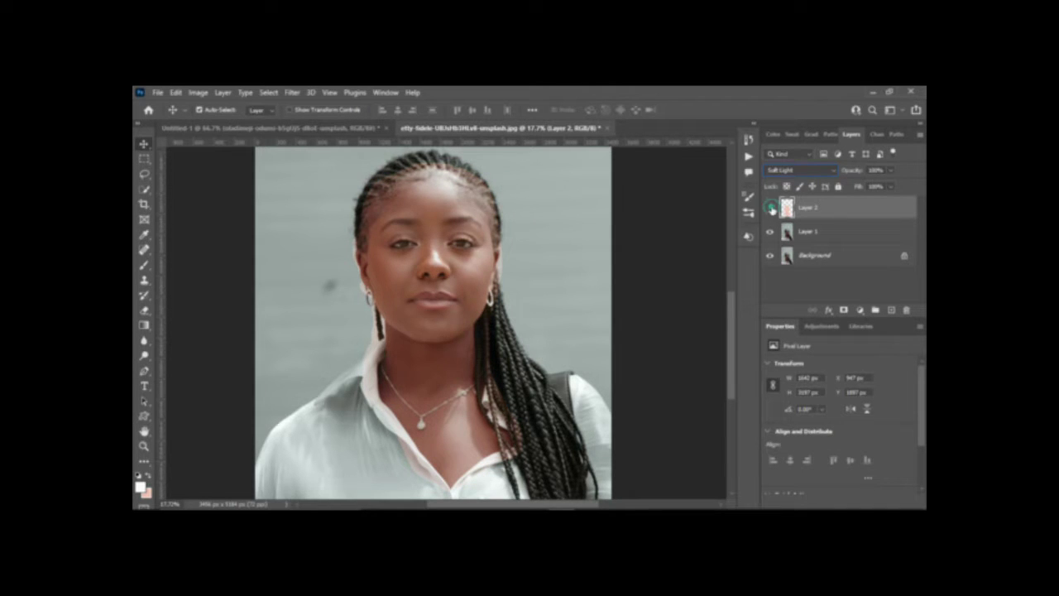
pyautogui.click(771, 208)
pyautogui.click(771, 209)
pyautogui.click(771, 209)
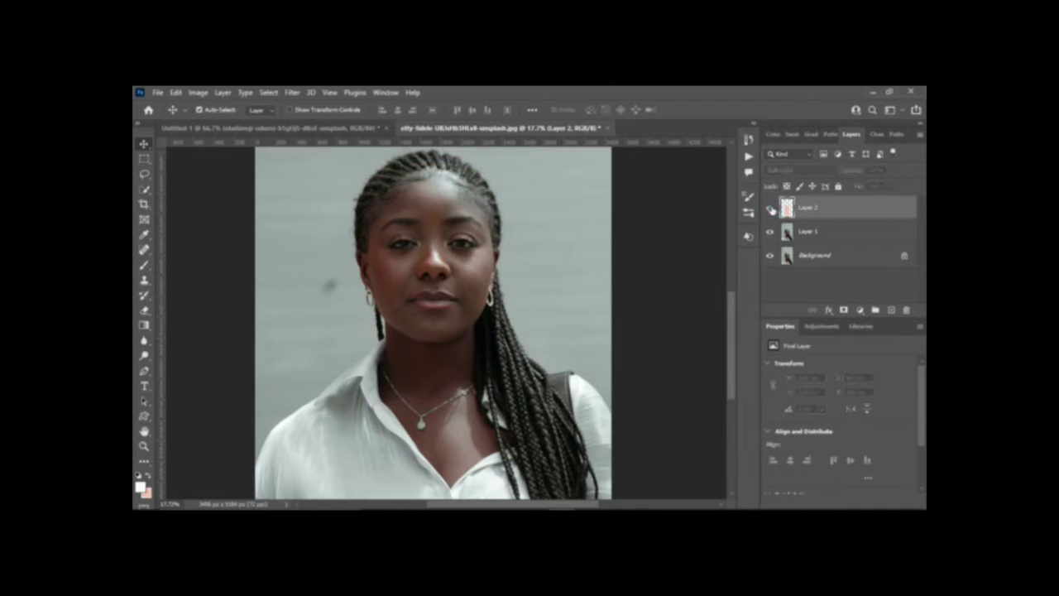
pyautogui.click(771, 208)
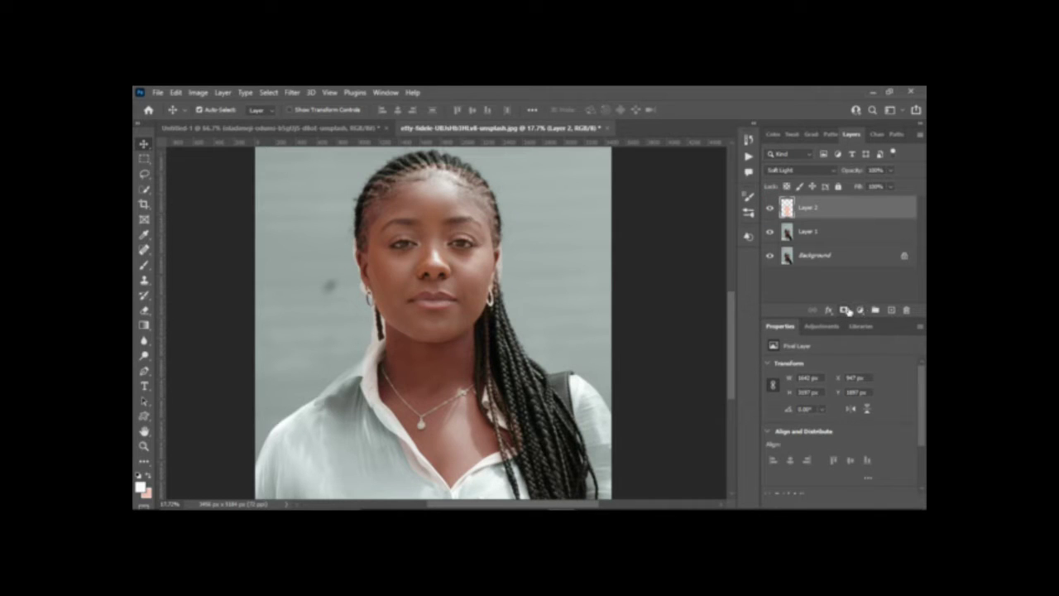
# Add a layer mask to Layer 2 and set the Brush to about 80% opacity.
pyautogui.click(846, 309)
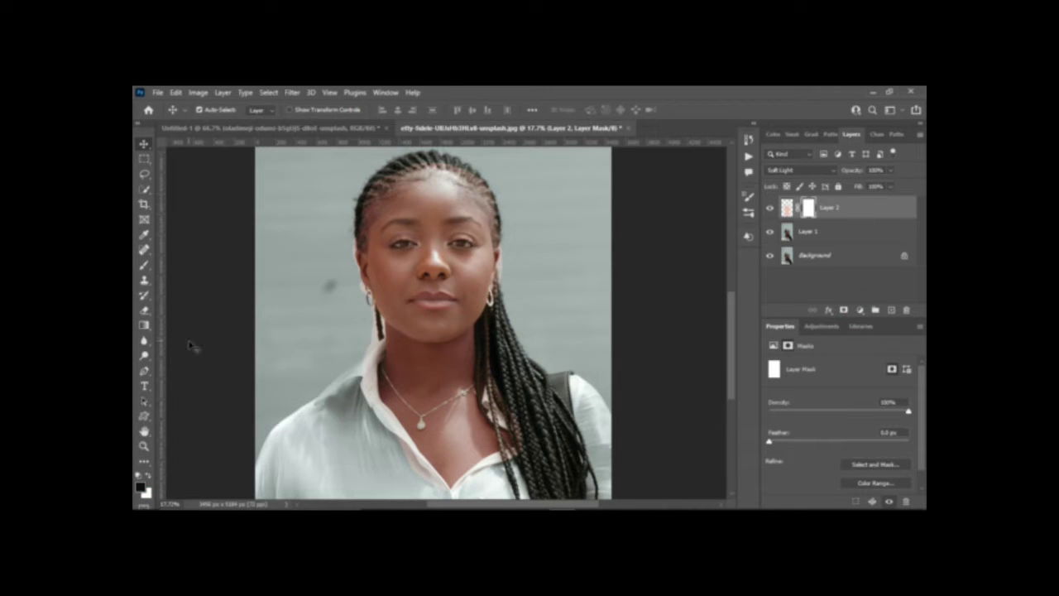
pyautogui.click(144, 267)
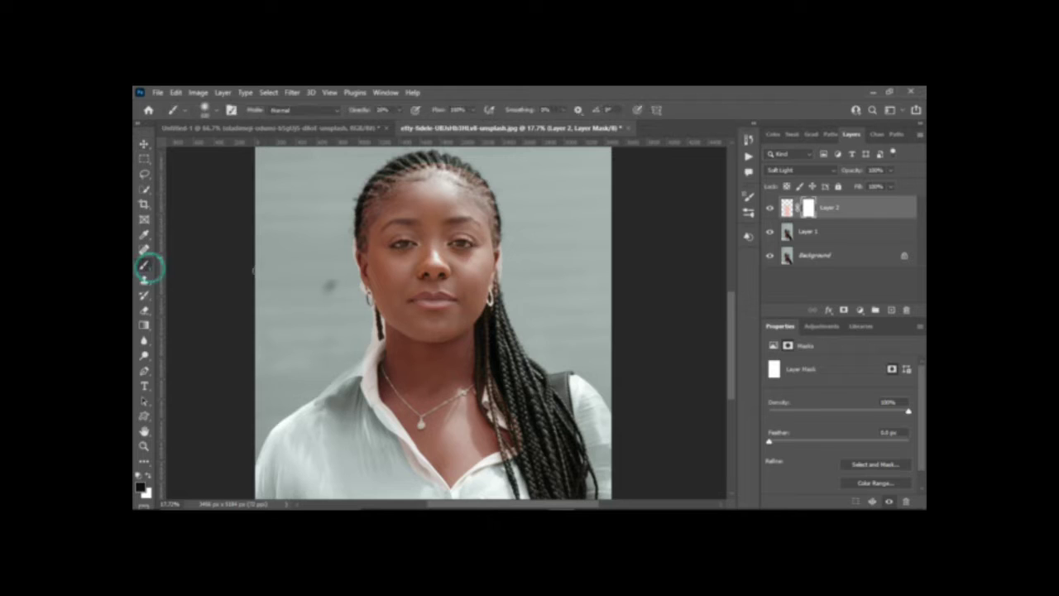
pyautogui.moveTo(401, 111); pyautogui.dragTo(464, 133)
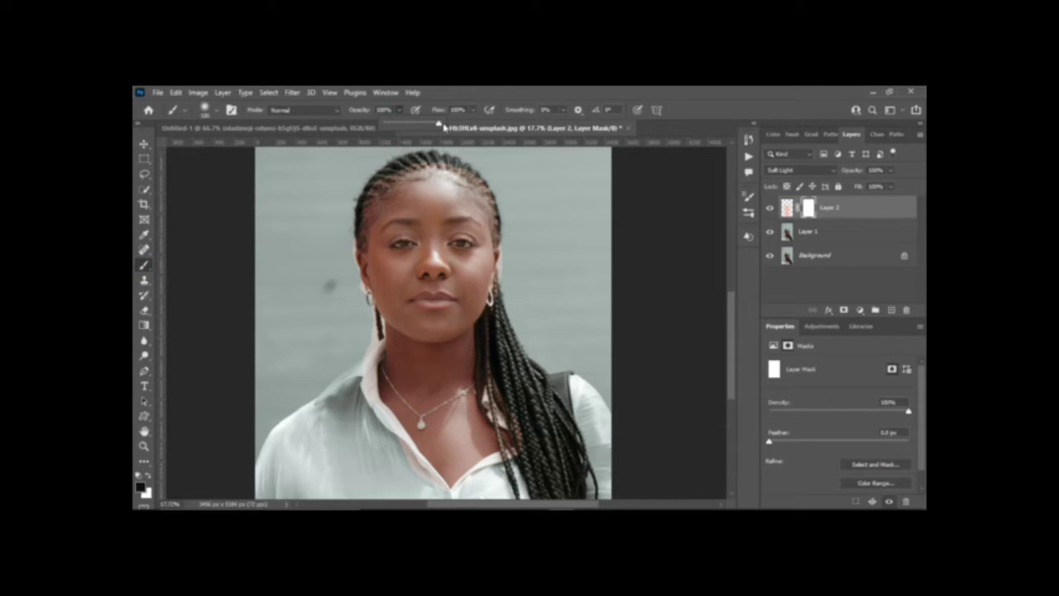
pyautogui.moveTo(439, 124); pyautogui.dragTo(414, 144)
pyautogui.scroll(3, 405, 158)
pyautogui.scroll(2, 405, 159)
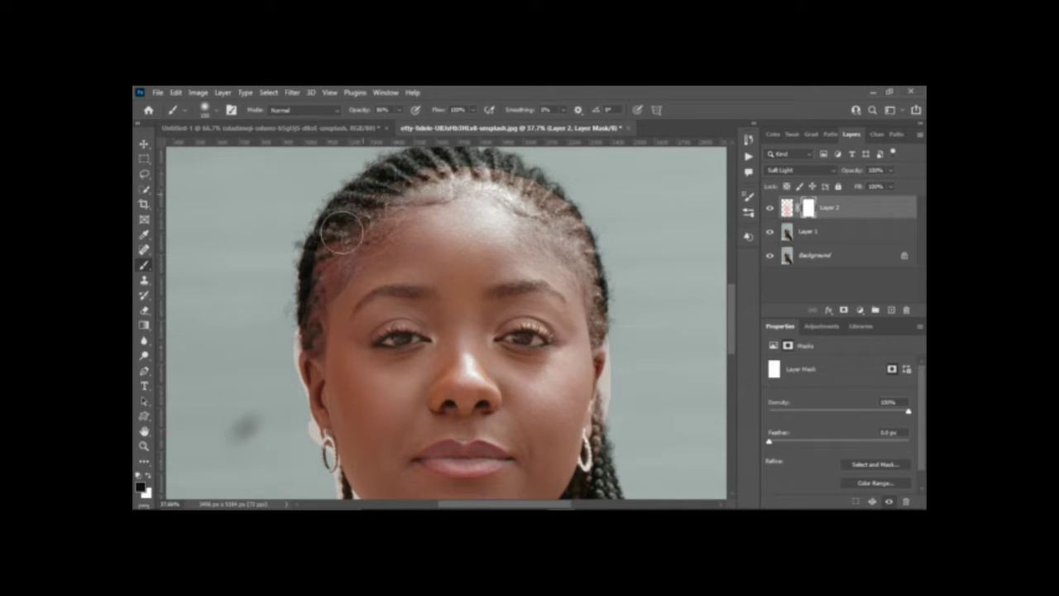
# Mask the peach tint off the hairline, top of head, right side to the ear, and neck halo.
pyautogui.moveTo(364, 185)
pyautogui.mouseDown()
pyautogui.moveTo(331, 212)
pyautogui.moveTo(302, 306)
pyautogui.mouseUp()
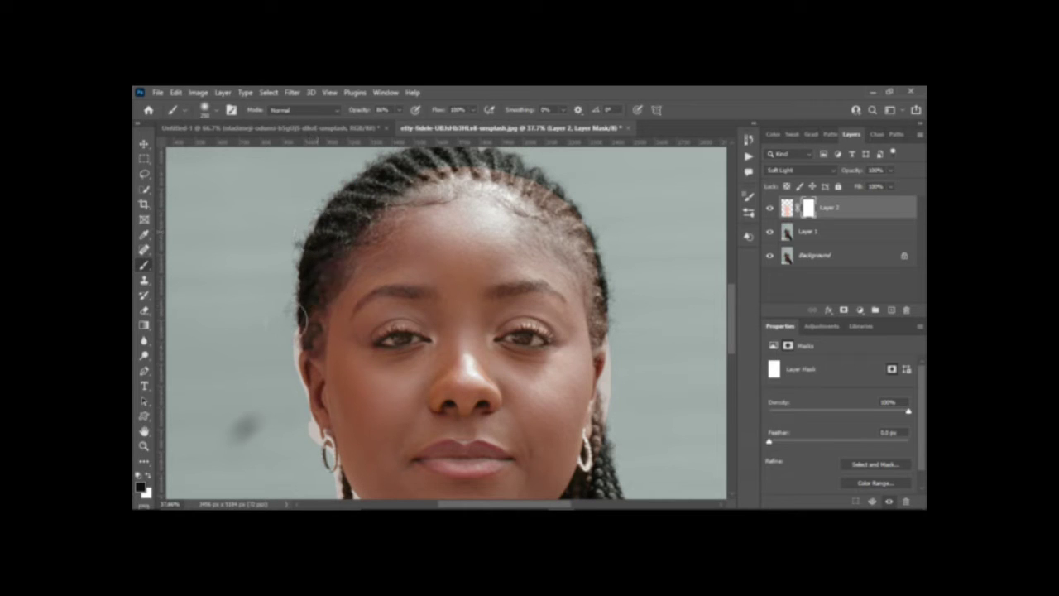
pyautogui.moveTo(317, 233); pyautogui.dragTo(302, 292)
pyautogui.moveTo(318, 234); pyautogui.dragTo(303, 315)
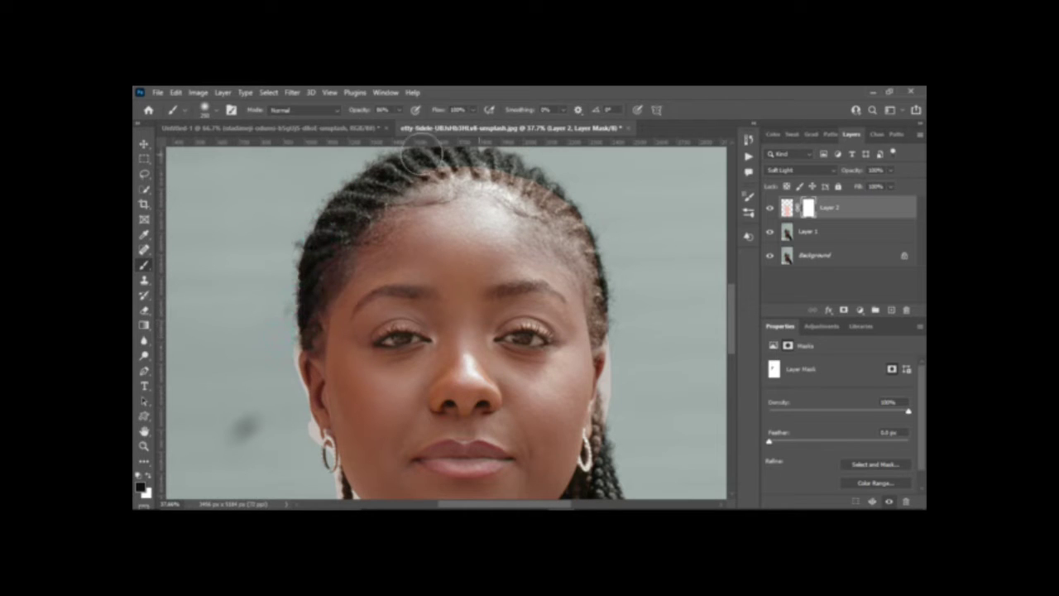
pyautogui.moveTo(479, 154); pyautogui.dragTo(419, 155)
pyautogui.moveTo(534, 176)
pyautogui.mouseDown()
pyautogui.moveTo(602, 323)
pyautogui.moveTo(599, 352)
pyautogui.mouseUp()
pyautogui.moveTo(622, 388); pyautogui.dragTo(620, 411)
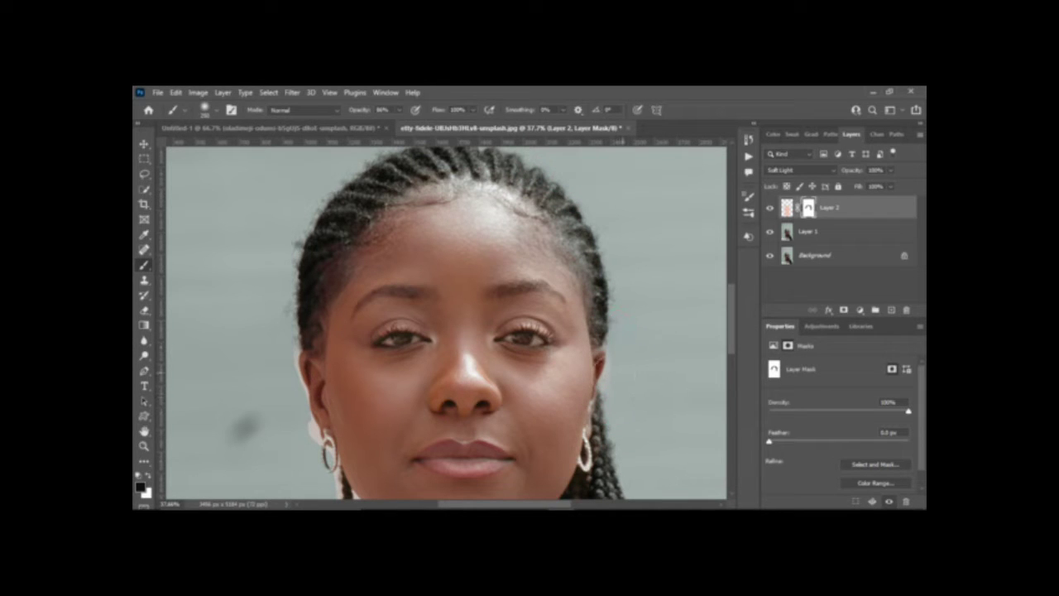
pyautogui.scroll(-3, 629, 397)
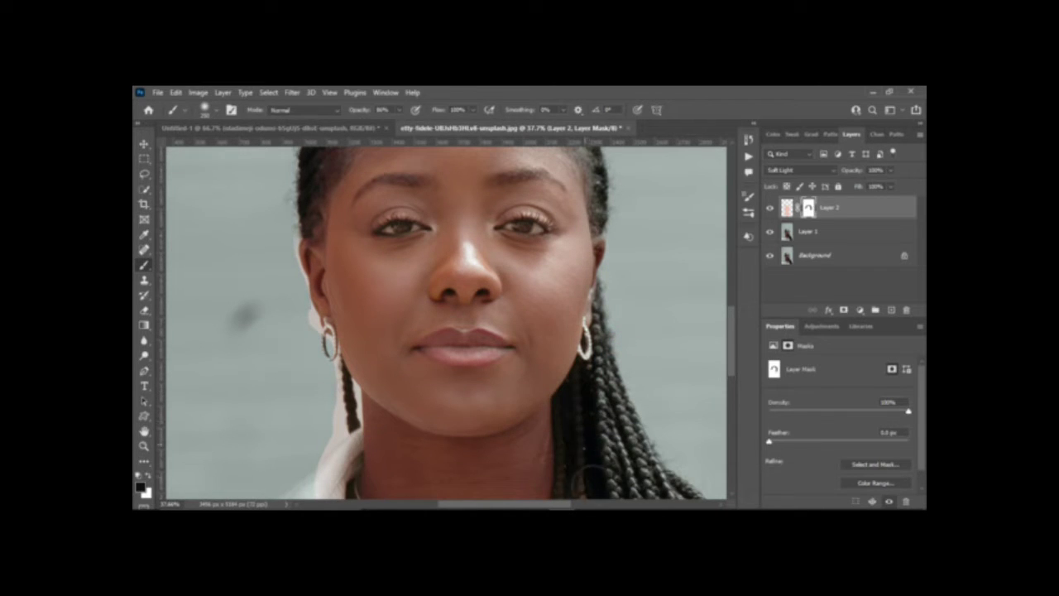
pyautogui.scroll(-2, 600, 453)
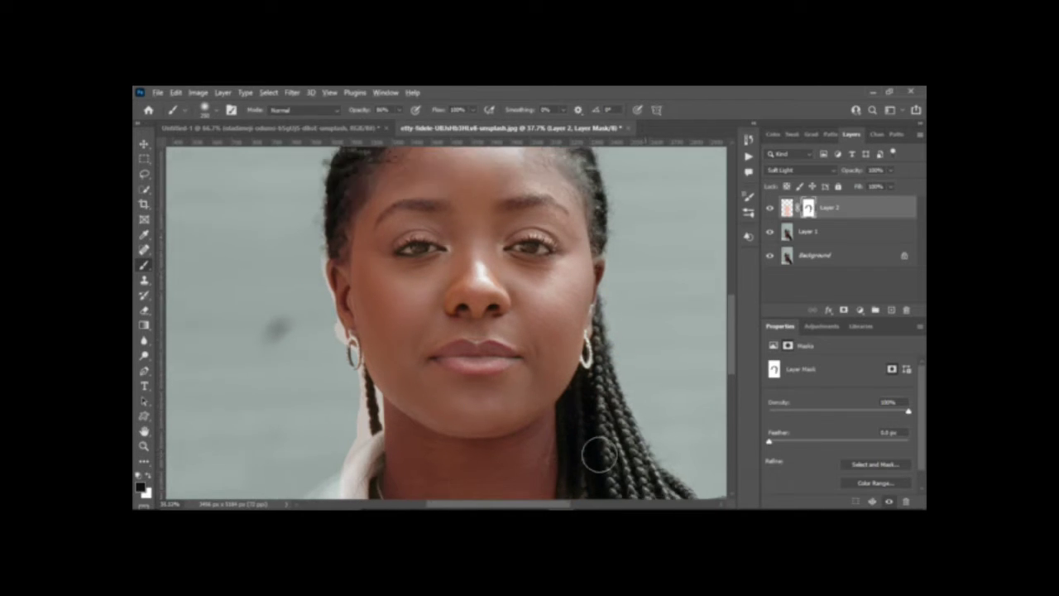
pyautogui.scroll(-3, 599, 445)
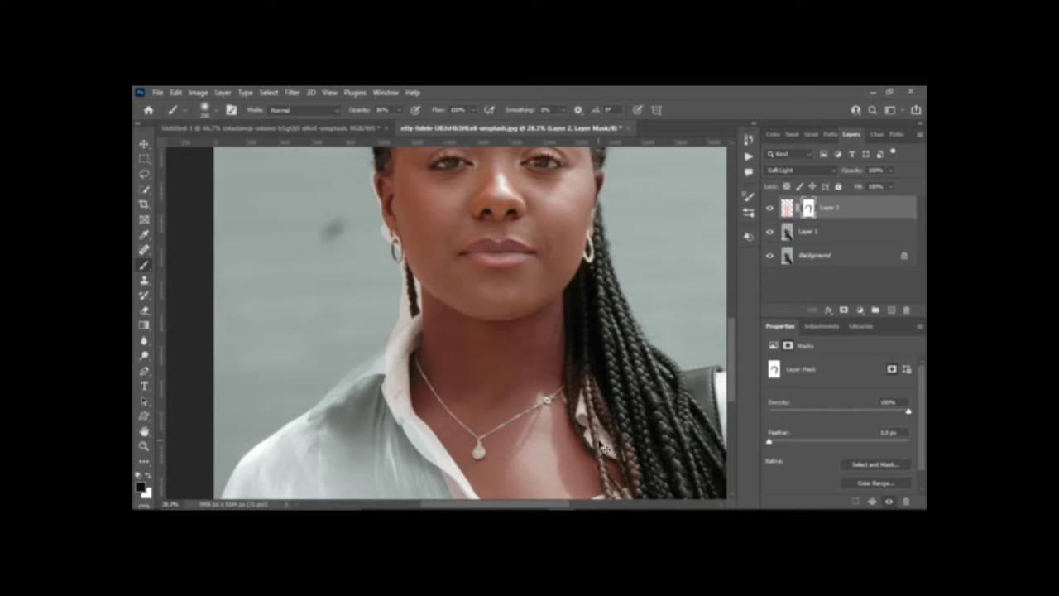
pyautogui.scroll(-1, 604, 430)
pyautogui.hscroll(1, 604, 429)
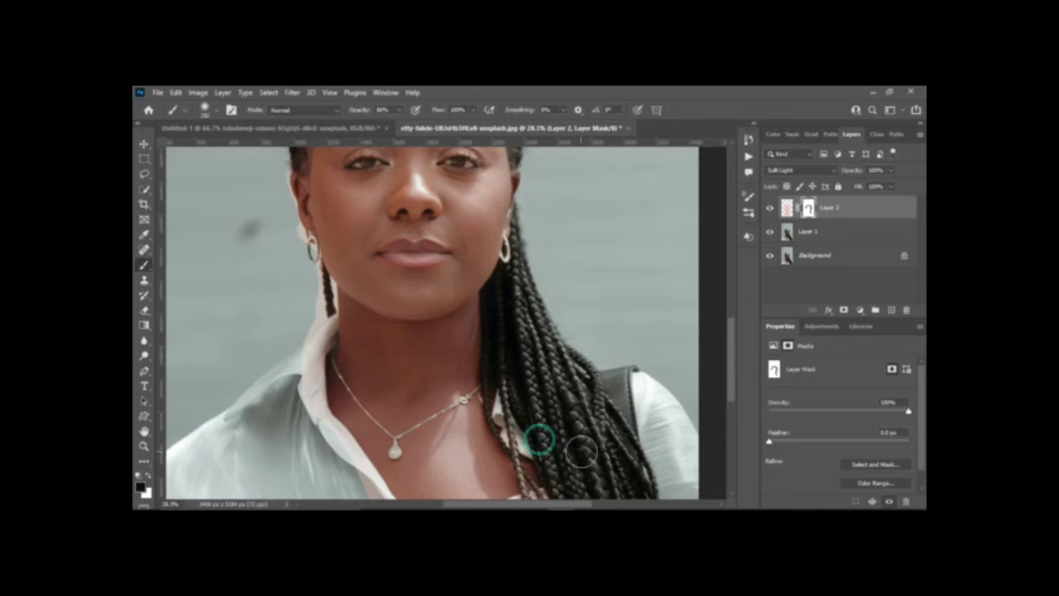
pyautogui.scroll(-2, 571, 435)
pyautogui.scroll(-1, 585, 428)
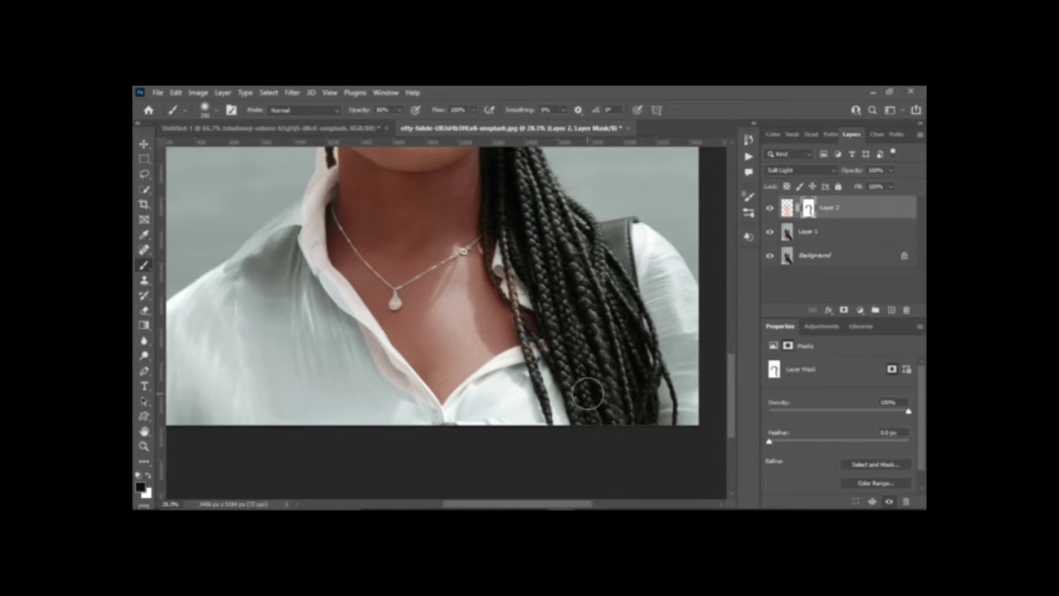
# Paint the mask along the braid edges by the neck and the collar edge.
pyautogui.moveTo(495, 234); pyautogui.dragTo(553, 315)
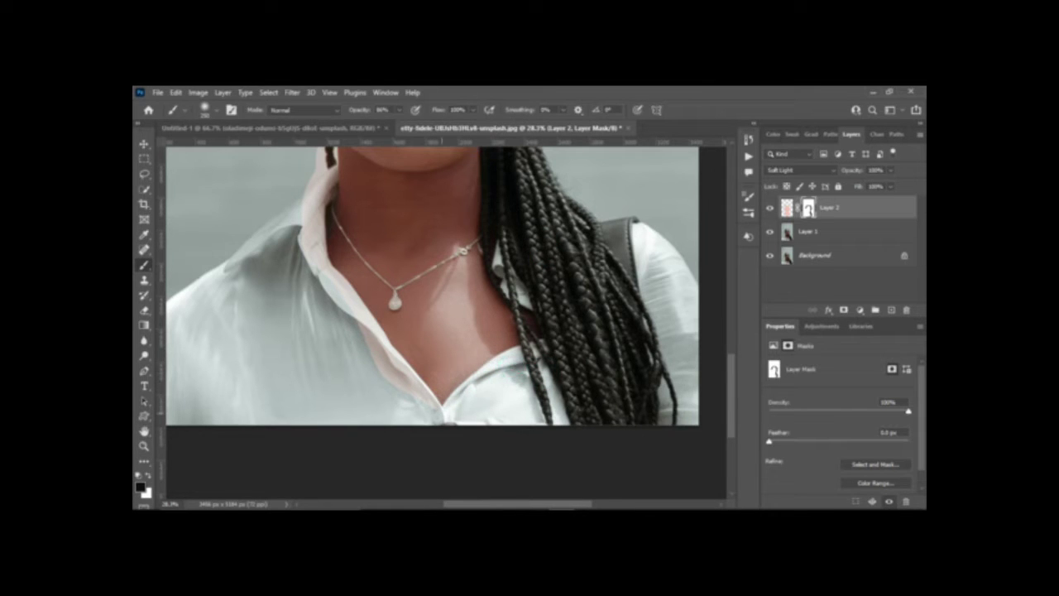
pyautogui.moveTo(351, 335); pyautogui.dragTo(335, 285)
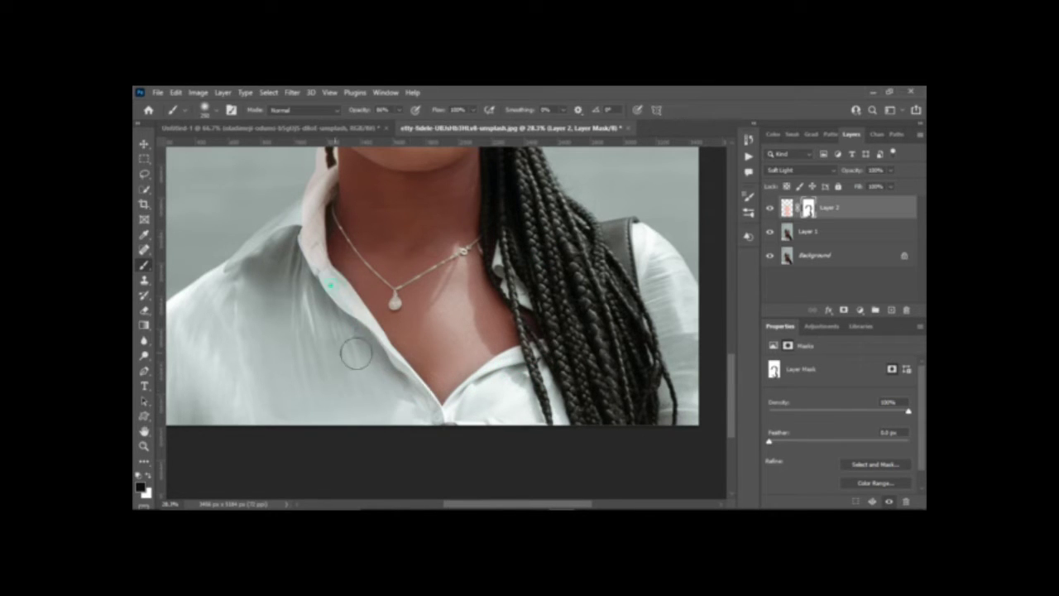
pyautogui.scroll(5, 356, 353)
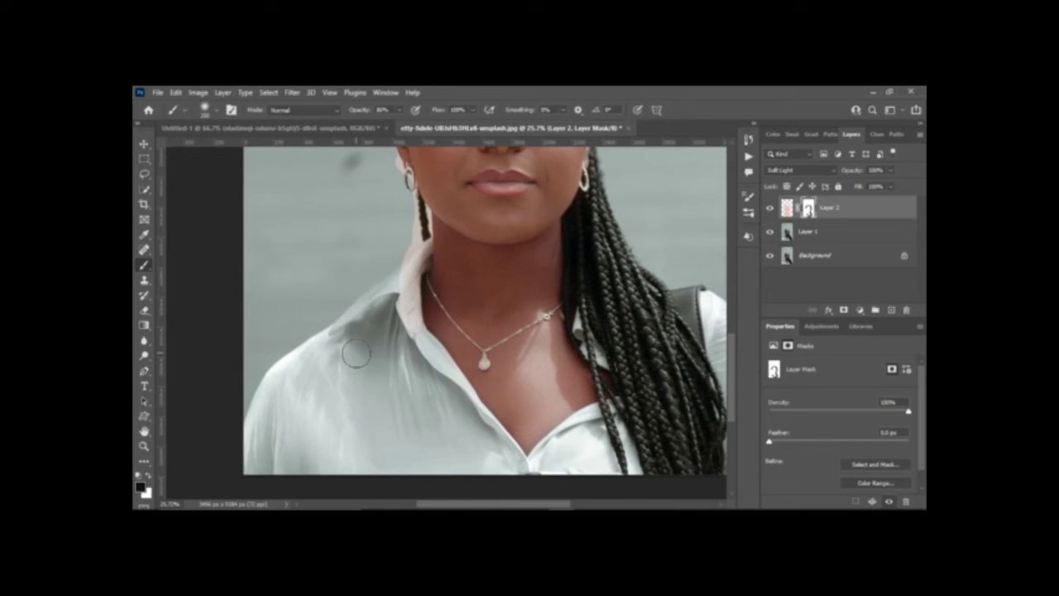
pyautogui.moveTo(414, 302)
pyautogui.mouseDown()
pyautogui.moveTo(408, 436)
pyautogui.moveTo(451, 479)
pyautogui.mouseUp()
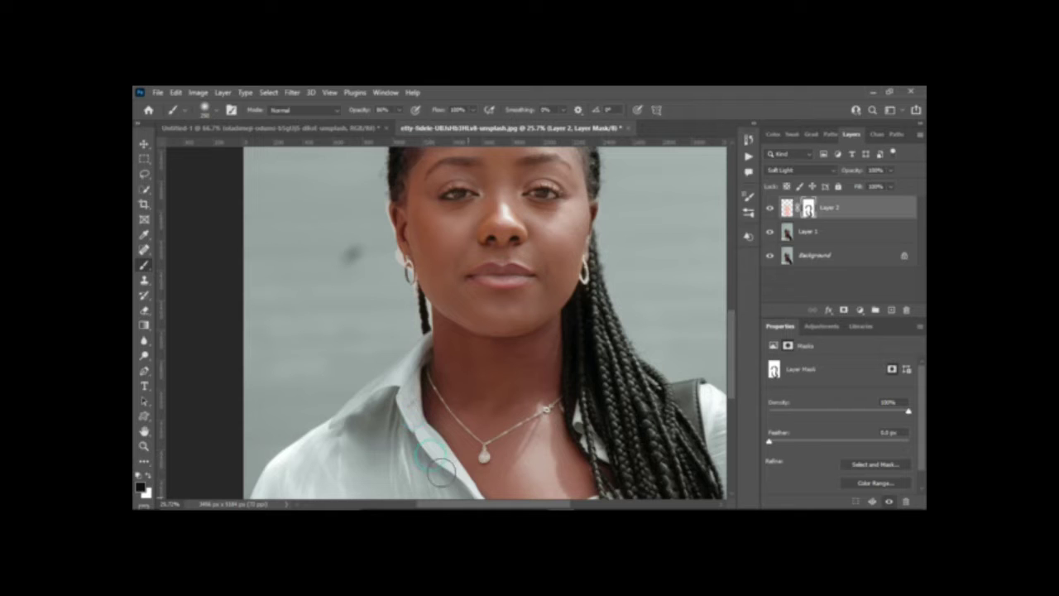
pyautogui.hscroll(2, 414, 473)
pyautogui.scroll(-3, 398, 479)
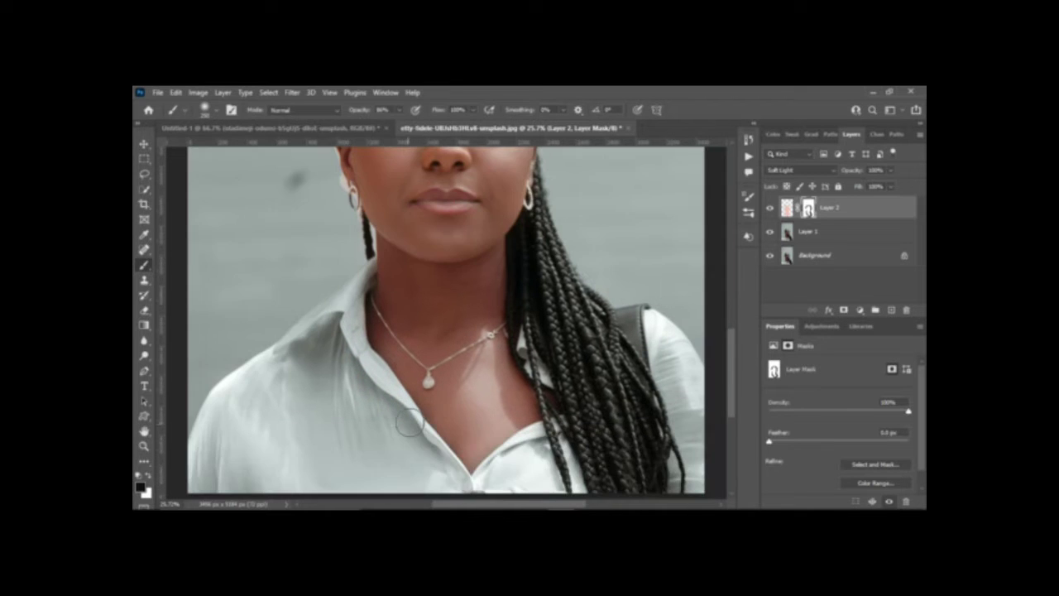
pyautogui.scroll(5, 406, 414)
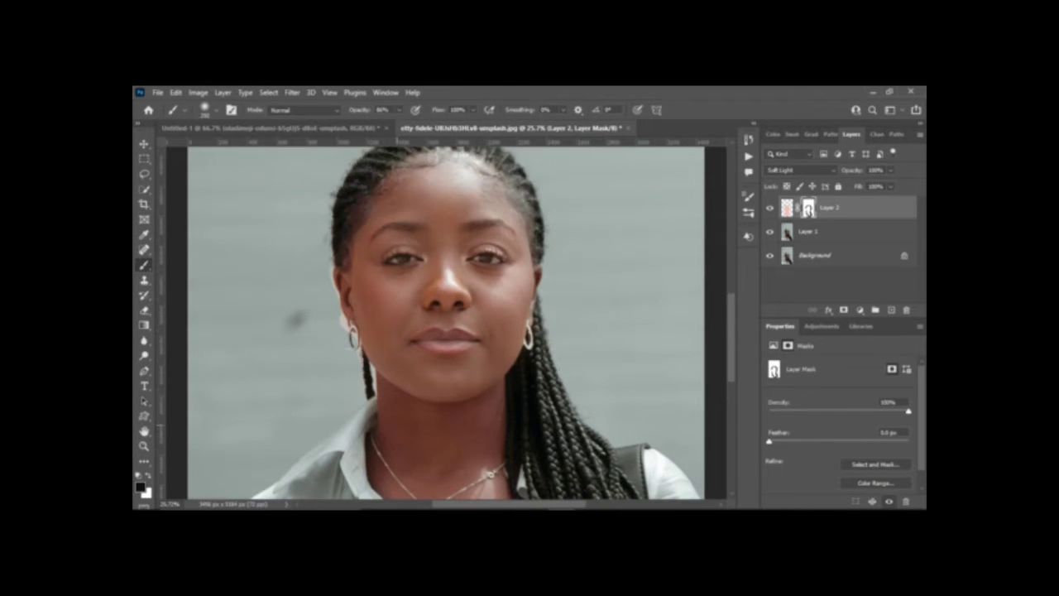
pyautogui.scroll(1, 345, 332)
pyautogui.scroll(1, 345, 333)
pyautogui.scroll(2, 344, 335)
pyautogui.scroll(1, 339, 338)
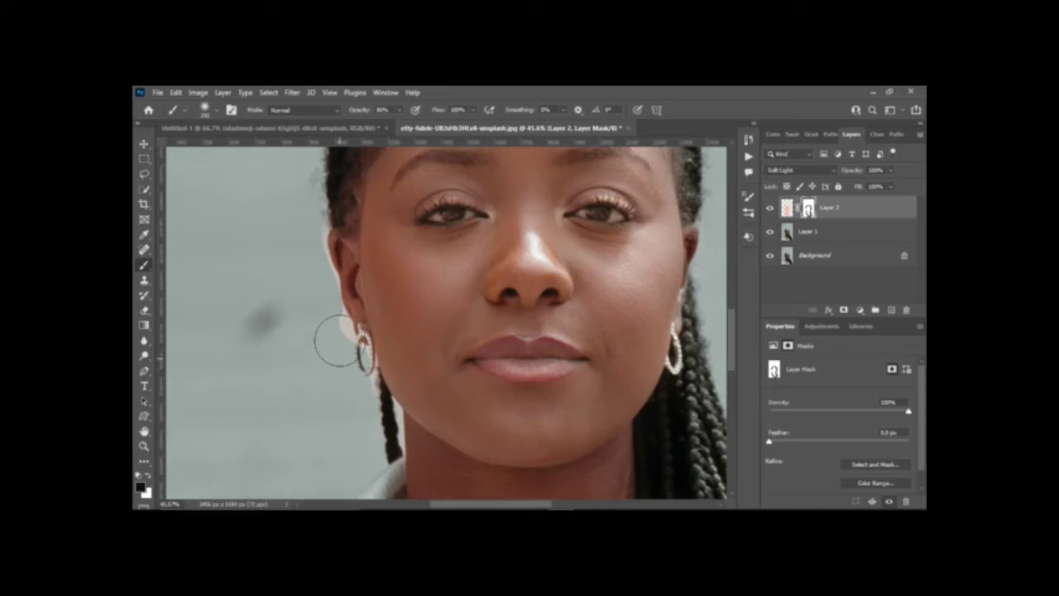
pyautogui.scroll(1, 334, 341)
pyautogui.scroll(2, 331, 341)
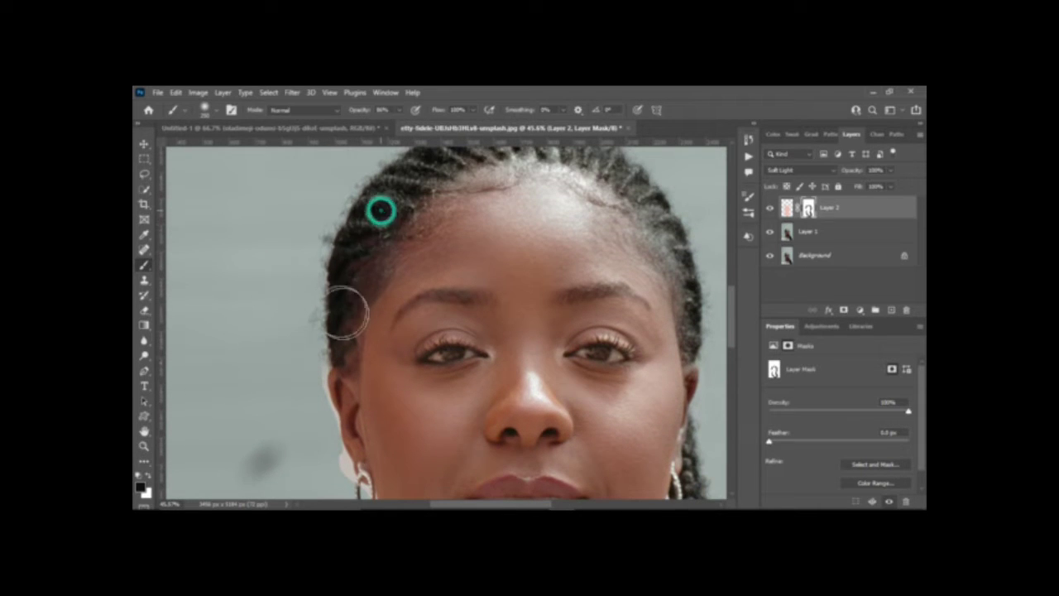
# Set brush opacity to 50% and paint the mask down the hair edge.
pyautogui.click(399, 109)
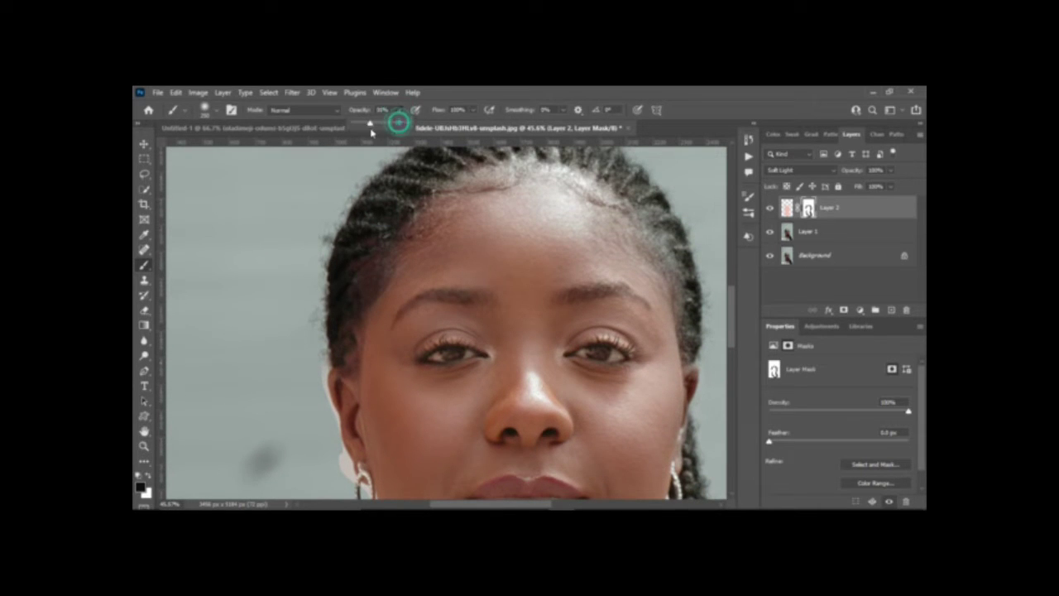
pyautogui.moveTo(397, 123); pyautogui.dragTo(367, 122)
pyautogui.click(357, 273)
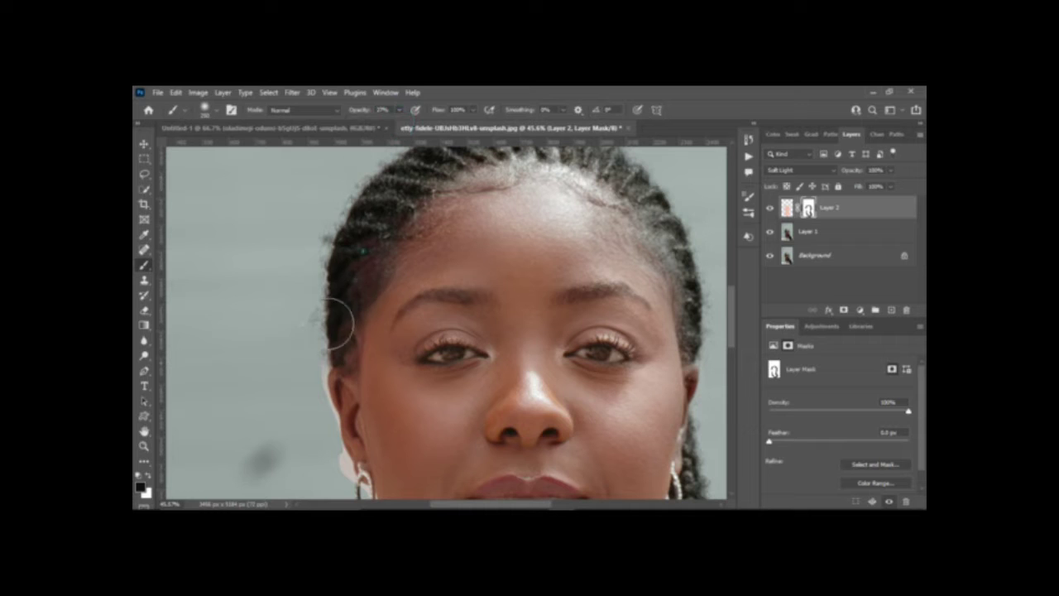
pyautogui.click(402, 110)
pyautogui.moveTo(407, 123); pyautogui.dragTo(420, 125)
pyautogui.click(350, 243)
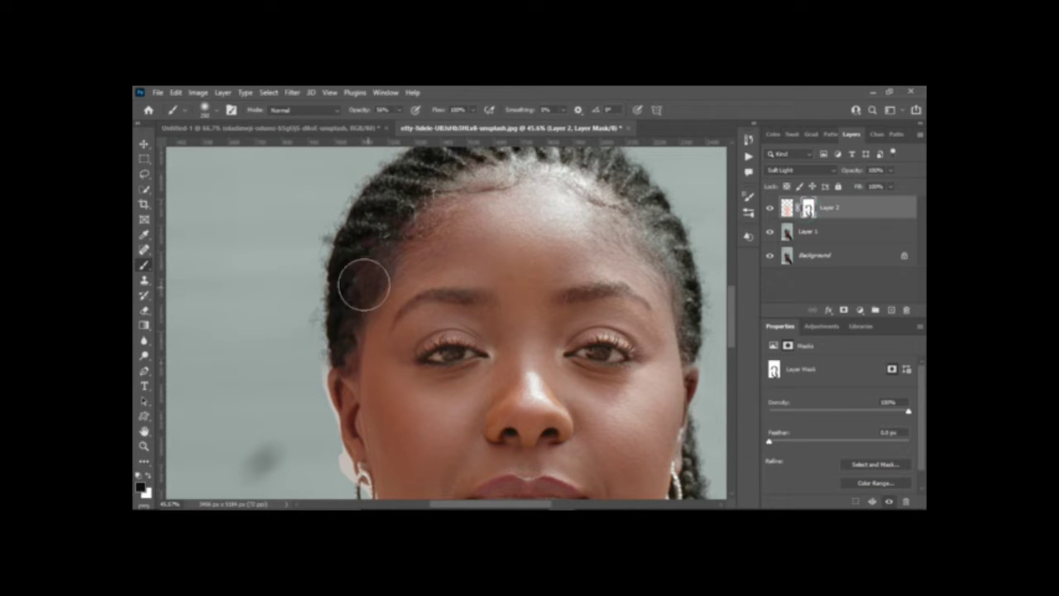
pyautogui.moveTo(351, 271); pyautogui.dragTo(338, 333)
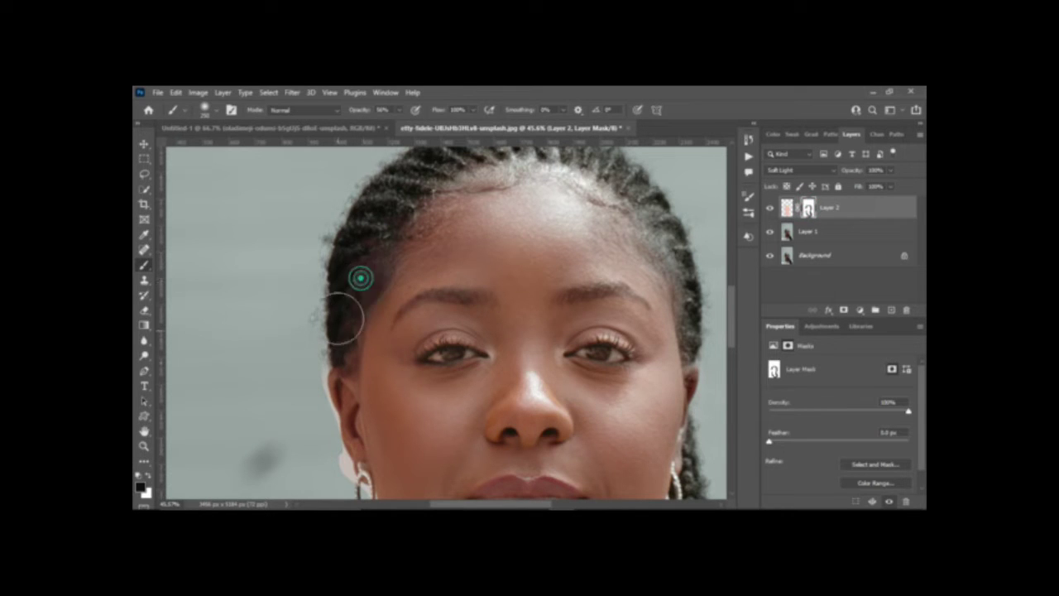
# Paint the left hairline at about 79% opacity, then at 100% opacity.
pyautogui.click(398, 111)
pyautogui.moveTo(402, 122); pyautogui.dragTo(412, 126)
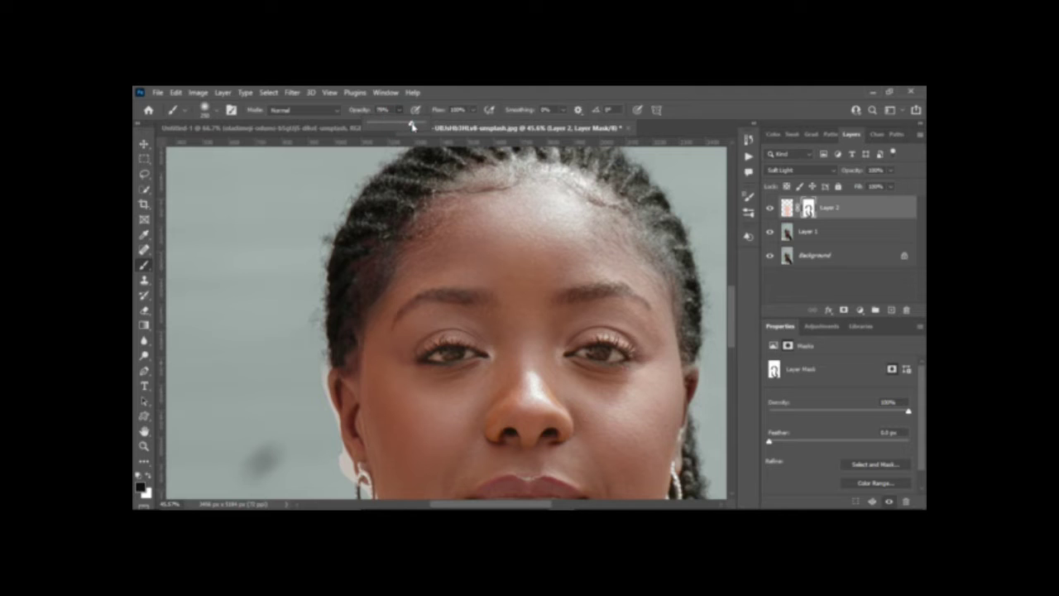
pyautogui.moveTo(369, 251)
pyautogui.mouseDown()
pyautogui.moveTo(397, 240)
pyautogui.moveTo(349, 366)
pyautogui.mouseUp()
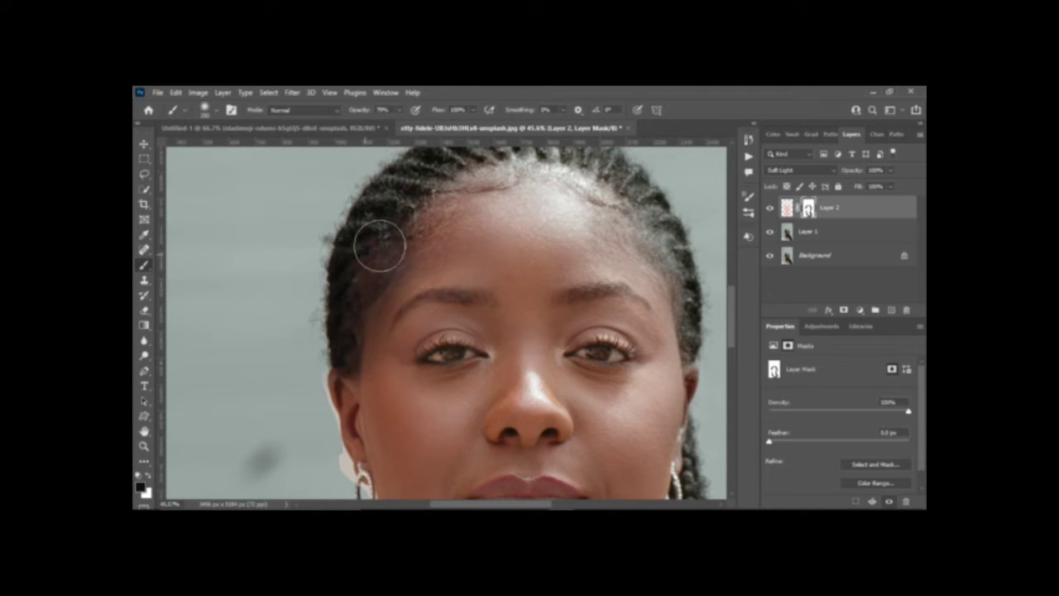
pyautogui.moveTo(380, 246)
pyautogui.mouseDown()
pyautogui.moveTo(353, 263)
pyautogui.moveTo(359, 293)
pyautogui.mouseUp()
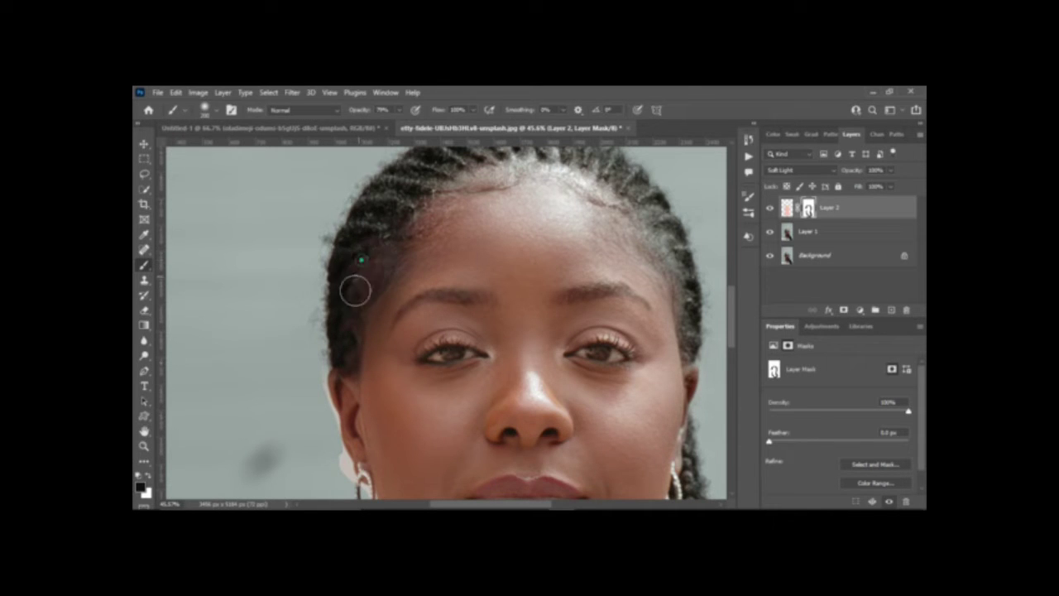
pyautogui.click(402, 111)
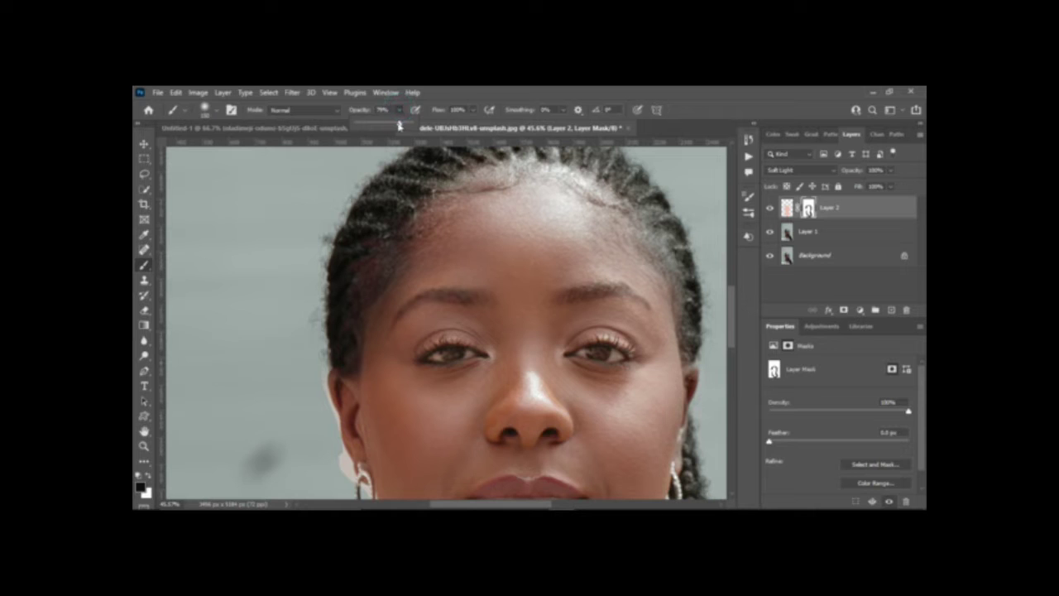
pyautogui.moveTo(397, 122); pyautogui.dragTo(410, 123)
pyautogui.moveTo(356, 245)
pyautogui.mouseDown()
pyautogui.moveTo(355, 300)
pyautogui.moveTo(312, 387)
pyautogui.mouseUp()
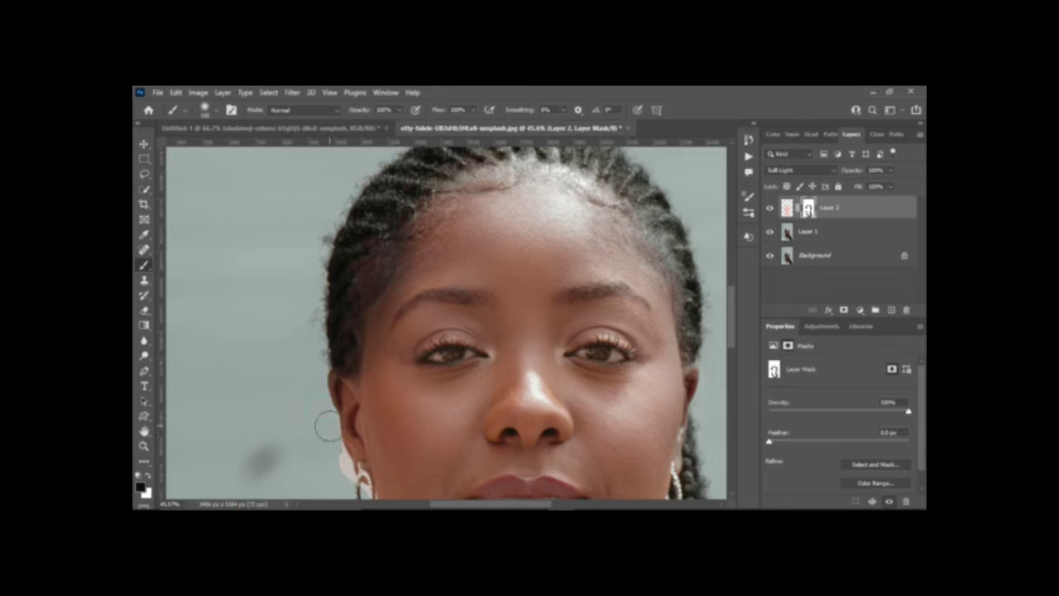
# Paint the mask along the neck edge below the earring and around the earring loop.
pyautogui.scroll(-5, 328, 426)
pyautogui.moveTo(334, 344); pyautogui.dragTo(340, 390)
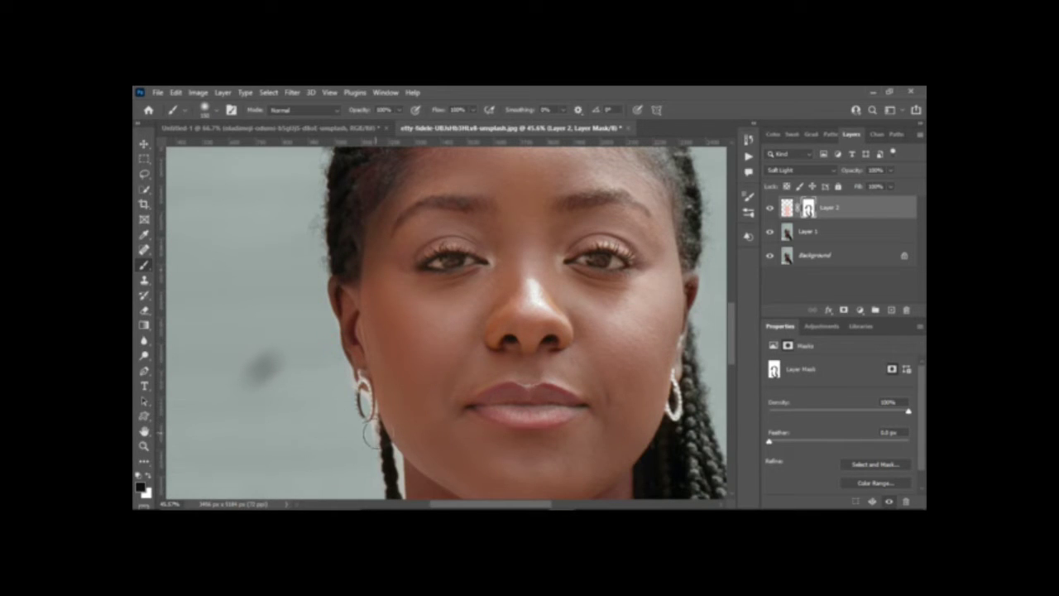
pyautogui.moveTo(371, 432); pyautogui.dragTo(385, 461)
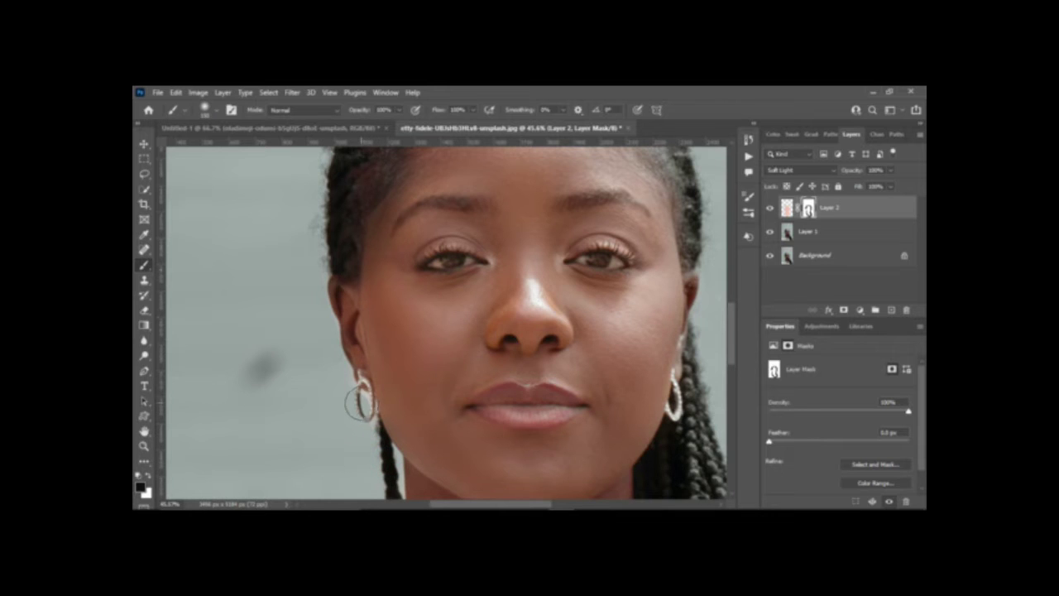
pyautogui.scroll(1, 360, 403)
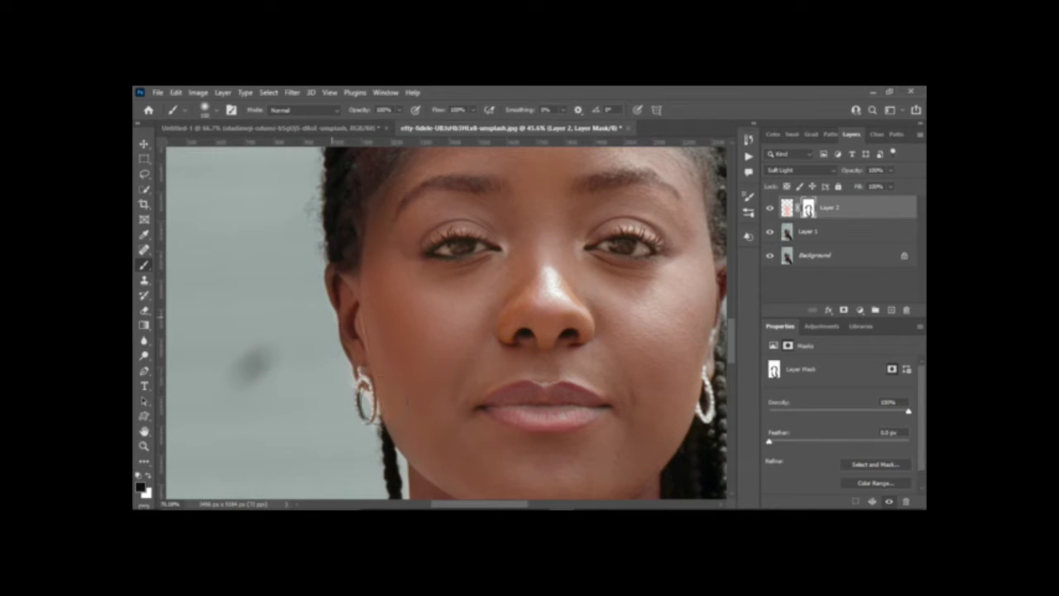
pyautogui.scroll(2, 357, 399)
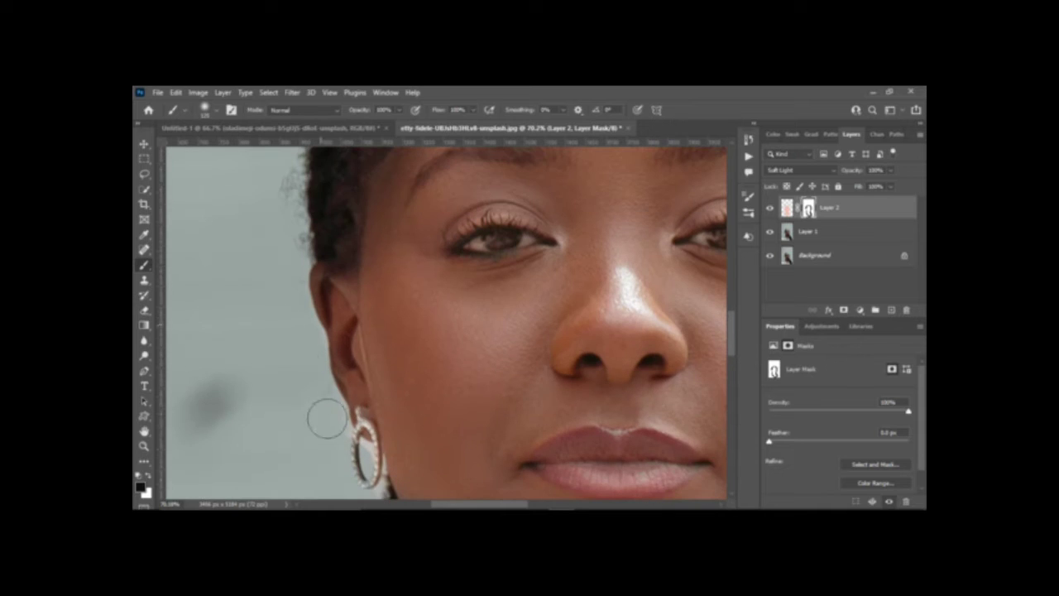
pyautogui.scroll(-1, 356, 424)
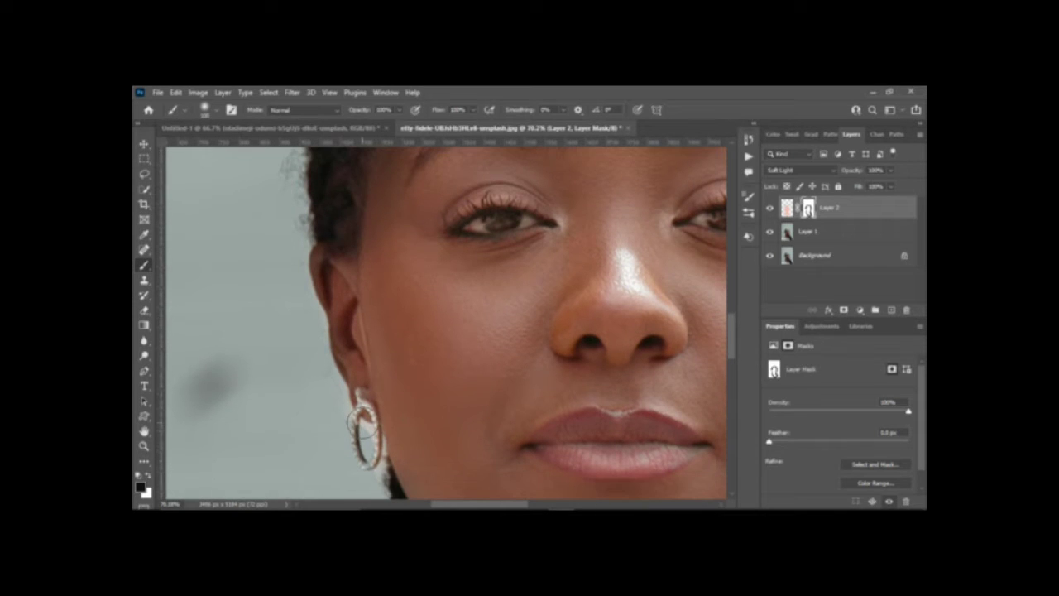
pyautogui.scroll(-2, 363, 424)
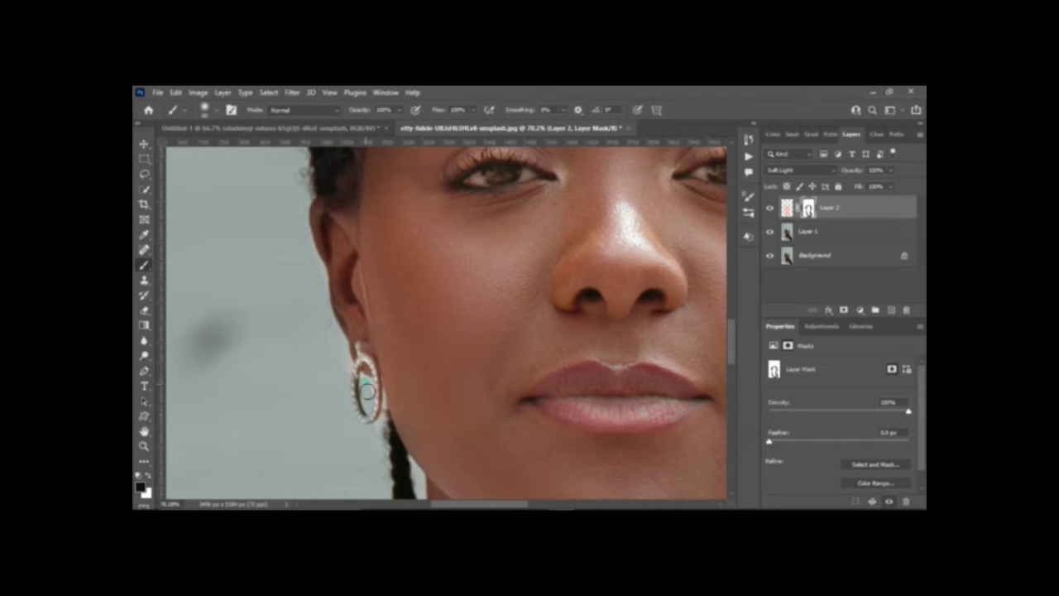
pyautogui.moveTo(367, 388); pyautogui.dragTo(369, 395)
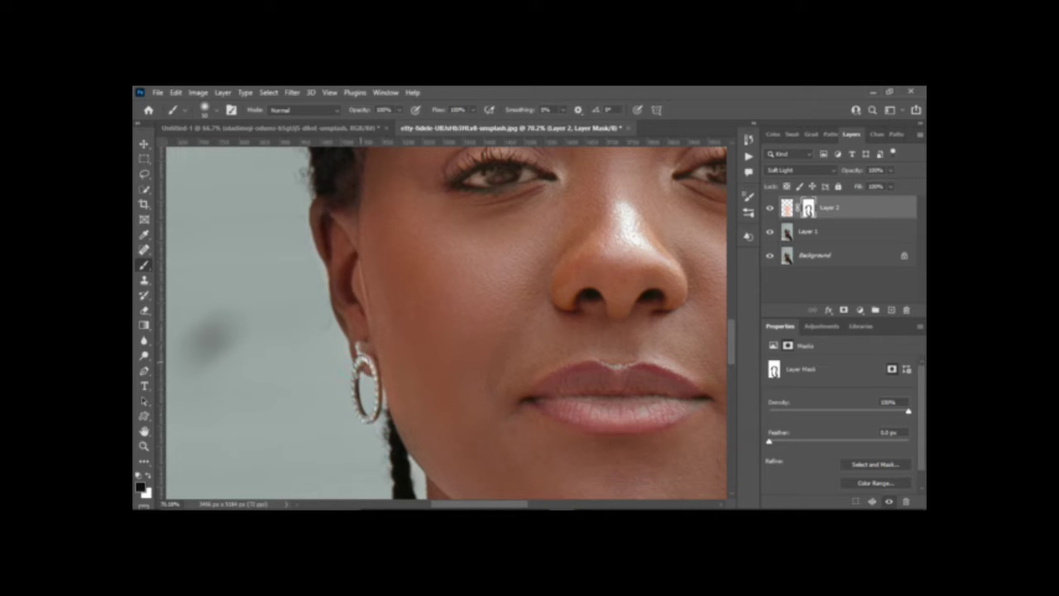
pyautogui.moveTo(358, 354); pyautogui.dragTo(360, 378)
# Switch the painting colour to white and paint the earring's top arc and upper bead.
pyautogui.scroll(2, 365, 383)
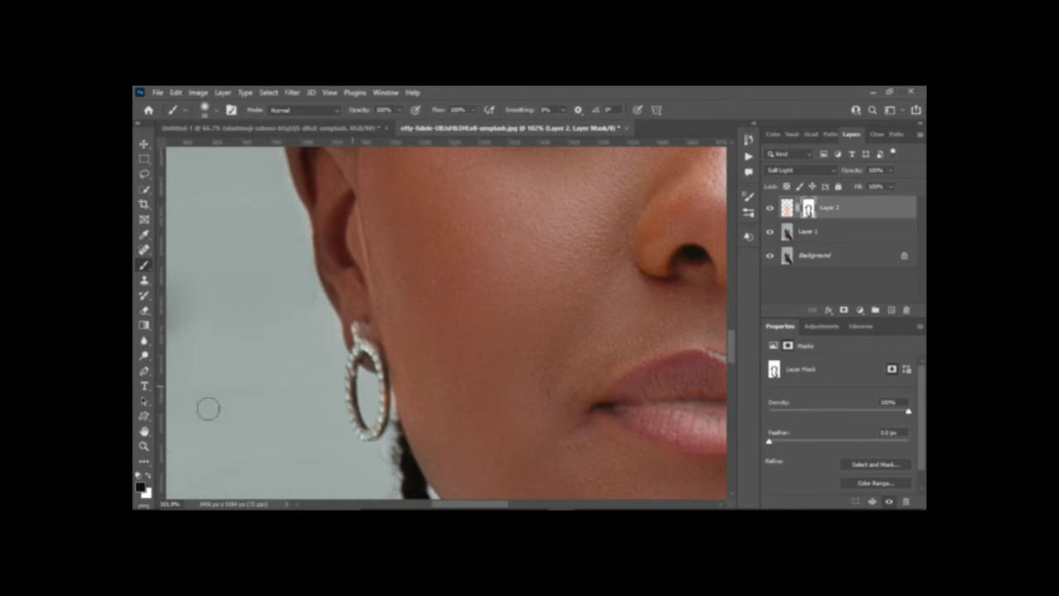
pyautogui.click(149, 476)
pyautogui.moveTo(355, 369); pyautogui.dragTo(378, 367)
pyautogui.click(367, 362)
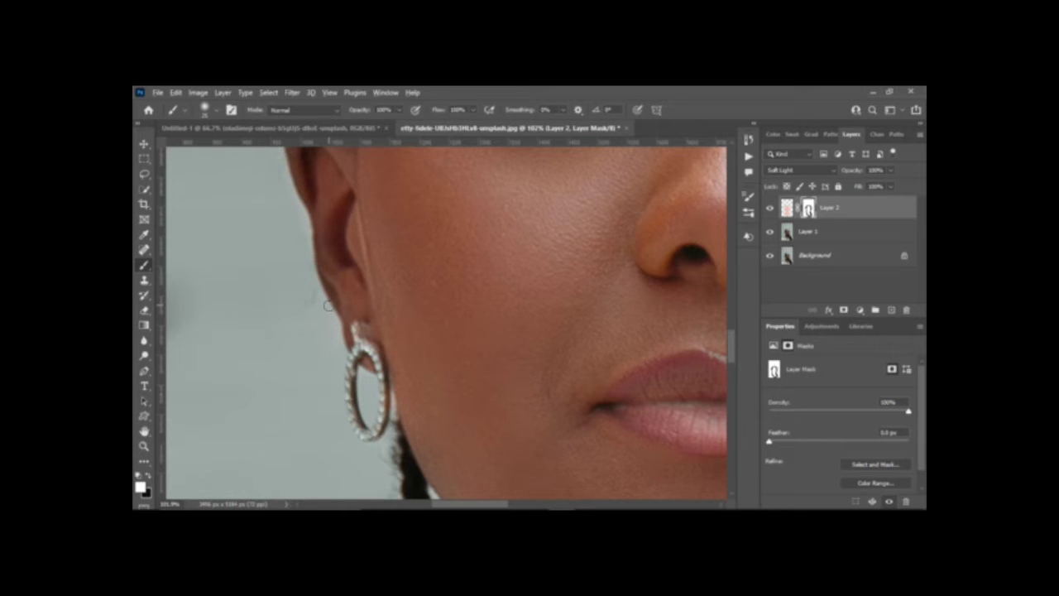
# Set brush opacity to 64% and make black the painting colour.
pyautogui.scroll(-3, 328, 305)
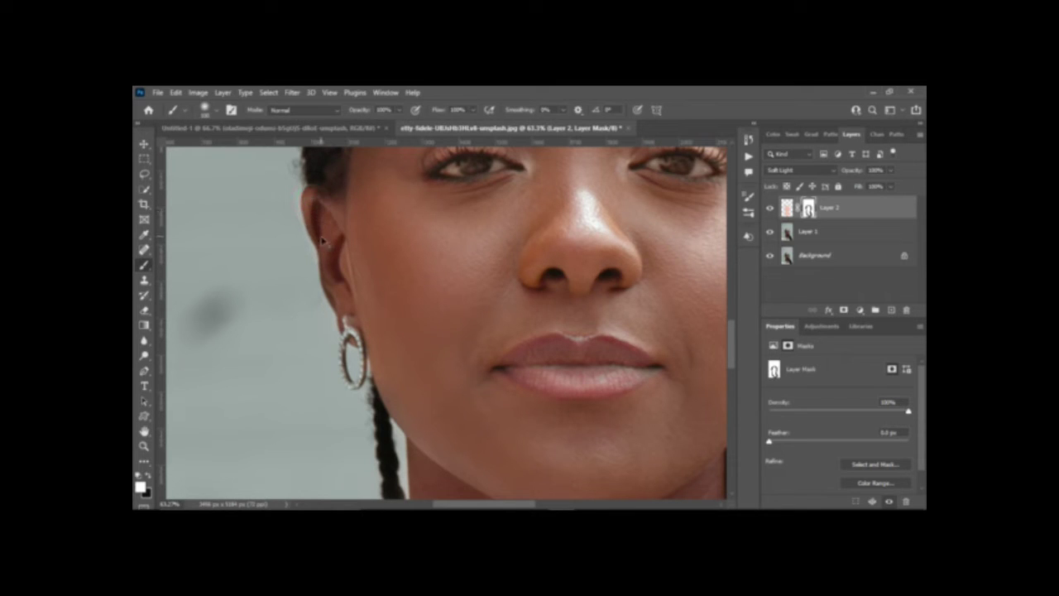
pyautogui.scroll(-1, 347, 293)
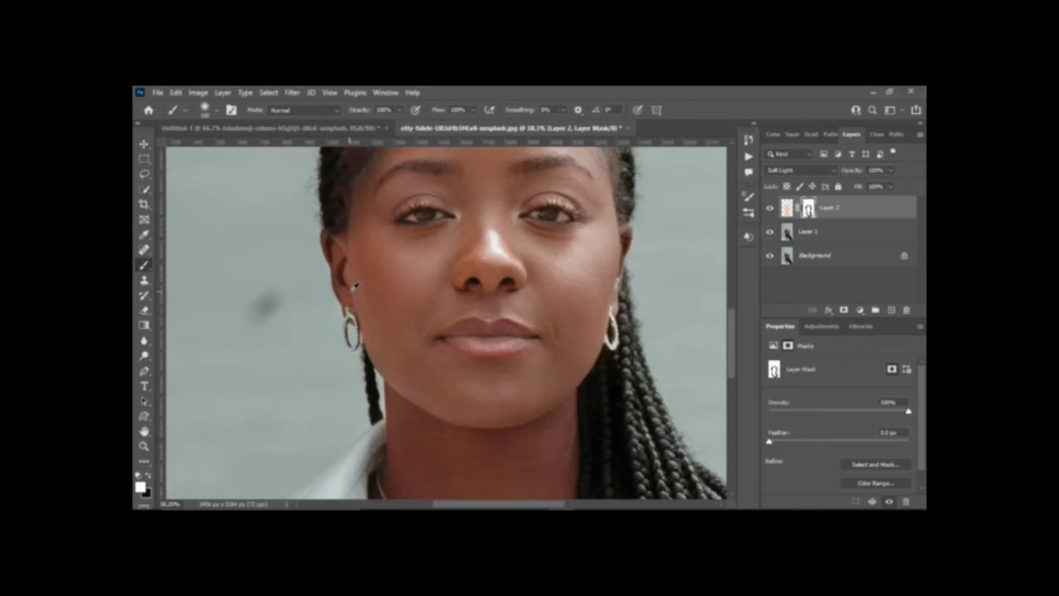
pyautogui.scroll(-1, 350, 292)
pyautogui.scroll(1, 349, 291)
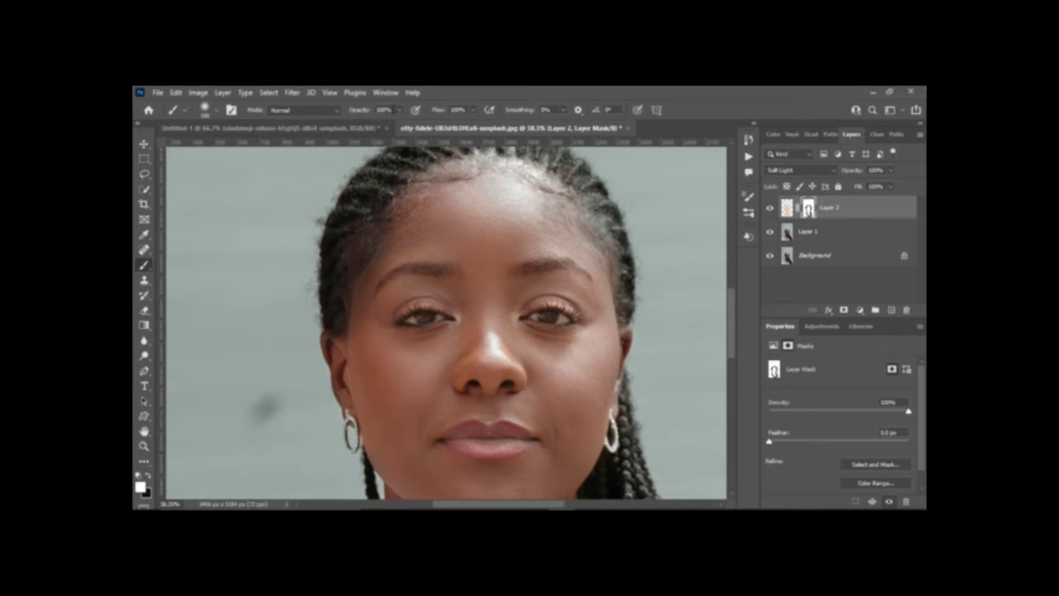
pyautogui.moveTo(398, 112); pyautogui.dragTo(382, 129)
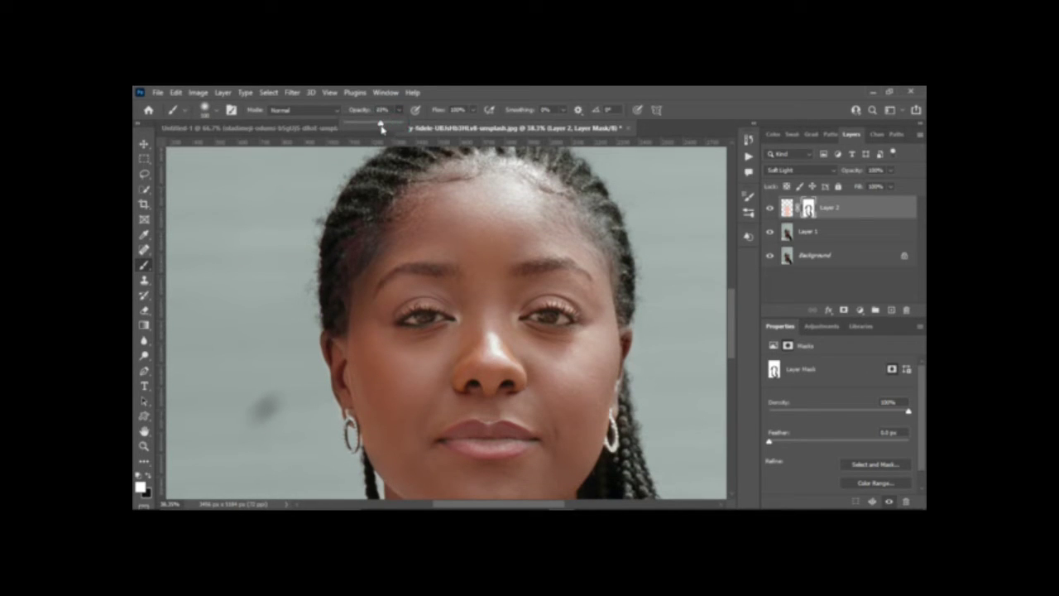
pyautogui.click(356, 244)
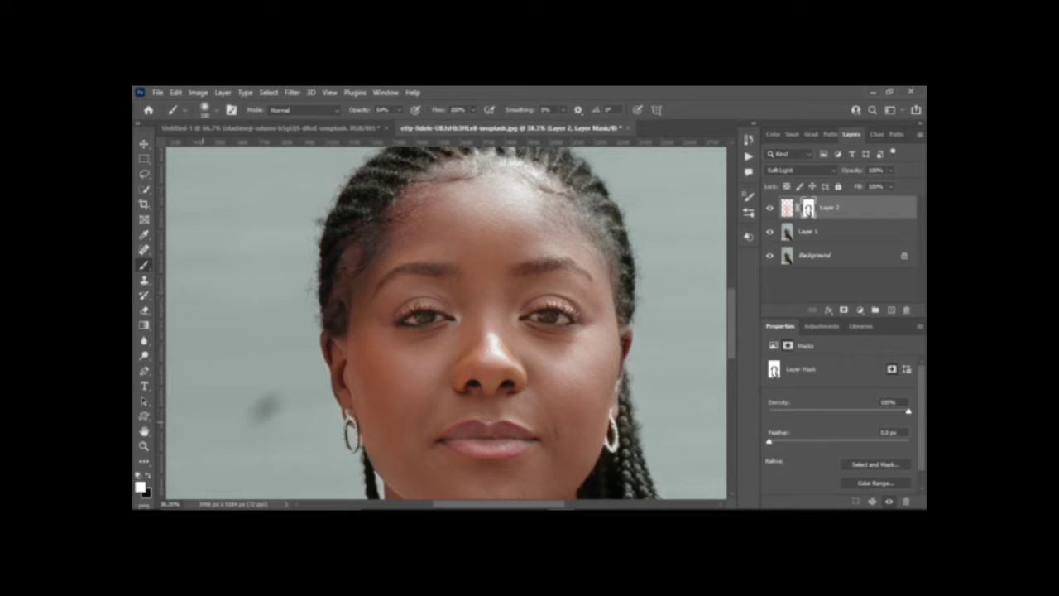
pyautogui.press('x')
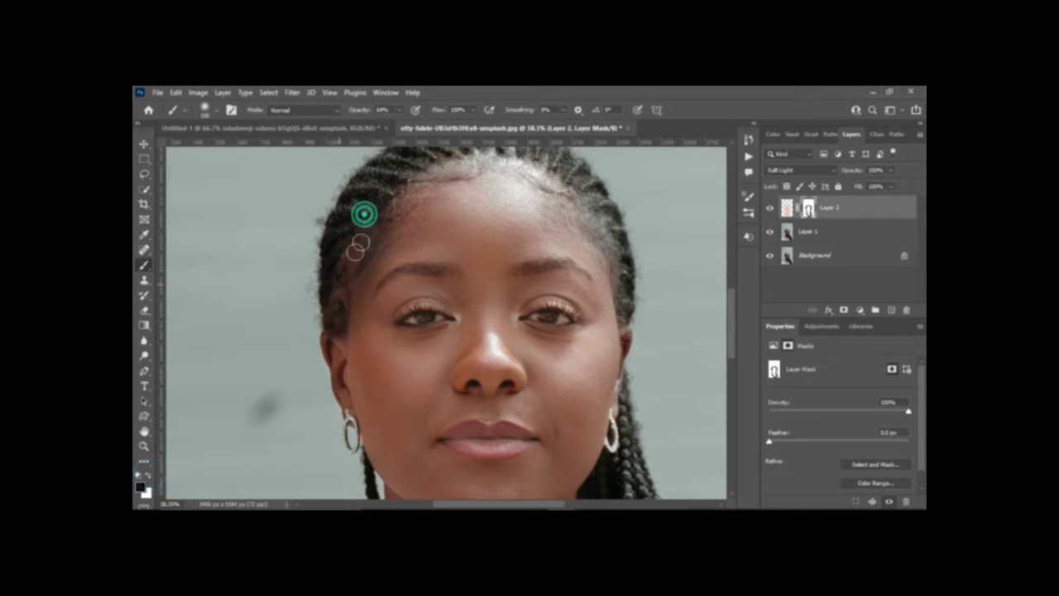
# Mask the colour off the left and top hairline and the hair near the ear.
pyautogui.moveTo(362, 215); pyautogui.dragTo(341, 273)
pyautogui.moveTo(337, 316); pyautogui.dragTo(334, 323)
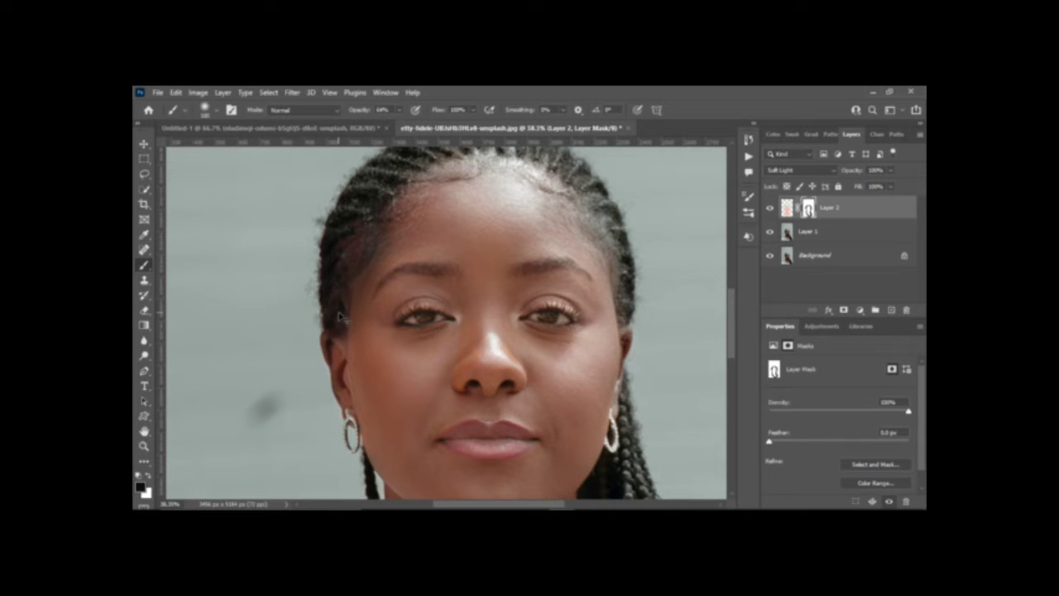
pyautogui.moveTo(343, 284); pyautogui.dragTo(380, 225)
pyautogui.moveTo(441, 176); pyautogui.dragTo(396, 187)
pyautogui.moveTo(353, 235); pyautogui.dragTo(343, 292)
pyautogui.scroll(-3, 619, 339)
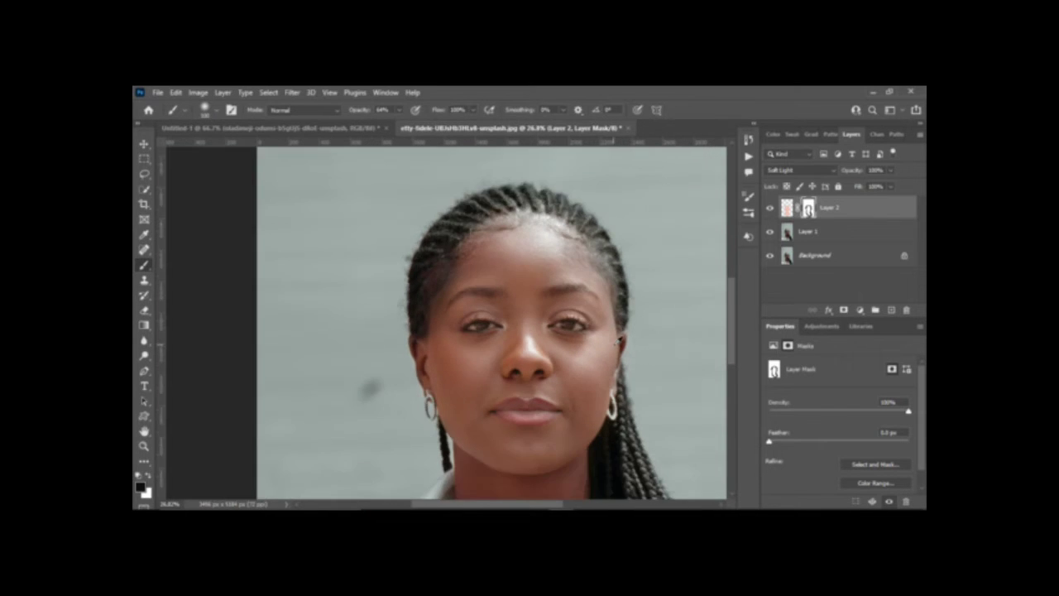
pyautogui.scroll(-2, 617, 337)
pyautogui.scroll(-2, 608, 333)
pyautogui.scroll(1, 608, 333)
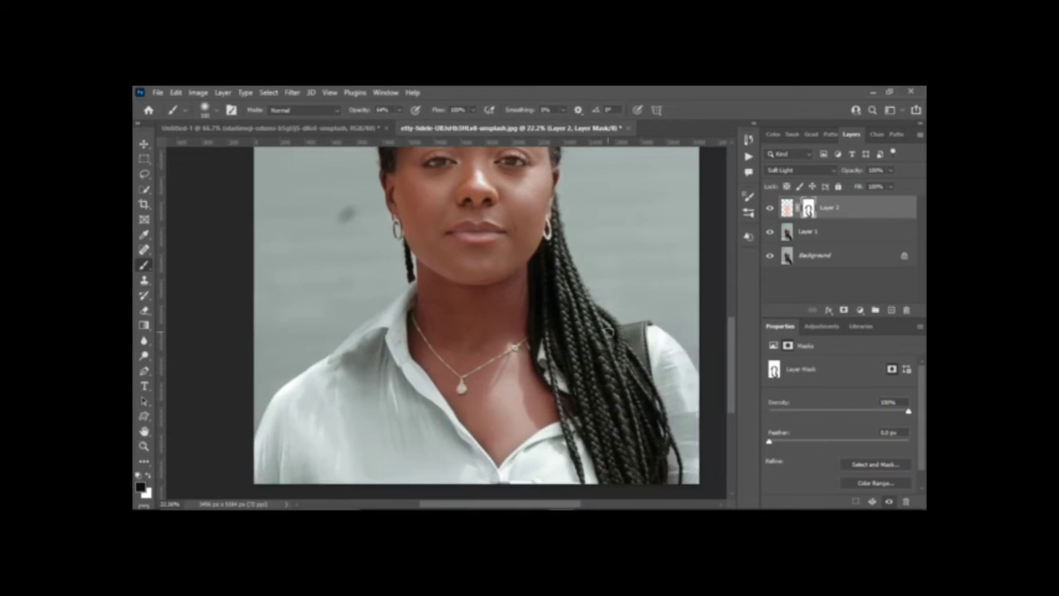
pyautogui.scroll(-1, 604, 336)
pyautogui.scroll(1, 596, 340)
pyautogui.scroll(2, 589, 350)
pyautogui.scroll(1, 583, 356)
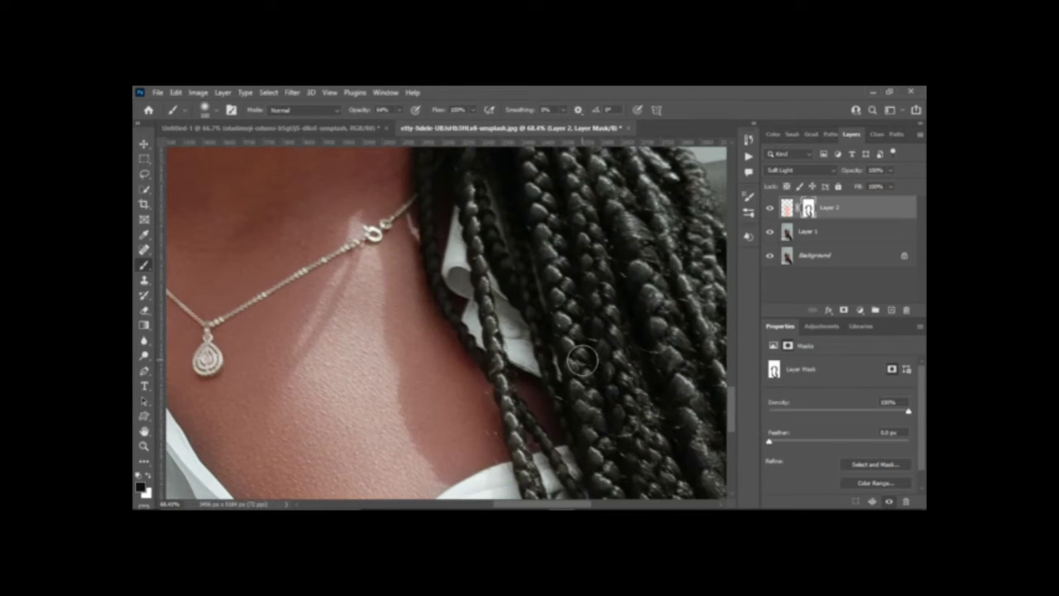
pyautogui.scroll(-3, 583, 356)
pyautogui.scroll(-2, 583, 359)
pyautogui.scroll(2, 582, 359)
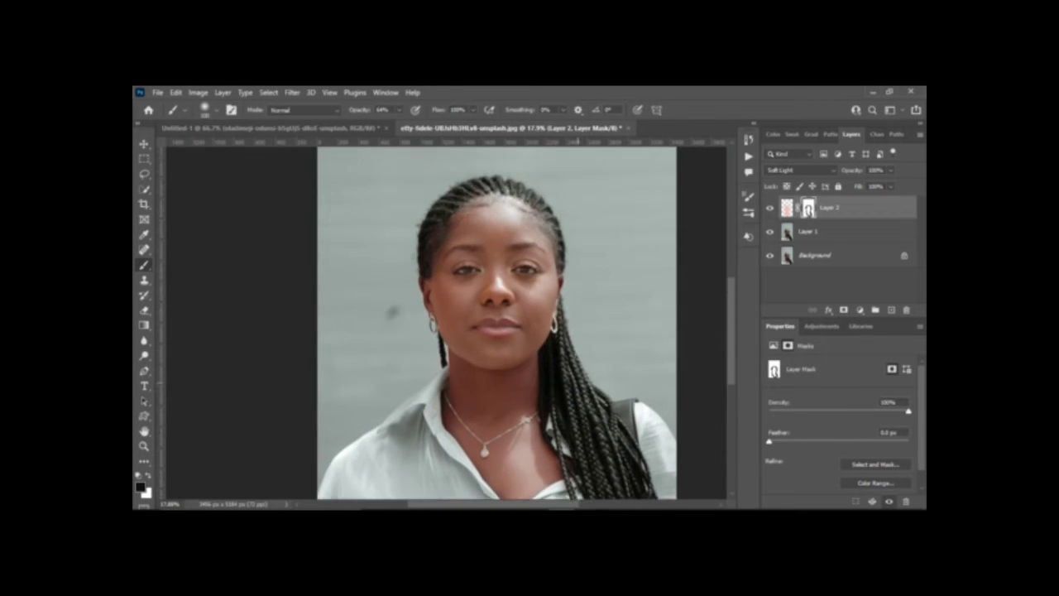
pyautogui.scroll(1, 546, 345)
pyautogui.scroll(1, 517, 340)
pyautogui.scroll(1, 501, 342)
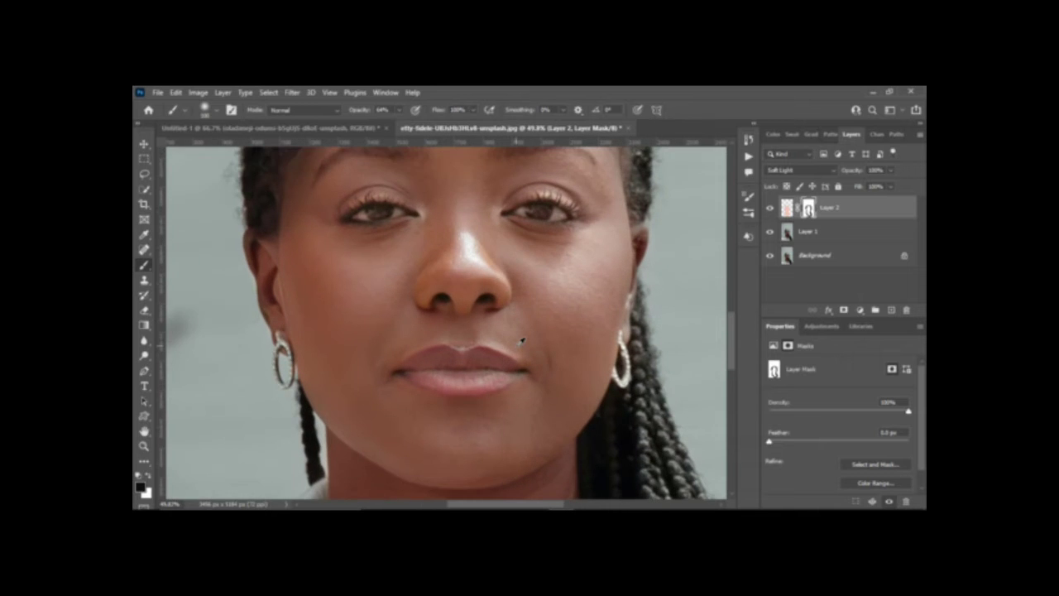
pyautogui.scroll(1, 480, 346)
pyautogui.scroll(1, 478, 345)
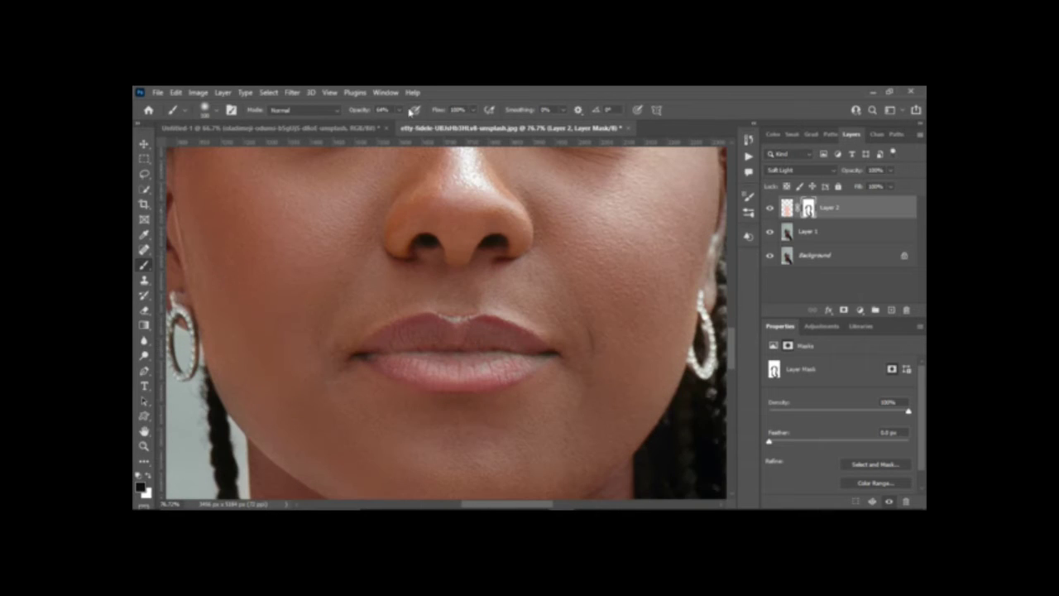
# Darken the upper and lower lips to a greyish tone at 100% brush opacity.
pyautogui.moveTo(400, 110); pyautogui.dragTo(413, 126)
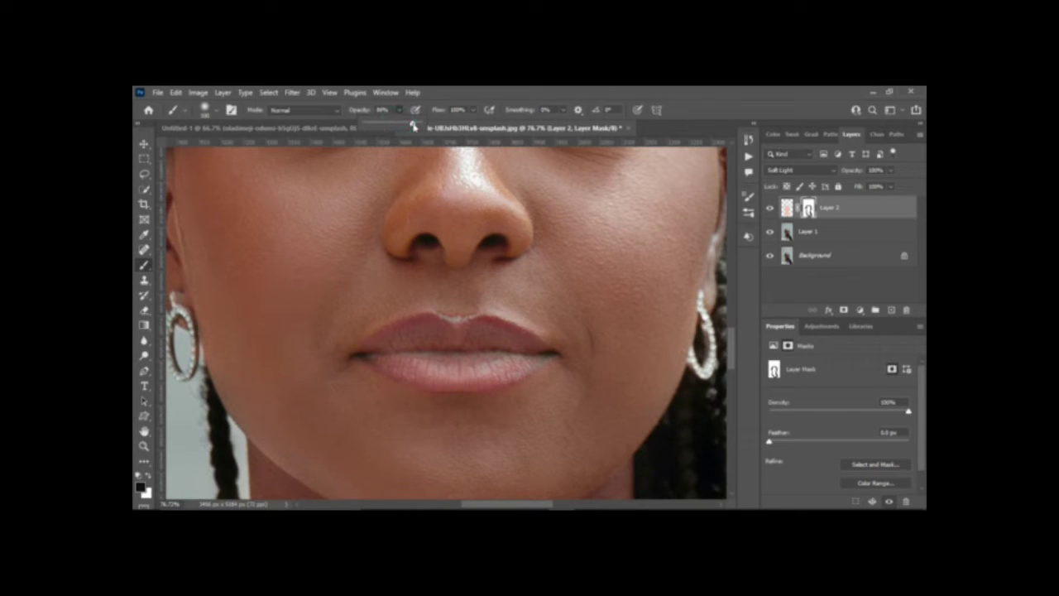
pyautogui.moveTo(433, 334)
pyautogui.mouseDown()
pyautogui.moveTo(456, 338)
pyautogui.moveTo(428, 333)
pyautogui.moveTo(398, 351)
pyautogui.moveTo(407, 342)
pyautogui.mouseUp()
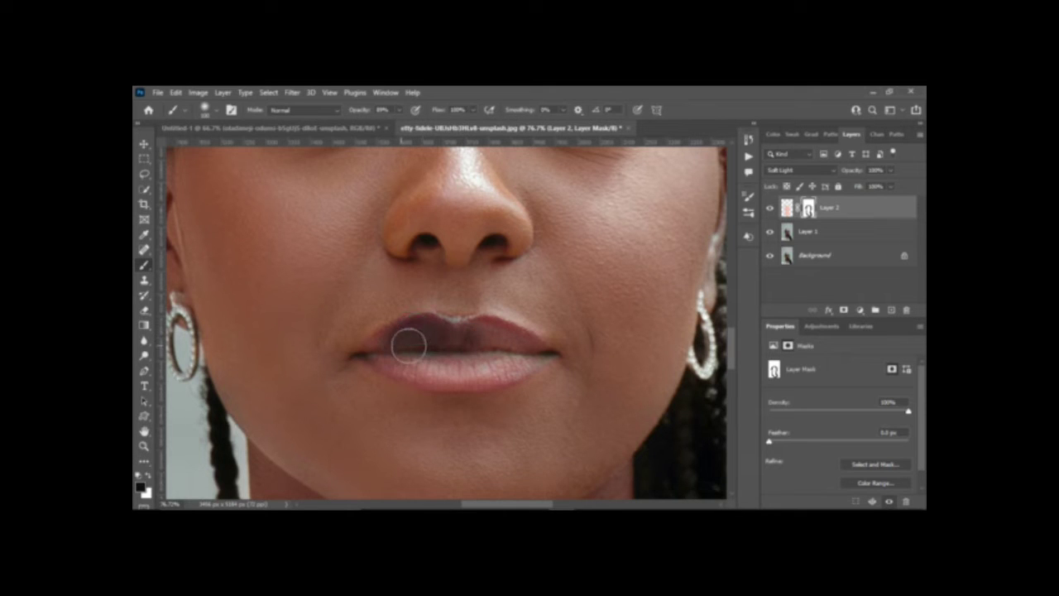
pyautogui.click(399, 110)
pyautogui.moveTo(398, 123); pyautogui.dragTo(405, 124)
pyautogui.moveTo(483, 328)
pyautogui.mouseDown()
pyautogui.moveTo(551, 347)
pyautogui.moveTo(474, 352)
pyautogui.moveTo(400, 339)
pyautogui.moveTo(366, 350)
pyautogui.moveTo(378, 350)
pyautogui.mouseUp()
pyautogui.moveTo(456, 356)
pyautogui.mouseDown()
pyautogui.moveTo(495, 358)
pyautogui.moveTo(405, 371)
pyautogui.moveTo(484, 376)
pyautogui.moveTo(528, 362)
pyautogui.moveTo(461, 381)
pyautogui.moveTo(374, 360)
pyautogui.moveTo(531, 354)
pyautogui.mouseUp()
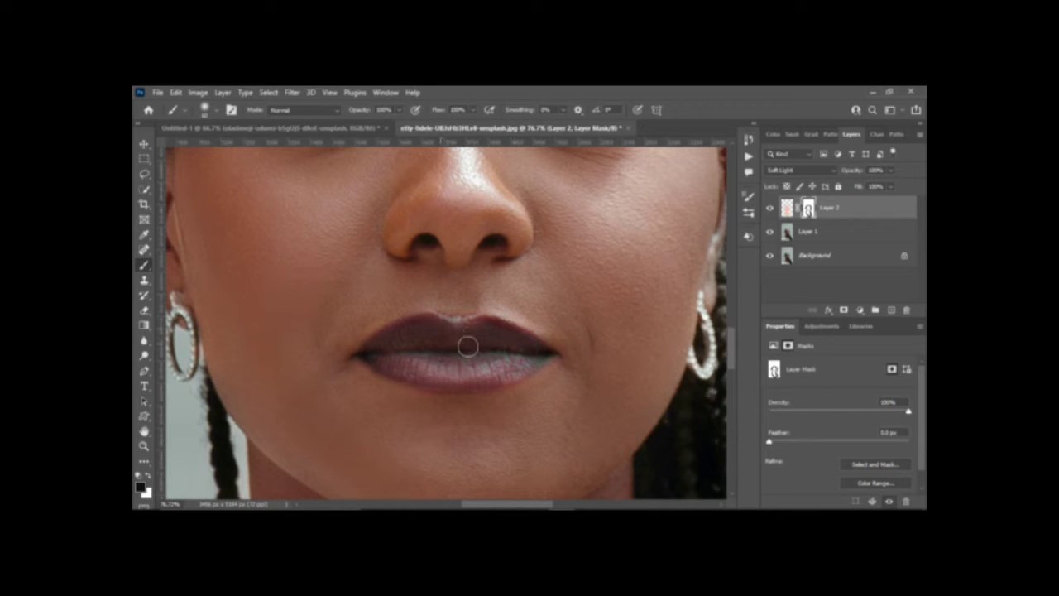
pyautogui.scroll(-3, 479, 327)
# Undo a too-dark right eyebrow stroke and repaint it at 79% brush opacity.
pyautogui.scroll(3, 476, 329)
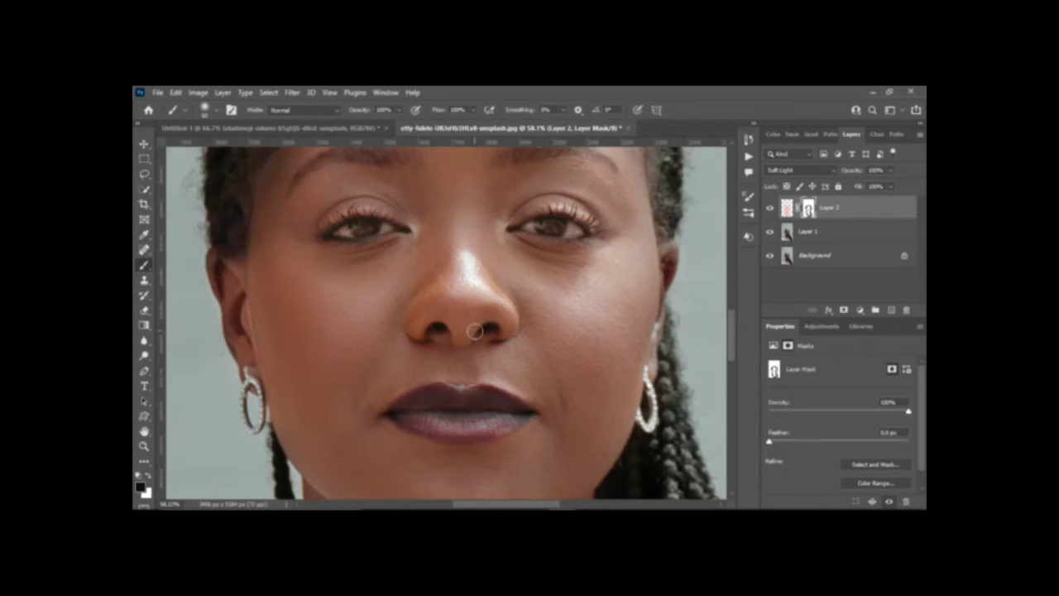
pyautogui.scroll(2, 473, 331)
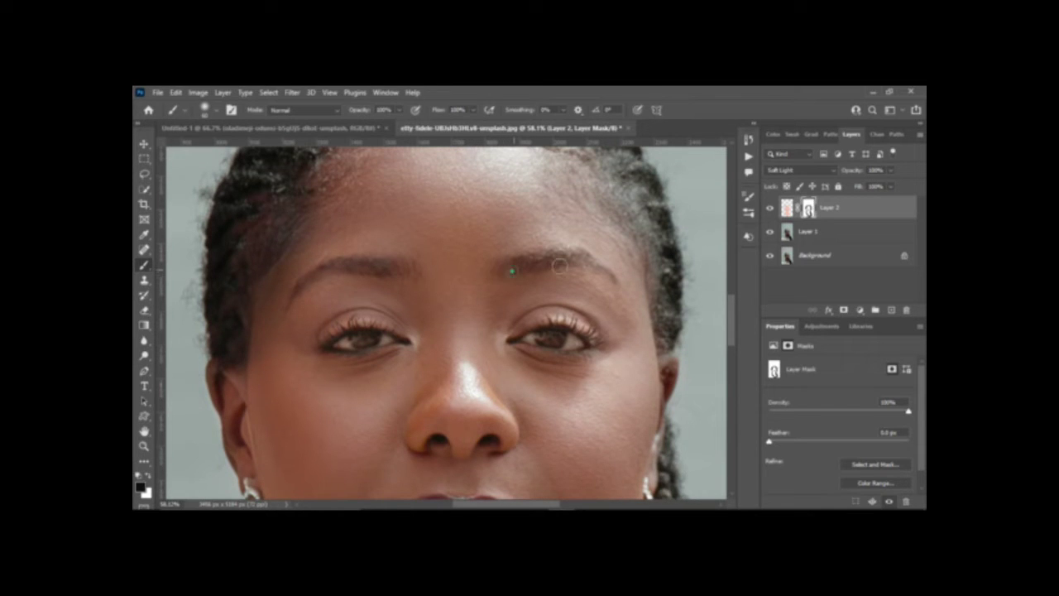
pyautogui.moveTo(508, 276); pyautogui.dragTo(573, 261)
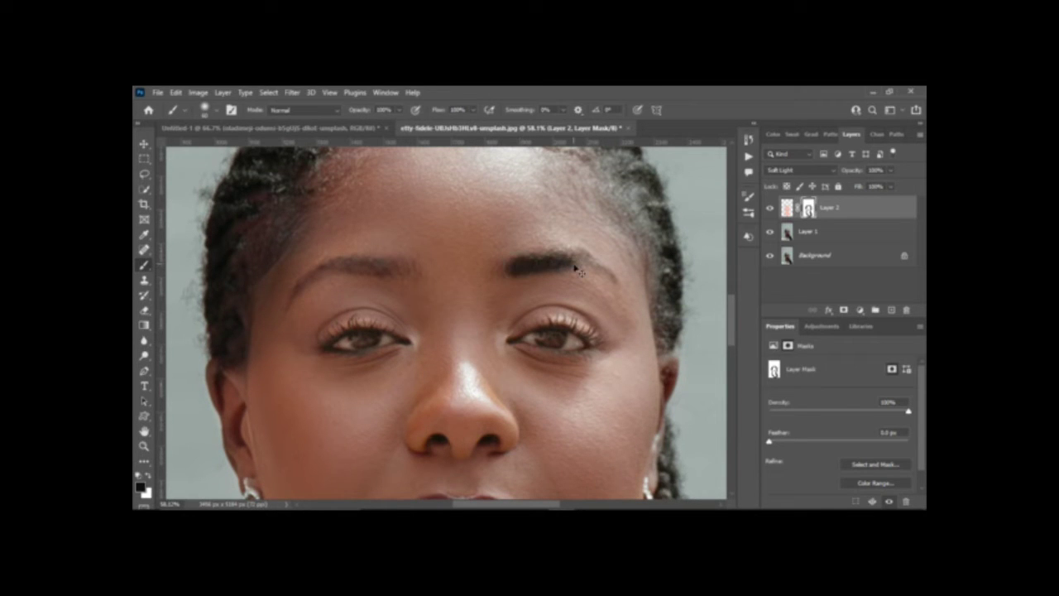
pyautogui.hotkey('ctrl', 'z')
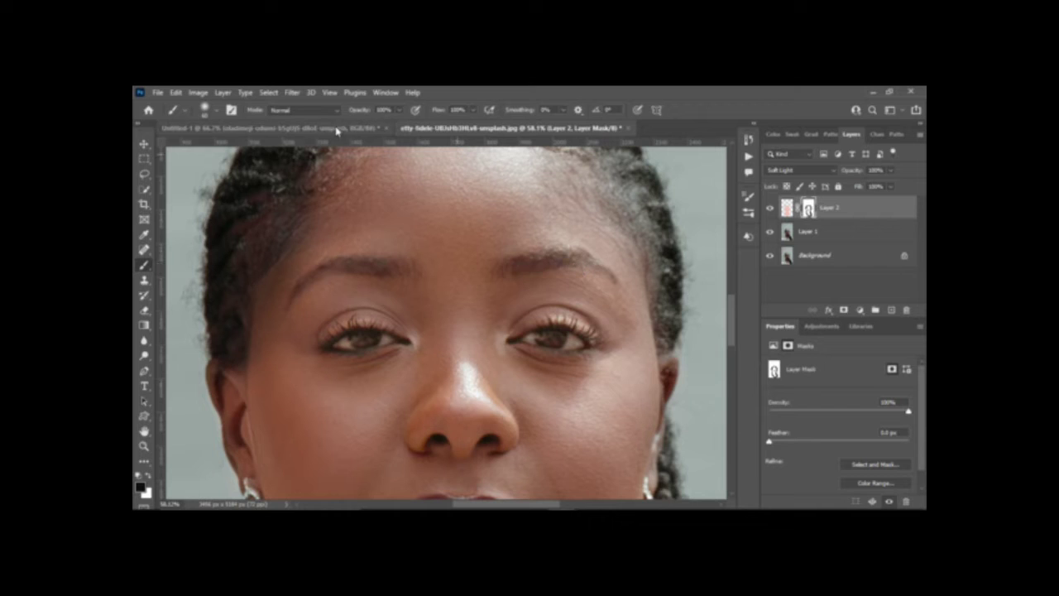
pyautogui.click(399, 110)
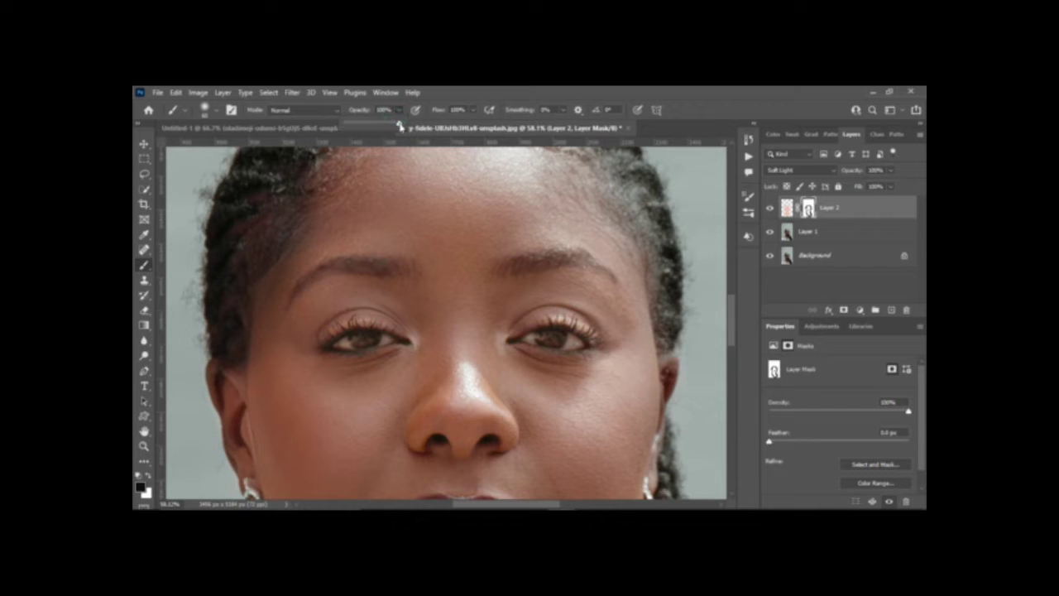
pyautogui.moveTo(402, 123); pyautogui.dragTo(390, 126)
pyautogui.moveTo(514, 269); pyautogui.dragTo(589, 258)
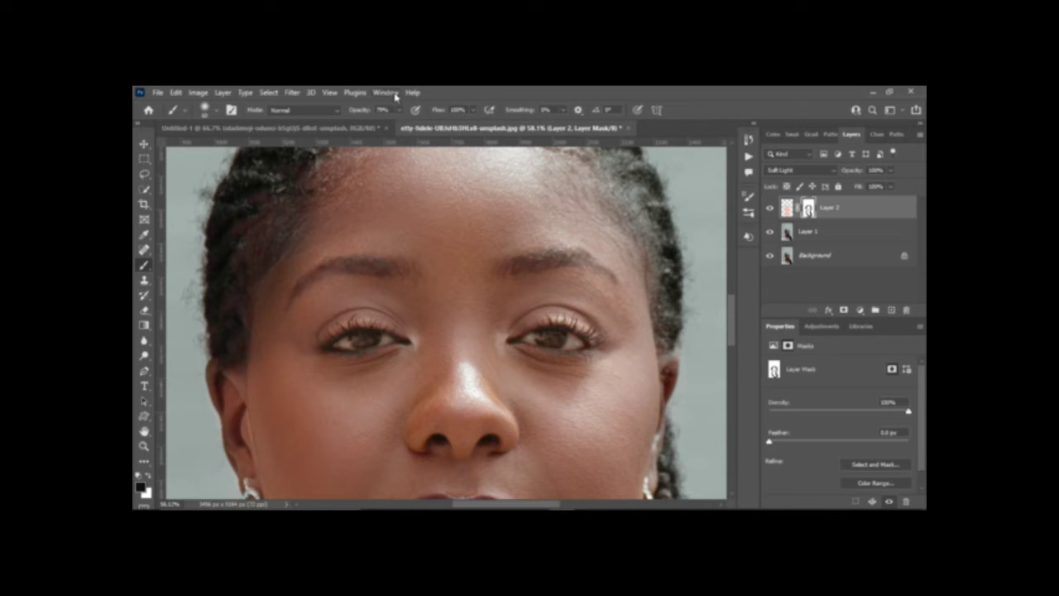
# At about 60% opacity, darken both eyebrows and both eyes' lash lines.
pyautogui.moveTo(398, 110); pyautogui.dragTo(393, 128)
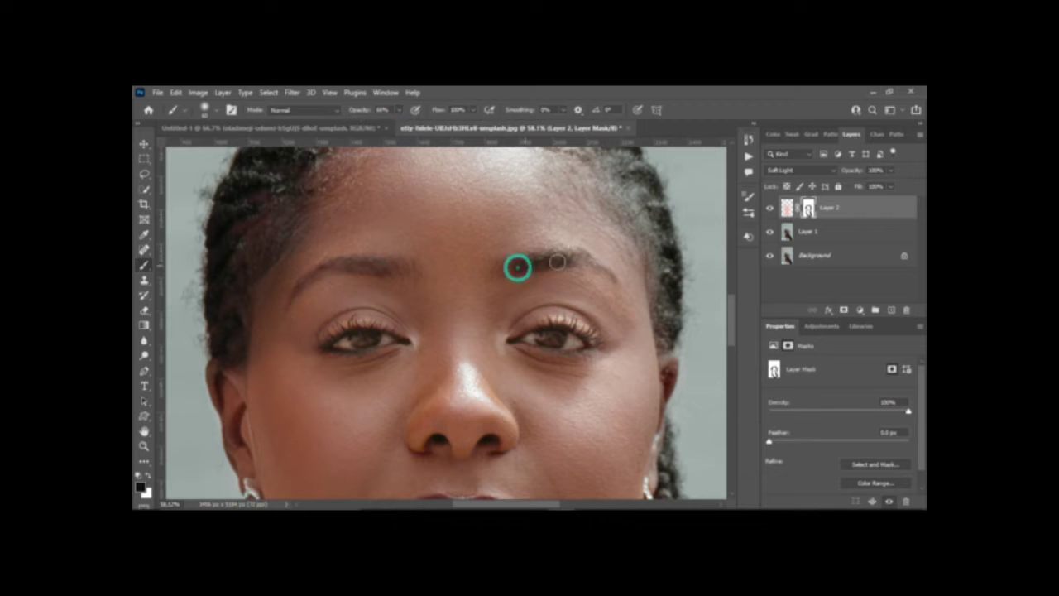
pyautogui.moveTo(513, 266); pyautogui.dragTo(613, 279)
pyautogui.moveTo(400, 277); pyautogui.dragTo(285, 310)
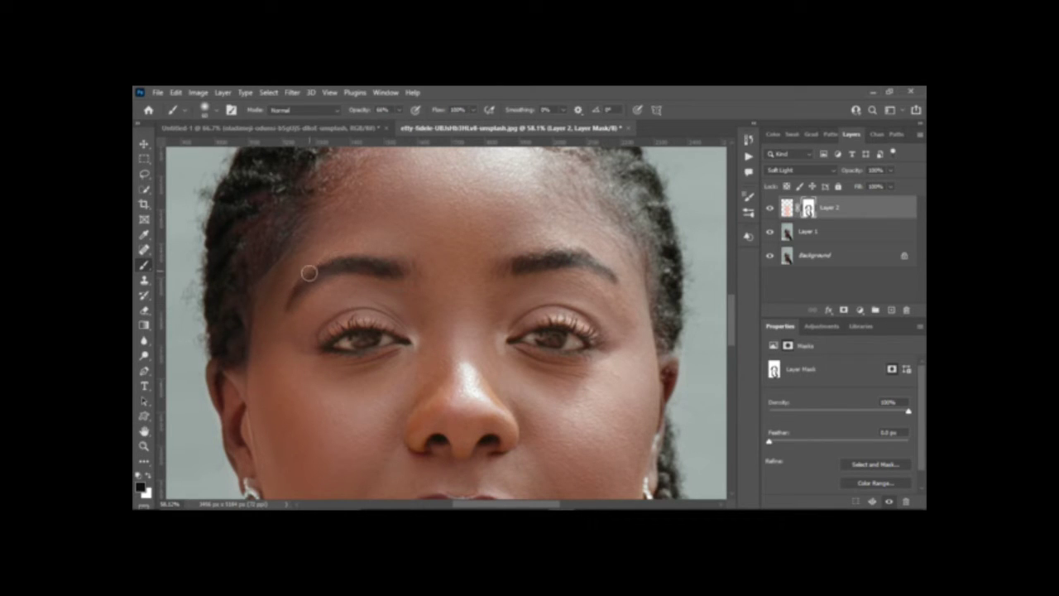
pyautogui.moveTo(409, 342)
pyautogui.mouseDown()
pyautogui.moveTo(361, 341)
pyautogui.moveTo(399, 339)
pyautogui.mouseUp()
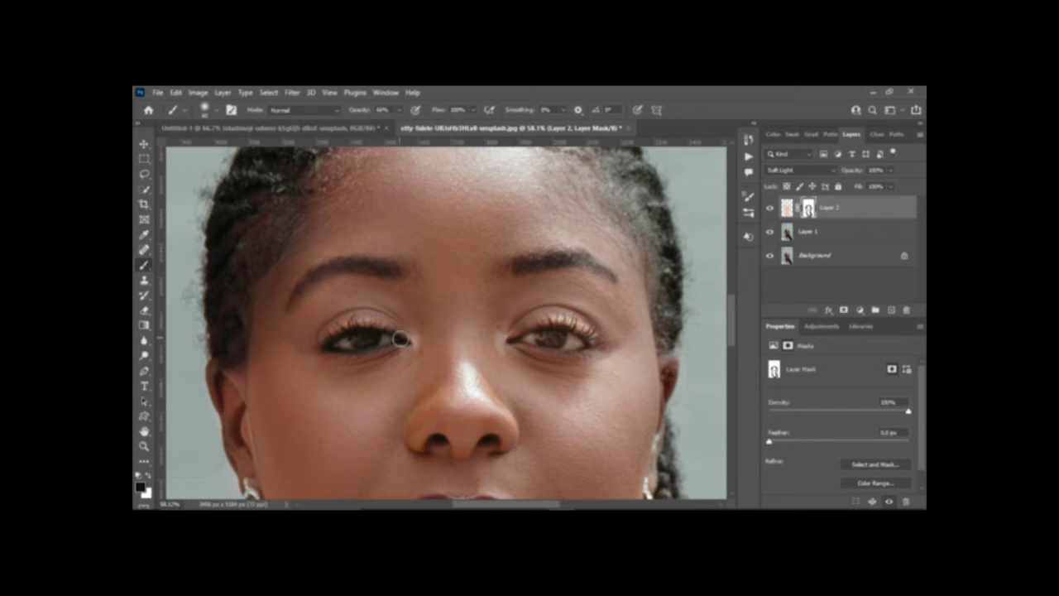
pyautogui.moveTo(517, 339)
pyautogui.mouseDown()
pyautogui.moveTo(584, 341)
pyautogui.moveTo(522, 346)
pyautogui.moveTo(581, 340)
pyautogui.moveTo(546, 326)
pyautogui.moveTo(528, 339)
pyautogui.mouseUp()
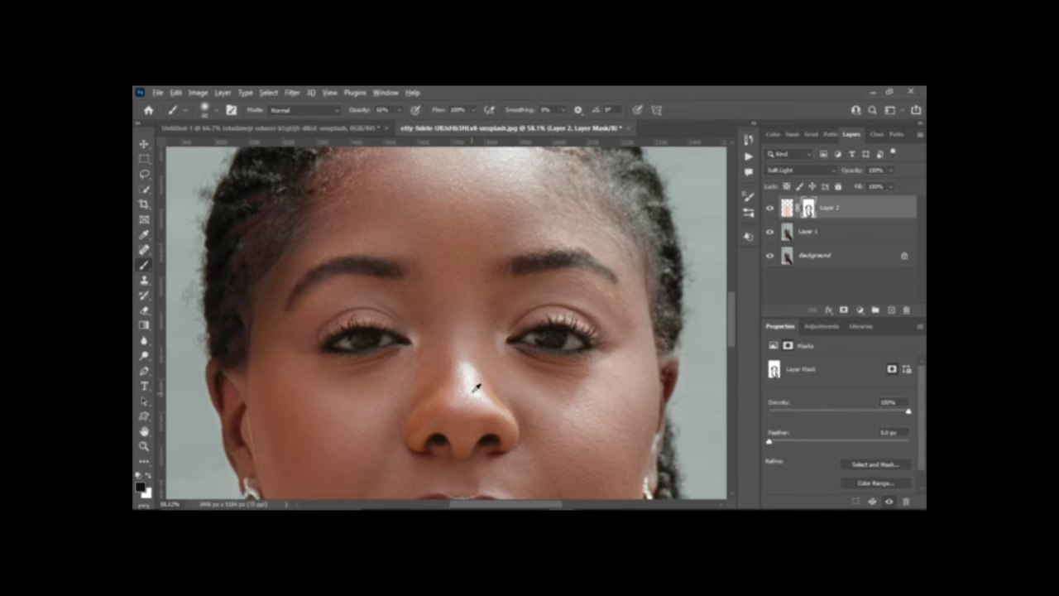
pyautogui.scroll(-3, 476, 387)
pyautogui.scroll(-2, 475, 387)
pyautogui.scroll(-2, 476, 387)
pyautogui.scroll(-2, 476, 387)
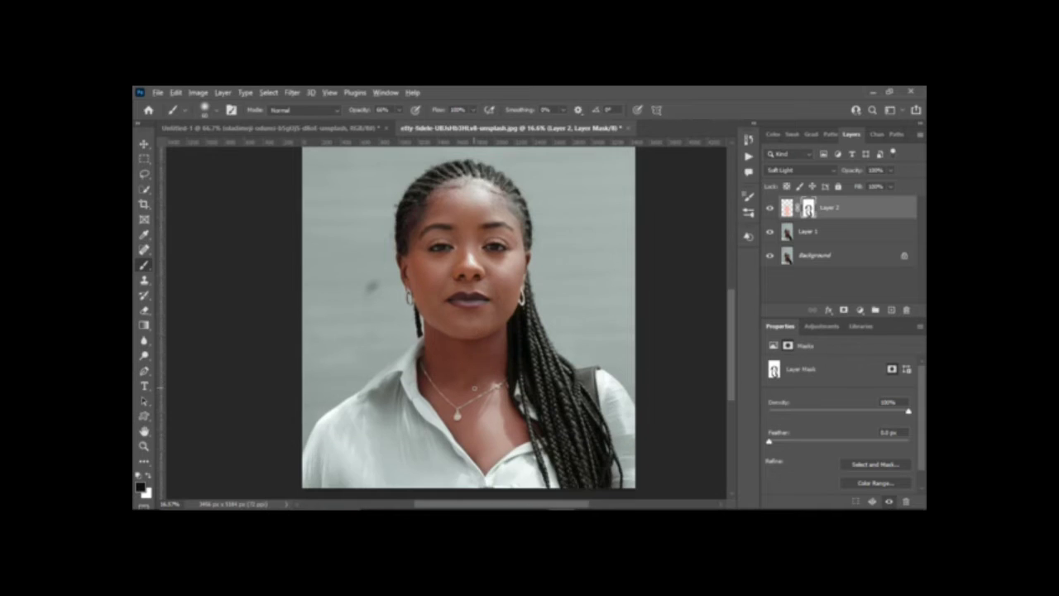
pyautogui.scroll(-1, 474, 388)
pyautogui.scroll(-1, 474, 388)
pyautogui.scroll(1, 491, 411)
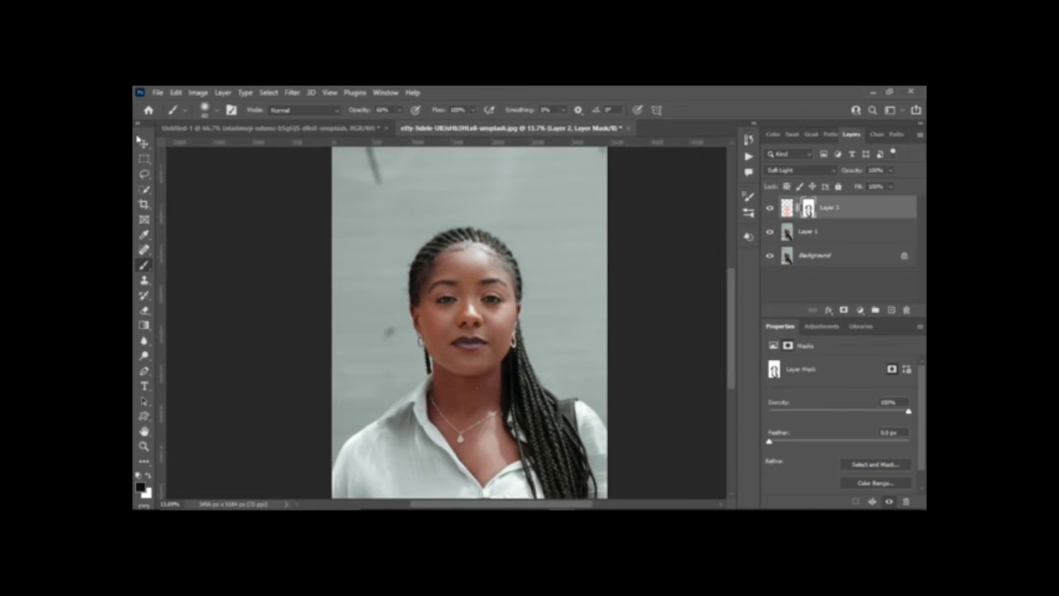
pyautogui.click(143, 144)
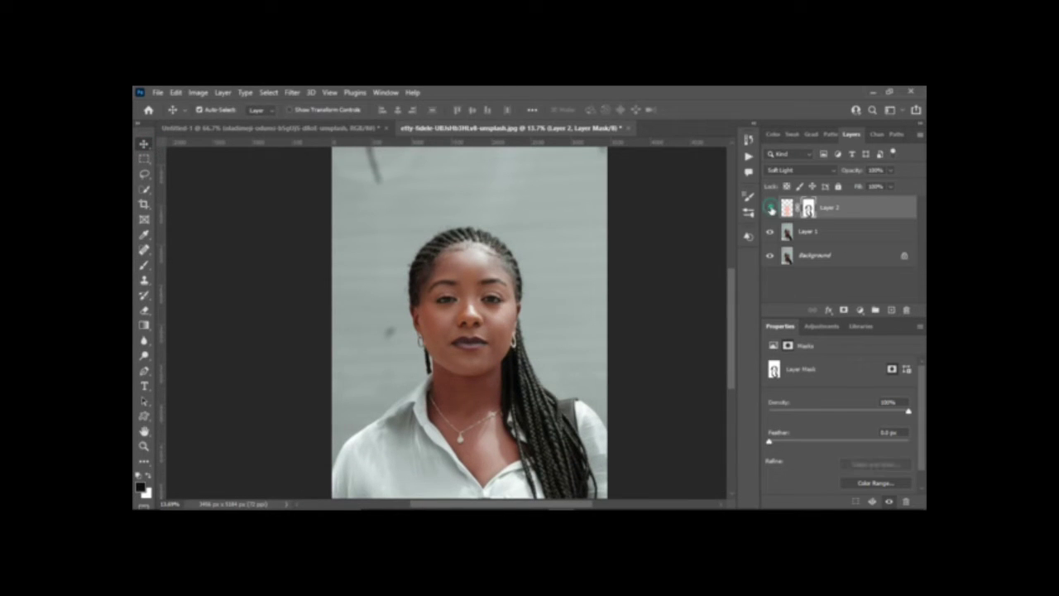
# Toggle Layer 2 off and on to compare its Soft Light face brightening, then zoom in.
pyautogui.click(770, 208)
pyautogui.click(770, 209)
pyautogui.click(770, 208)
pyautogui.click(770, 208)
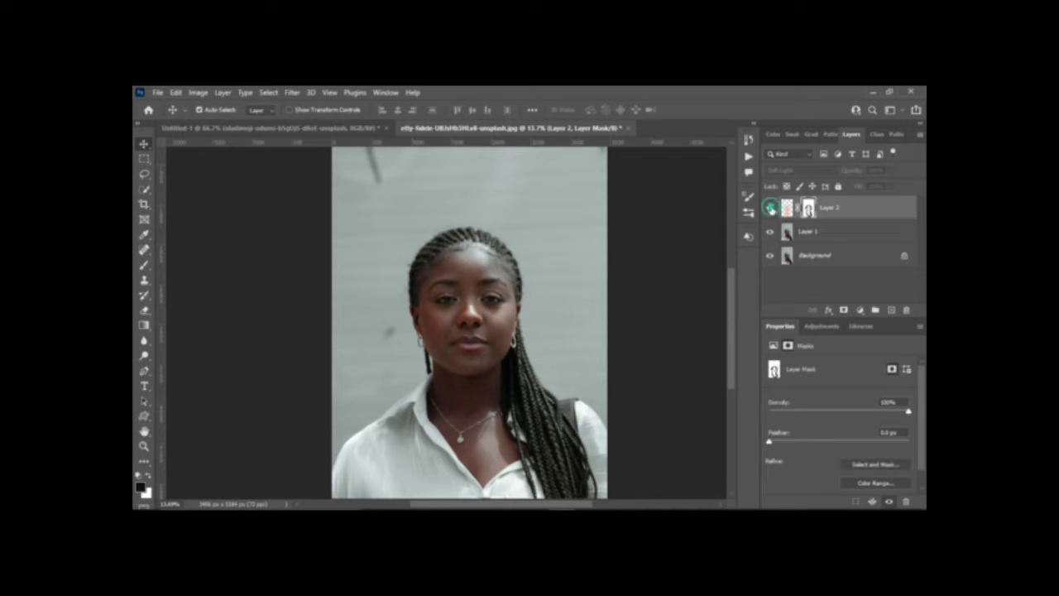
pyautogui.click(770, 209)
pyautogui.click(771, 208)
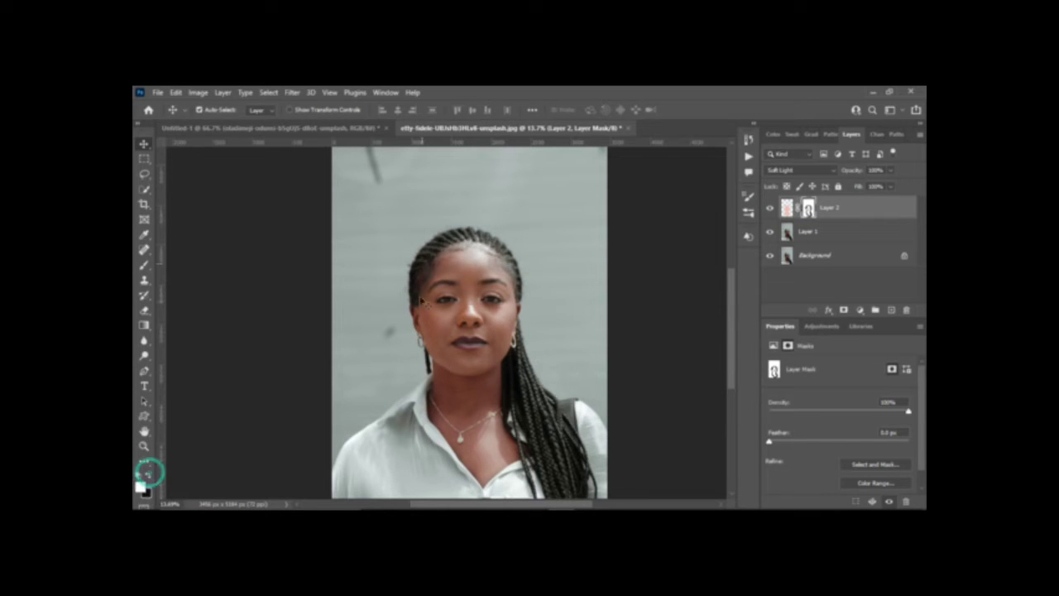
pyautogui.scroll(3, 428, 295)
pyautogui.scroll(2, 428, 295)
pyautogui.scroll(2, 428, 296)
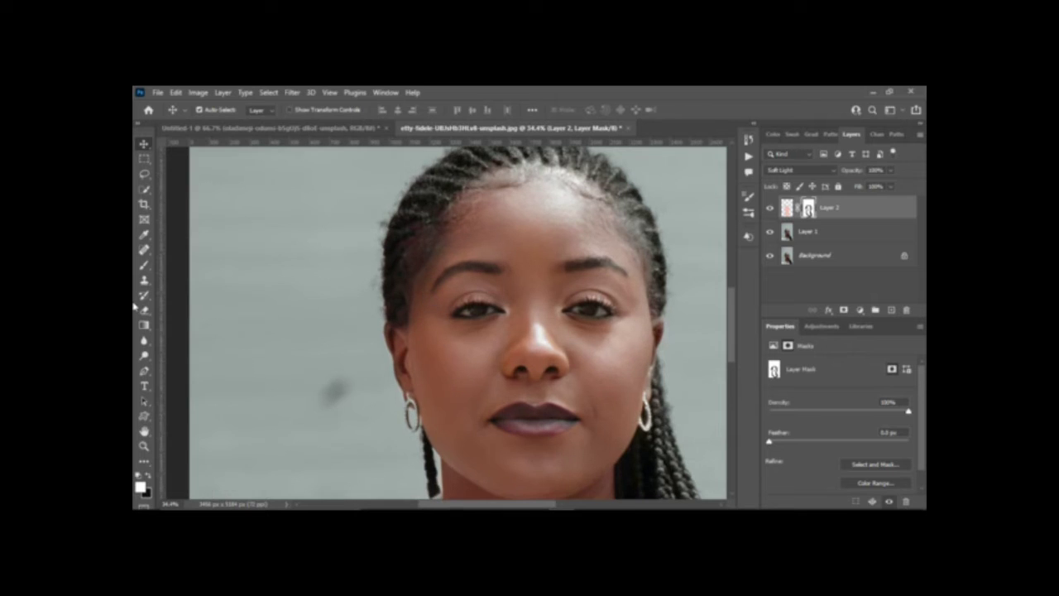
# Zoom back out, switch to the Move tool, and recheck Layer 2 against the original.
pyautogui.click(145, 266)
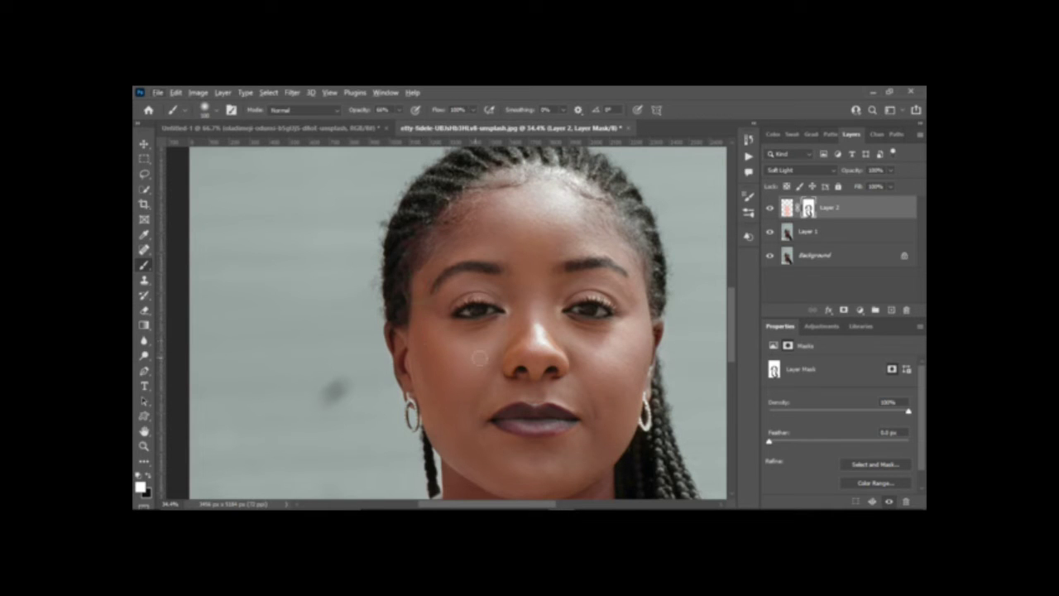
pyautogui.scroll(-3, 480, 357)
pyautogui.scroll(-3, 479, 357)
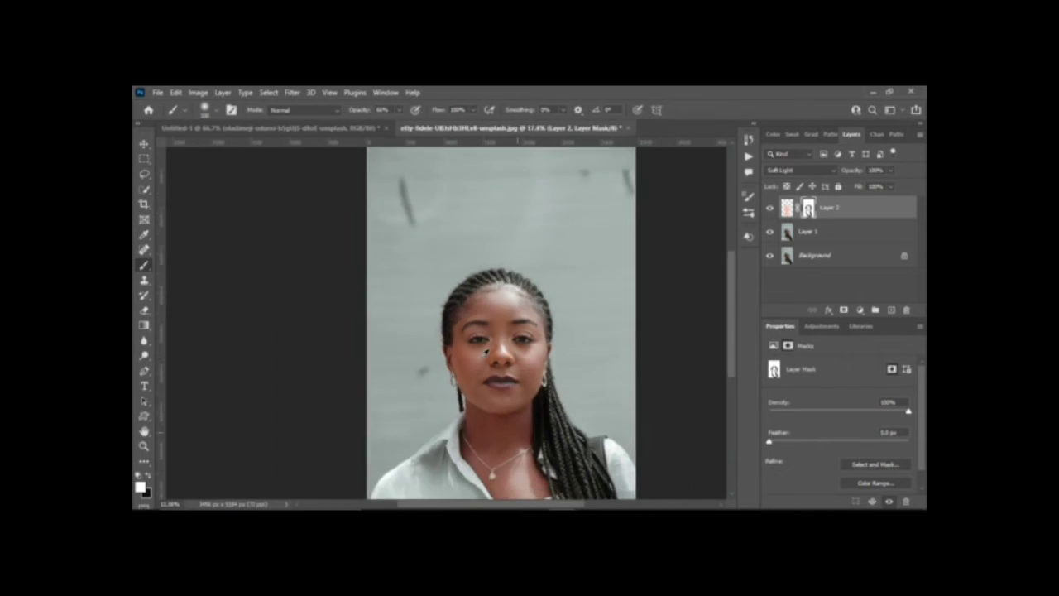
pyautogui.scroll(-1, 480, 357)
pyautogui.scroll(-1, 480, 358)
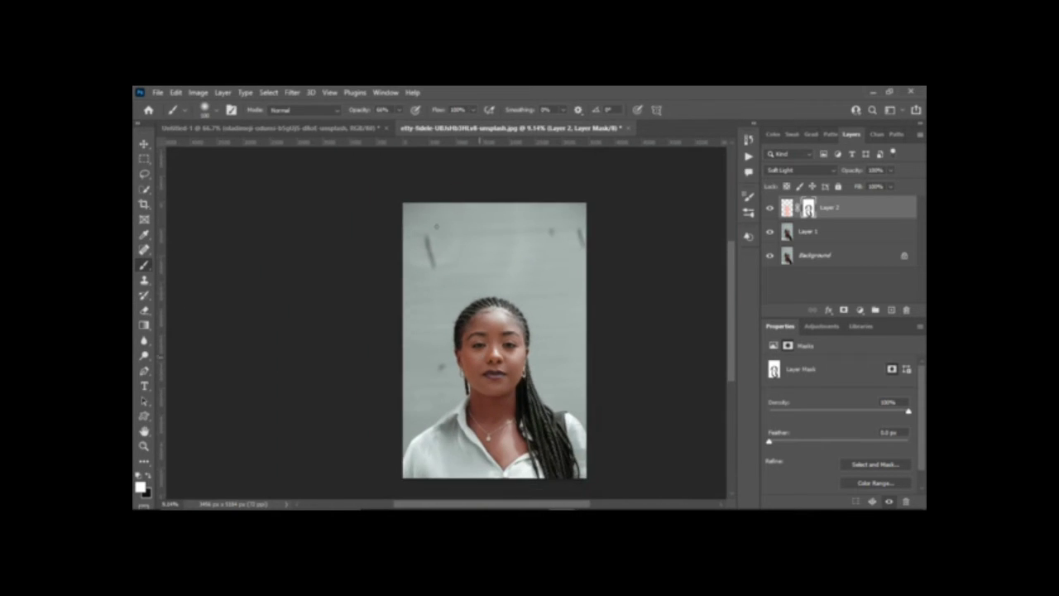
pyautogui.click(144, 144)
pyautogui.click(771, 207)
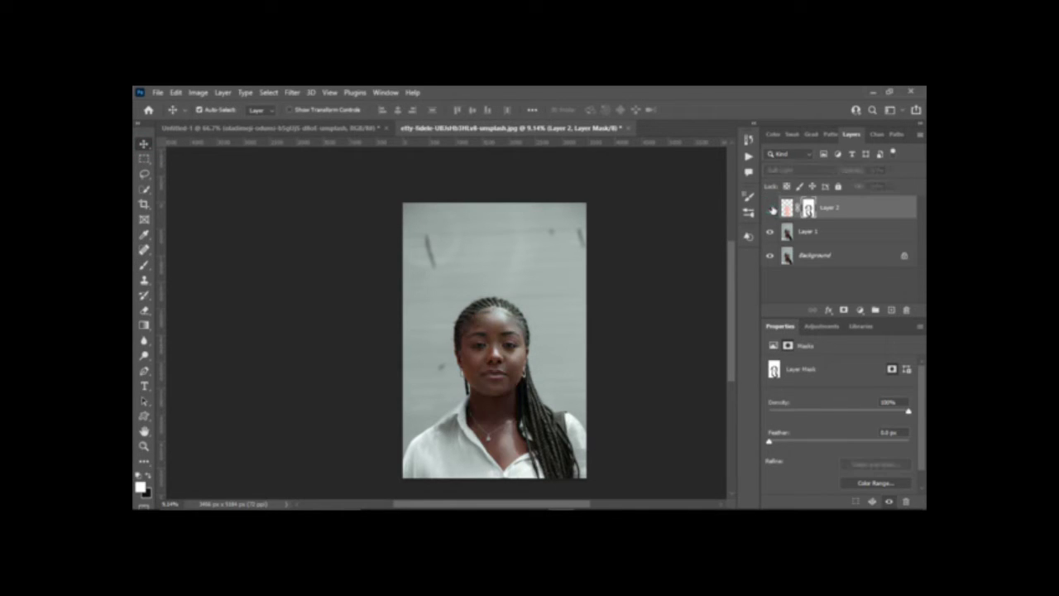
pyautogui.click(771, 207)
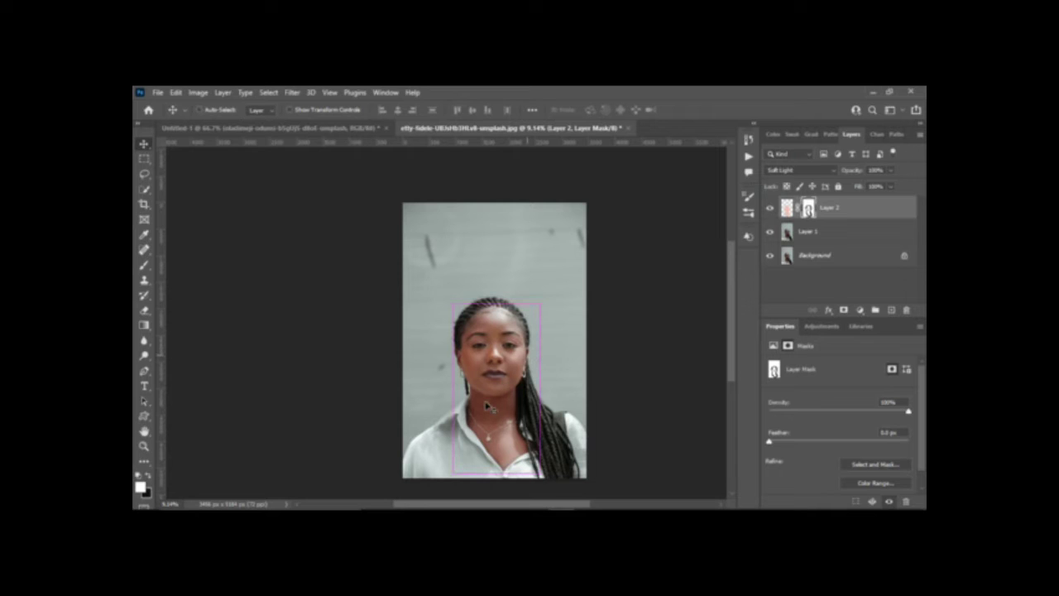
pyautogui.hscroll(2, 488, 407)
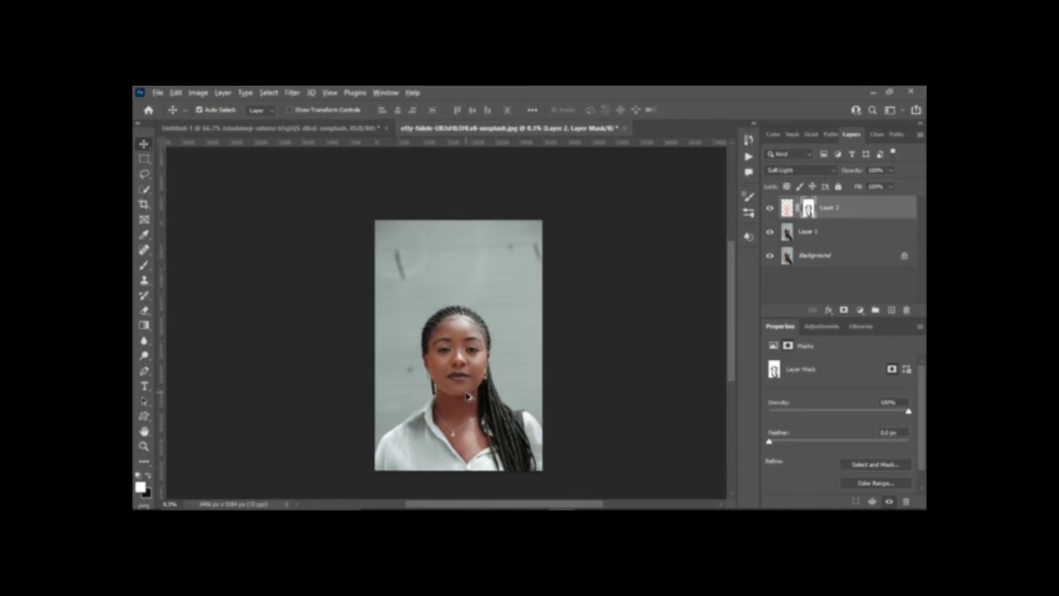
pyautogui.scroll(2, 469, 400)
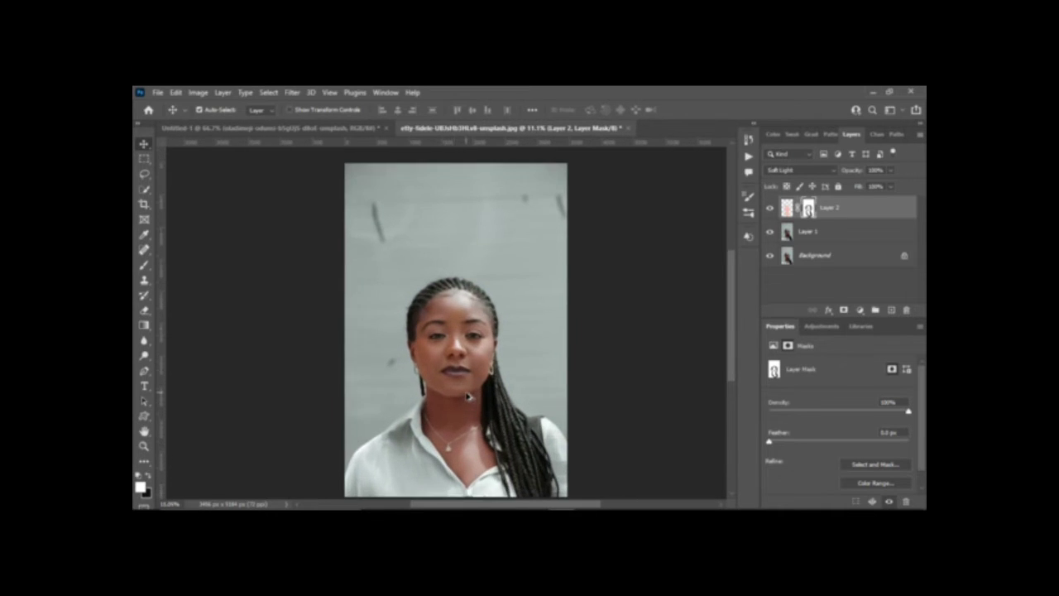
# Duplicate Layer 2 as Layer 2 copy, keeping its blend mode at Soft Light.
pyautogui.click(838, 211)
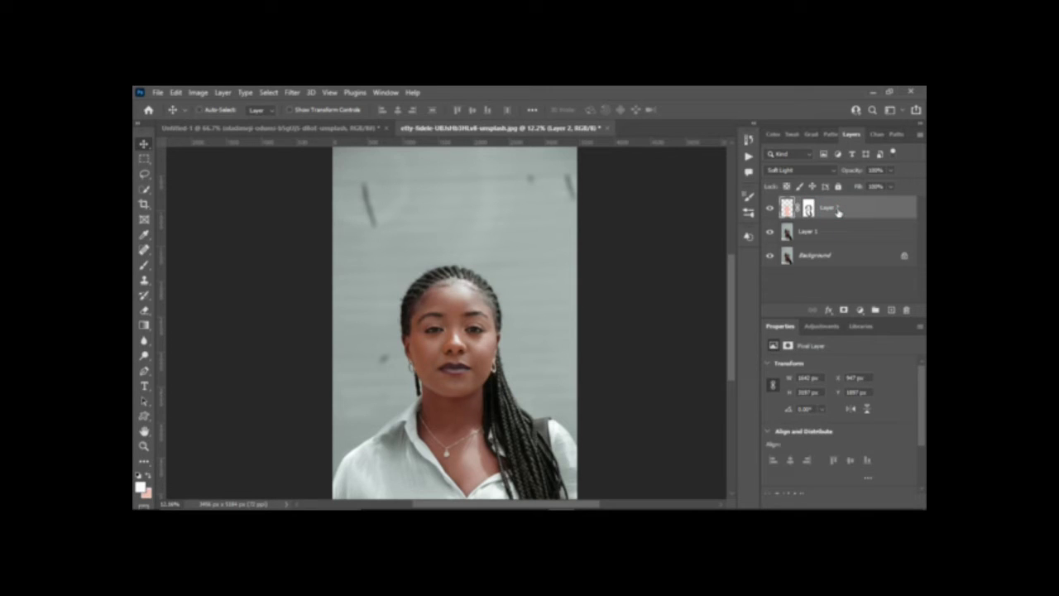
pyautogui.hotkey('ctrl', 'j')
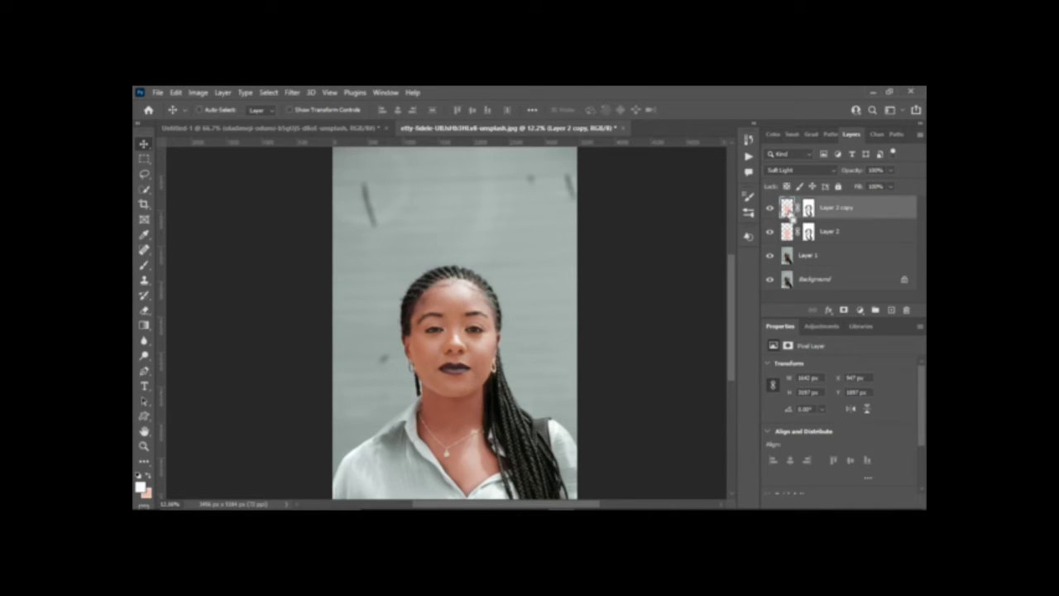
pyautogui.keyDown('ctrl'); pyautogui.click(789, 210); pyautogui.keyUp('ctrl')
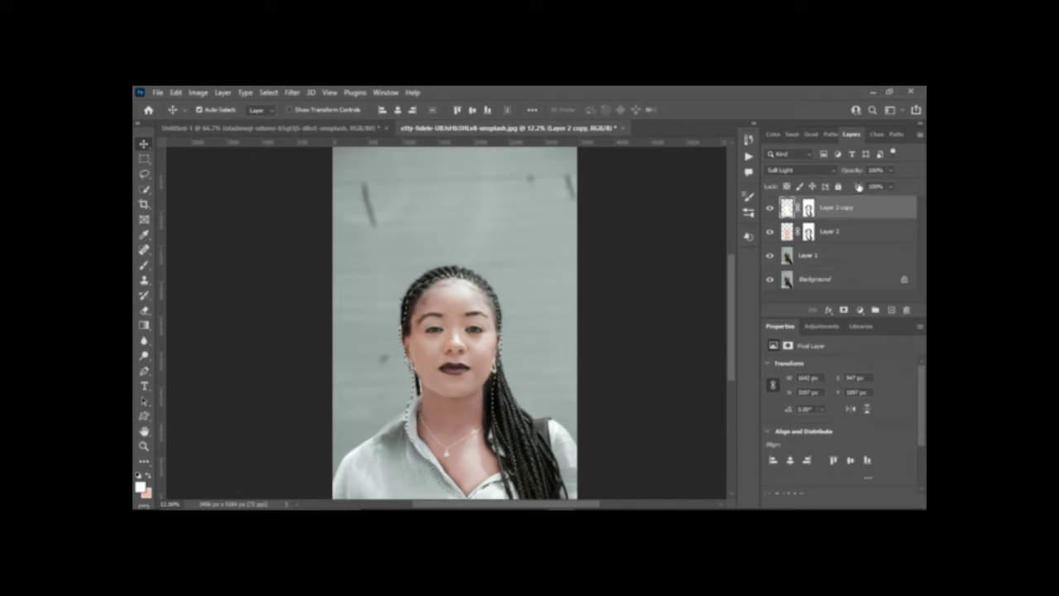
pyautogui.click(831, 169)
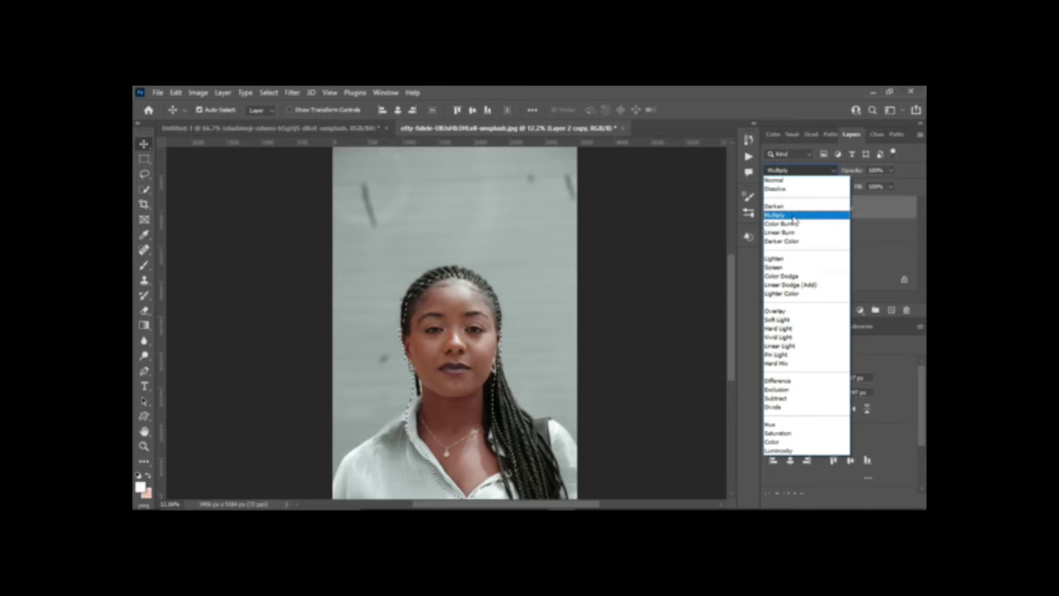
pyautogui.click(794, 319)
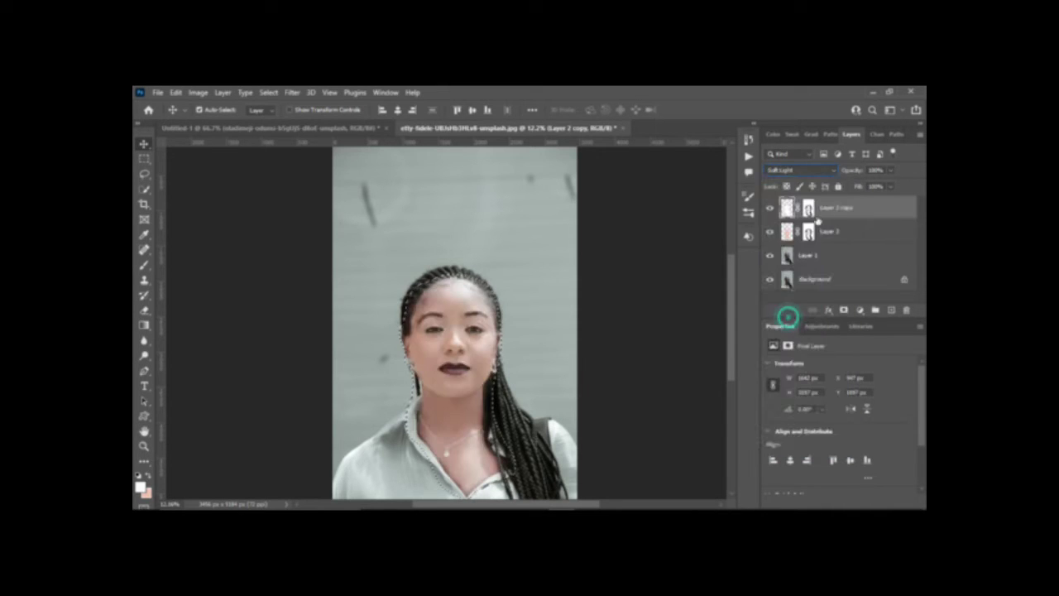
# Lower Layer 2 copy's opacity and compare it on and off.
pyautogui.click(891, 170)
pyautogui.moveTo(889, 183); pyautogui.dragTo(868, 191)
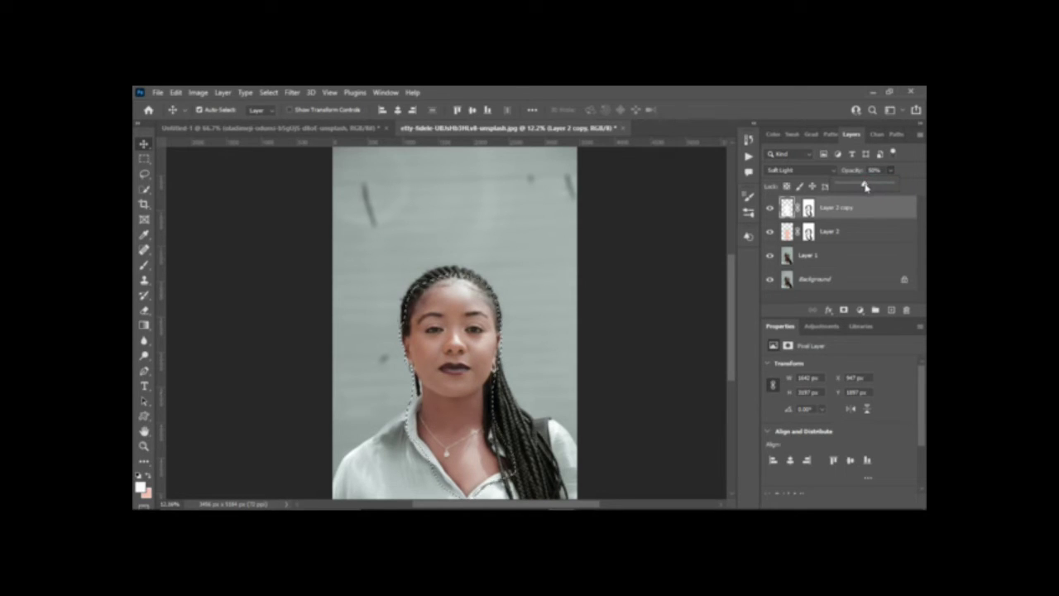
pyautogui.moveTo(864, 187); pyautogui.dragTo(859, 187)
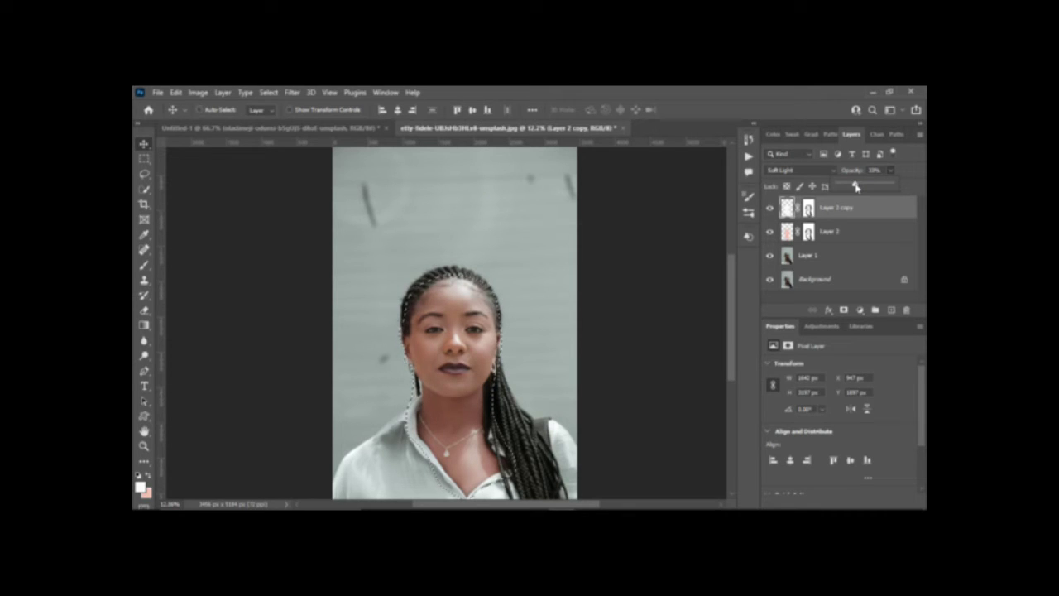
pyautogui.click(856, 187)
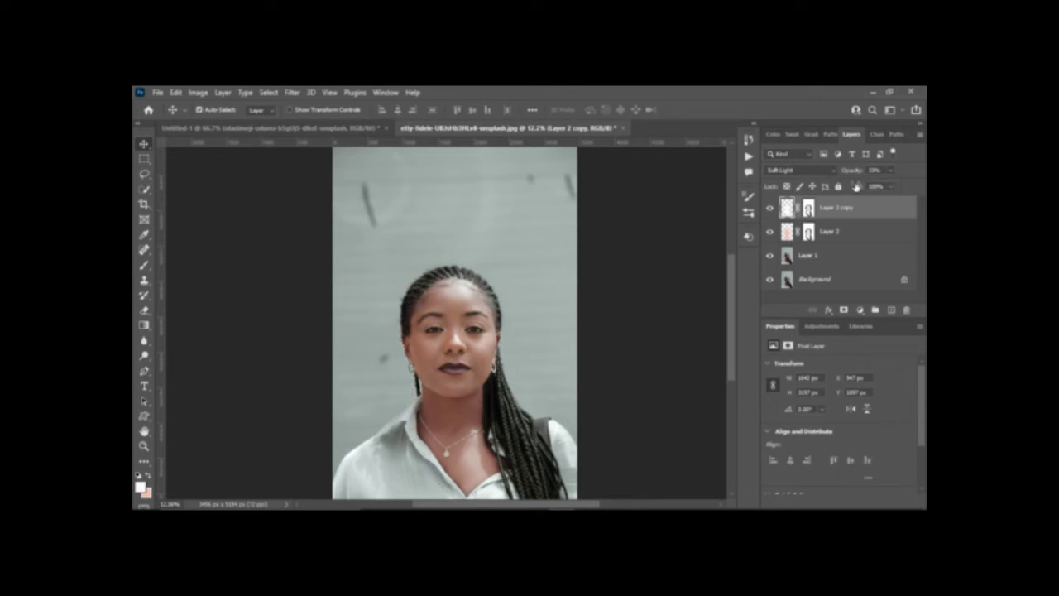
pyautogui.click(771, 210)
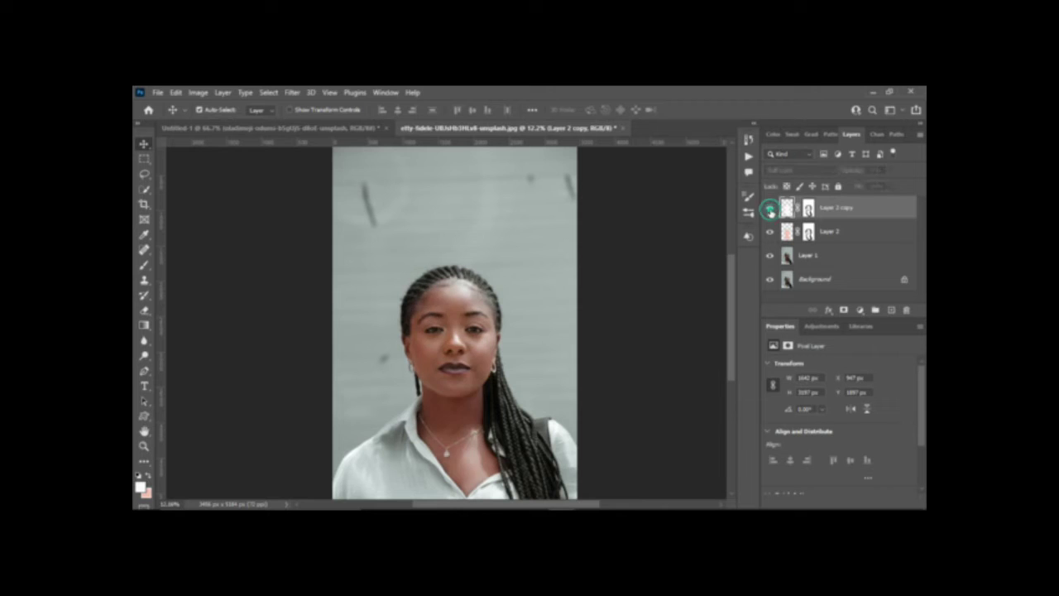
pyautogui.click(770, 210)
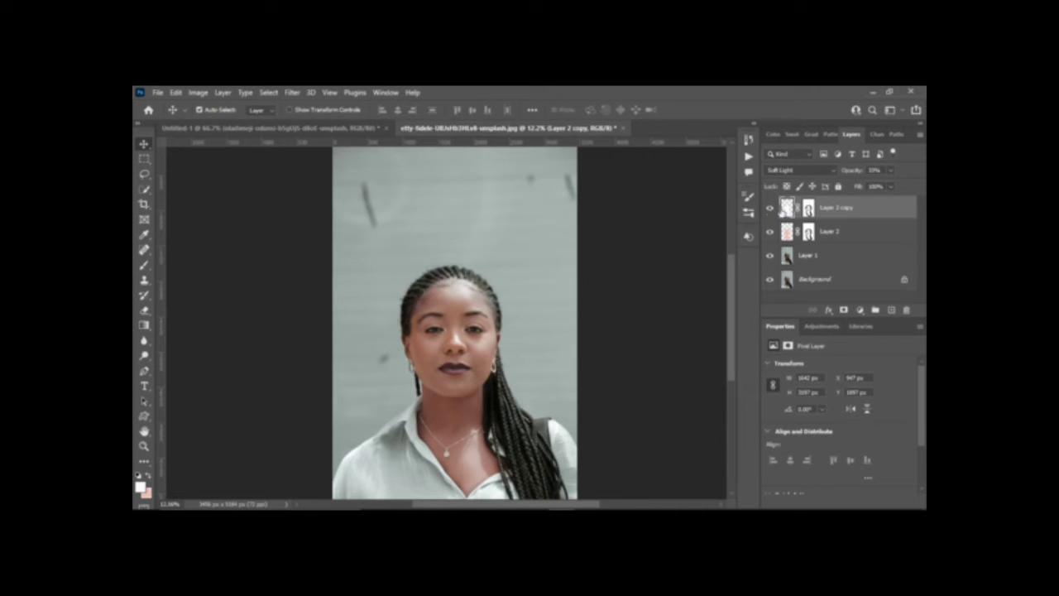
# Fine-tune Layer 2 copy's opacity down to 14%, checking the result on and off.
pyautogui.click(891, 169)
pyautogui.moveTo(875, 187); pyautogui.dragTo(875, 187)
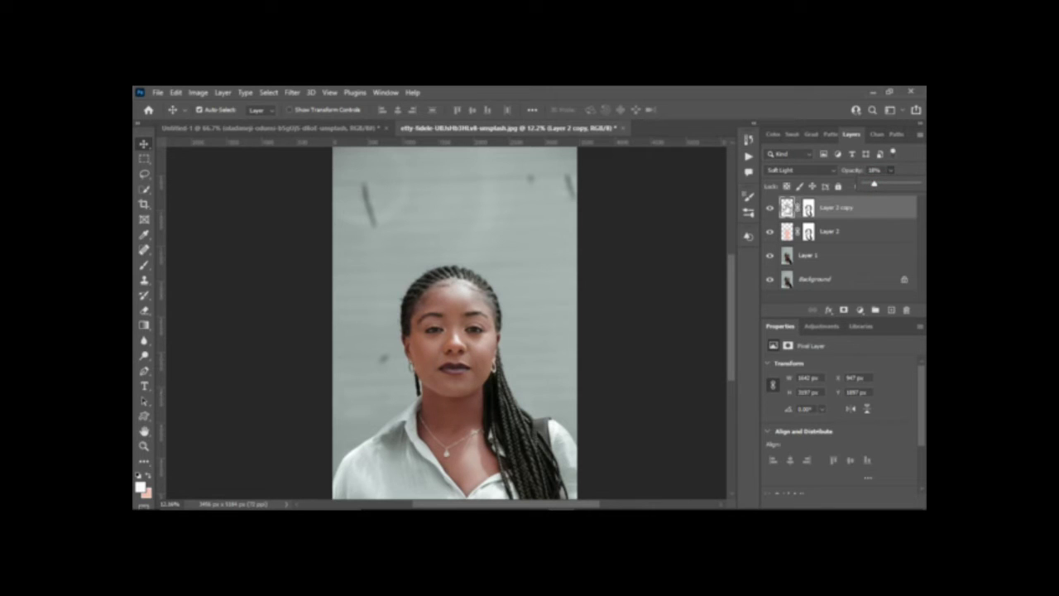
pyautogui.click(771, 210)
pyautogui.click(770, 210)
pyautogui.click(771, 210)
pyautogui.click(889, 172)
pyautogui.moveTo(875, 183); pyautogui.dragTo(872, 187)
pyautogui.click(771, 210)
# Merge Layer 2, Layer 1 and Layer 2 copy into one Layer 2 copy and compare it.
pyautogui.scroll(-2, 458, 392)
pyautogui.scroll(-1, 457, 394)
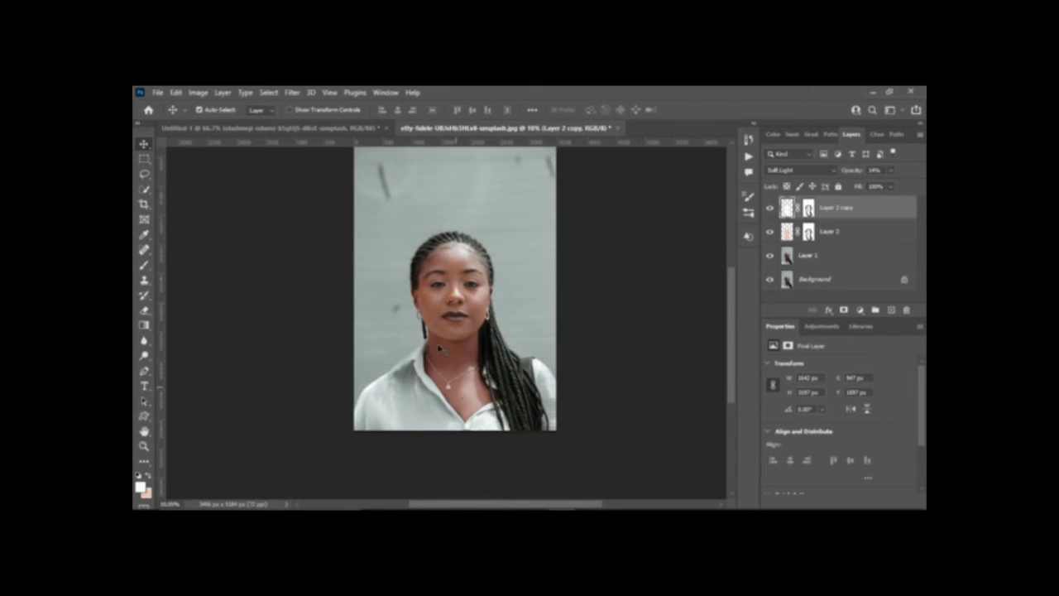
pyautogui.keyDown('shift'); pyautogui.click(836, 234); pyautogui.keyUp('shift')
pyautogui.keyDown('shift'); pyautogui.click(827, 260); pyautogui.keyUp('shift')
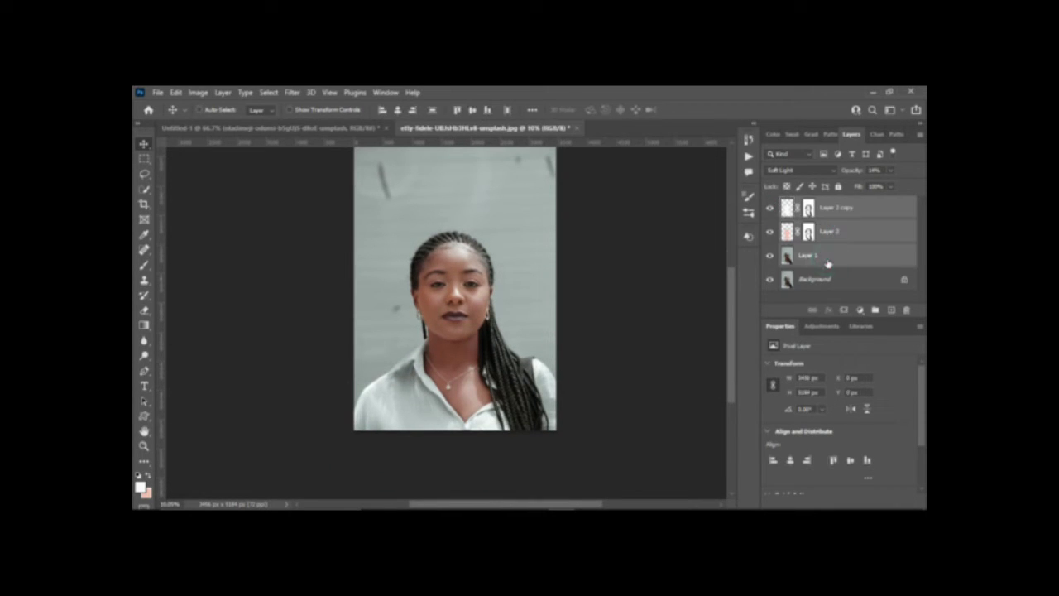
pyautogui.hotkey('ctrl', 'e')
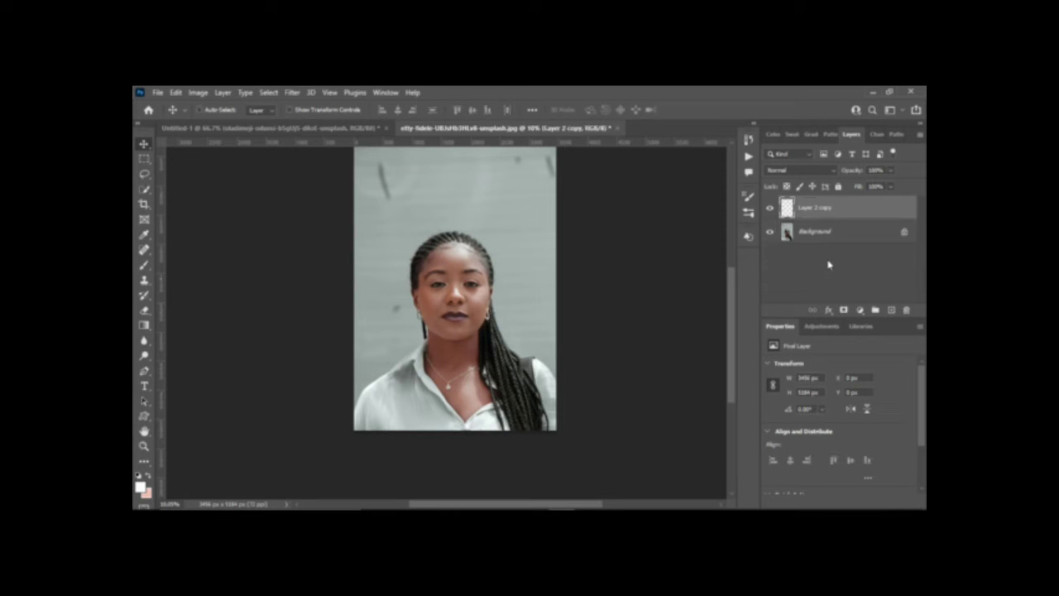
pyautogui.click(769, 208)
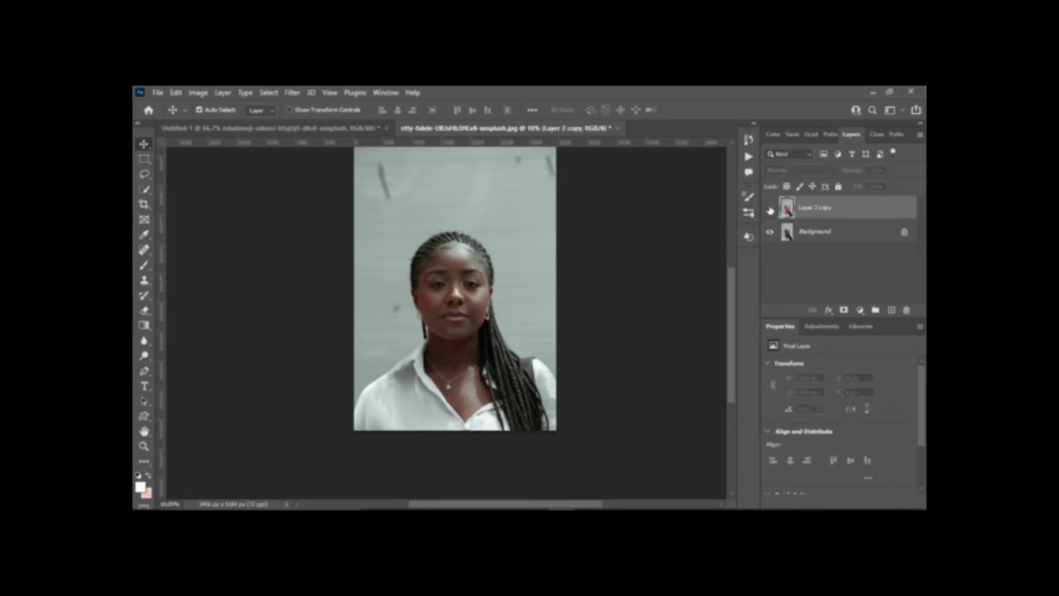
pyautogui.click(769, 208)
pyautogui.click(769, 208)
pyautogui.click(769, 208)
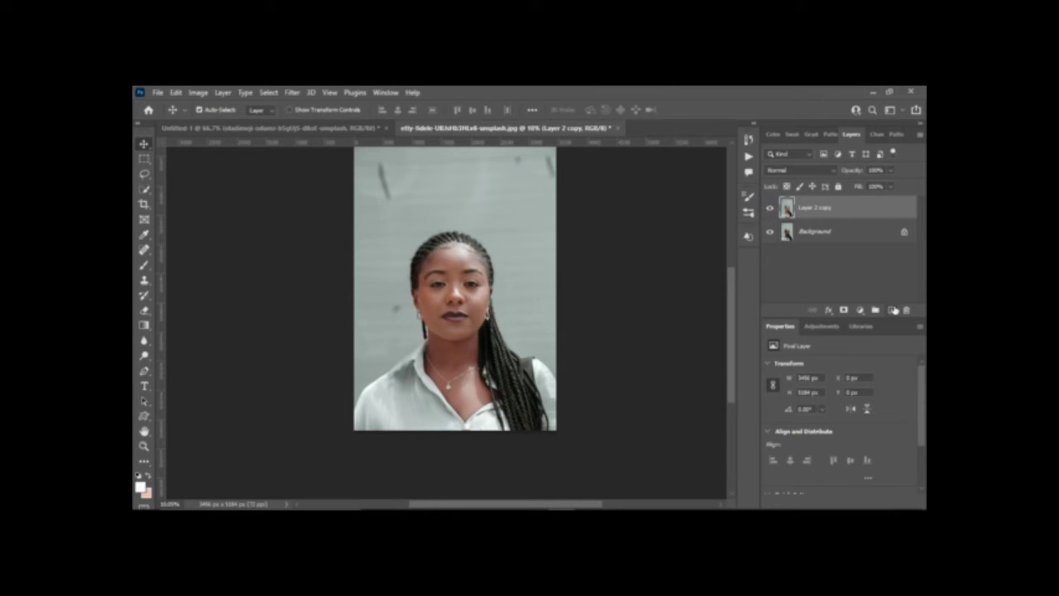
# Add an empty Layer 1 on top and set the Brush foreground colour to bright red.
pyautogui.click(892, 310)
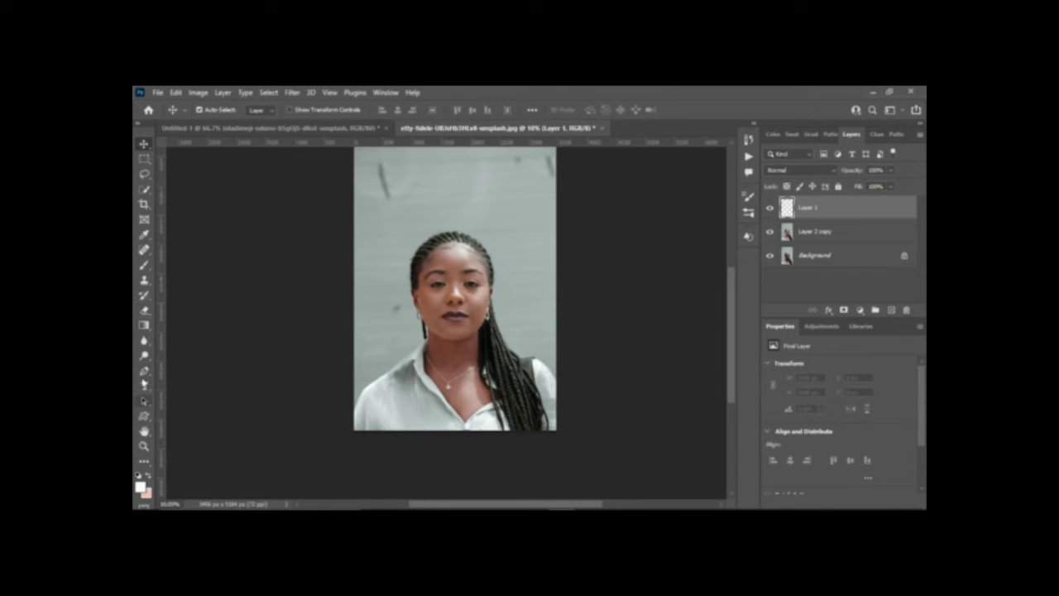
pyautogui.click(144, 265)
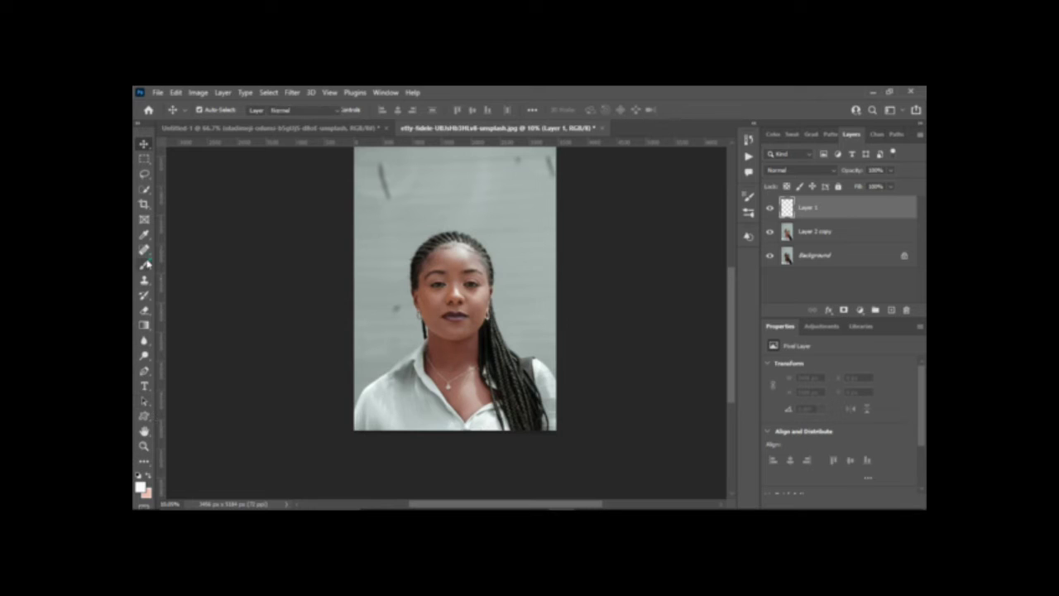
pyautogui.click(140, 487)
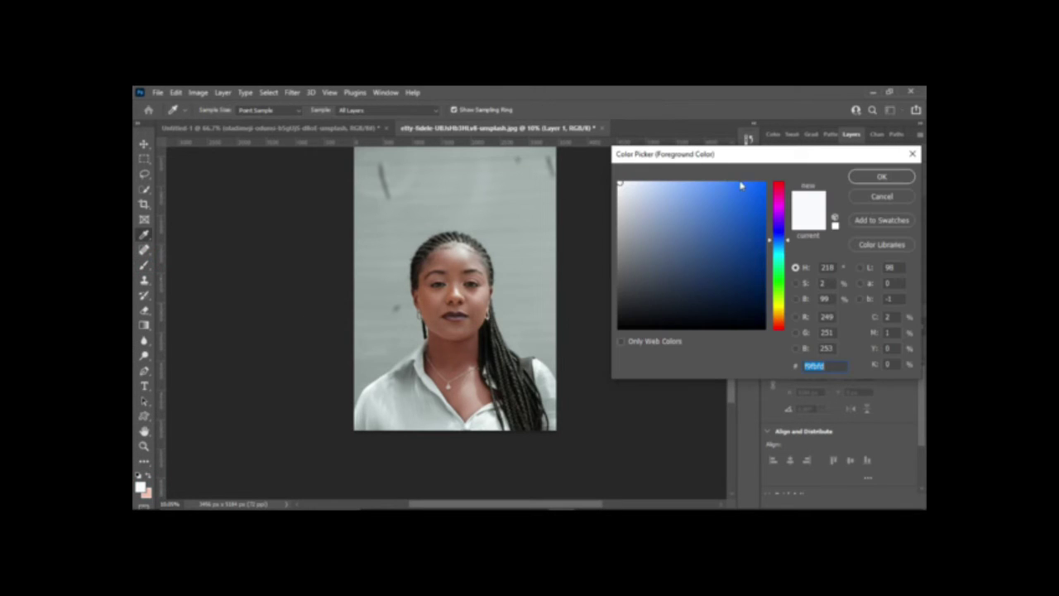
pyautogui.click(780, 204)
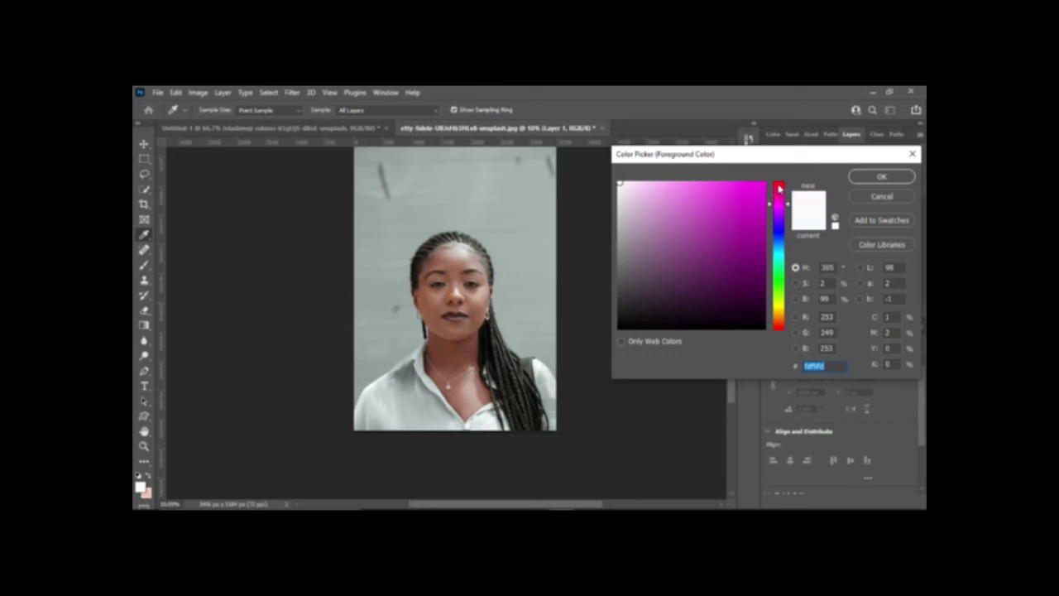
pyautogui.click(779, 183)
pyautogui.click(762, 182)
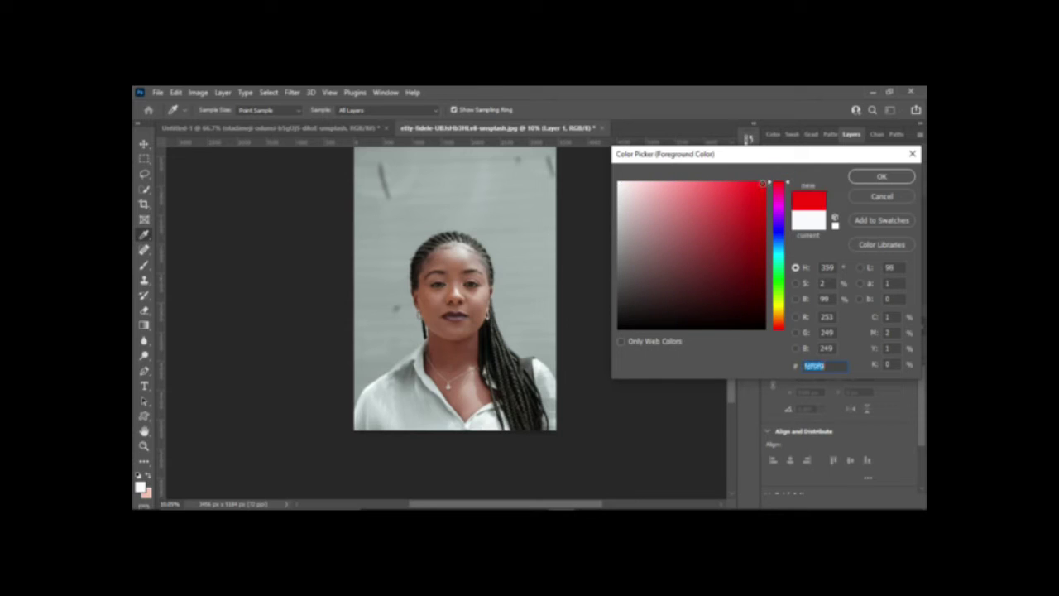
pyautogui.click(878, 177)
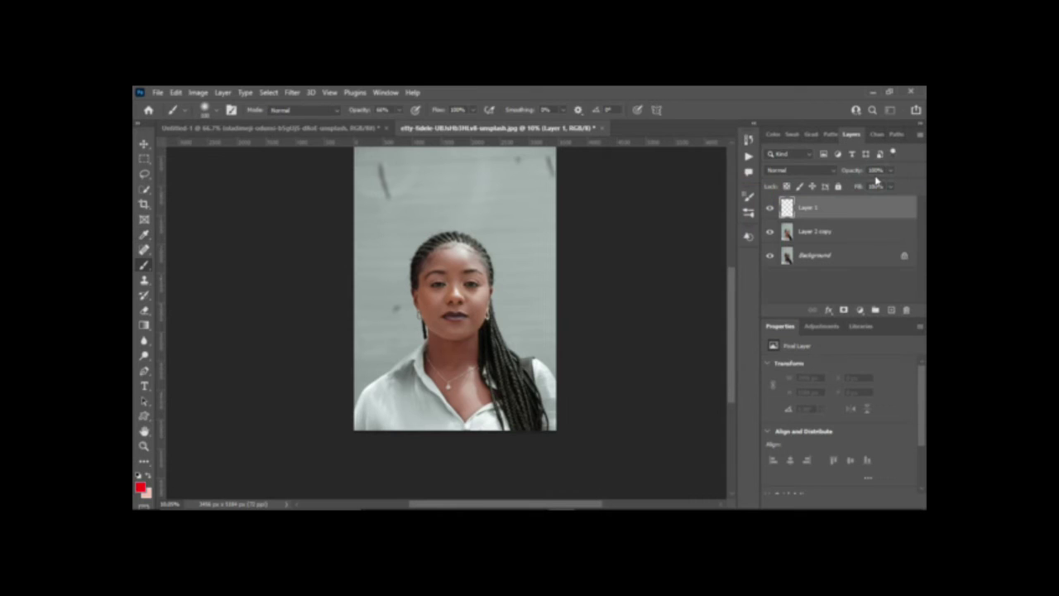
# Zoom to the lips and paint both lips solid red at 100% brush opacity on Layer 1.
pyautogui.scroll(1, 460, 313)
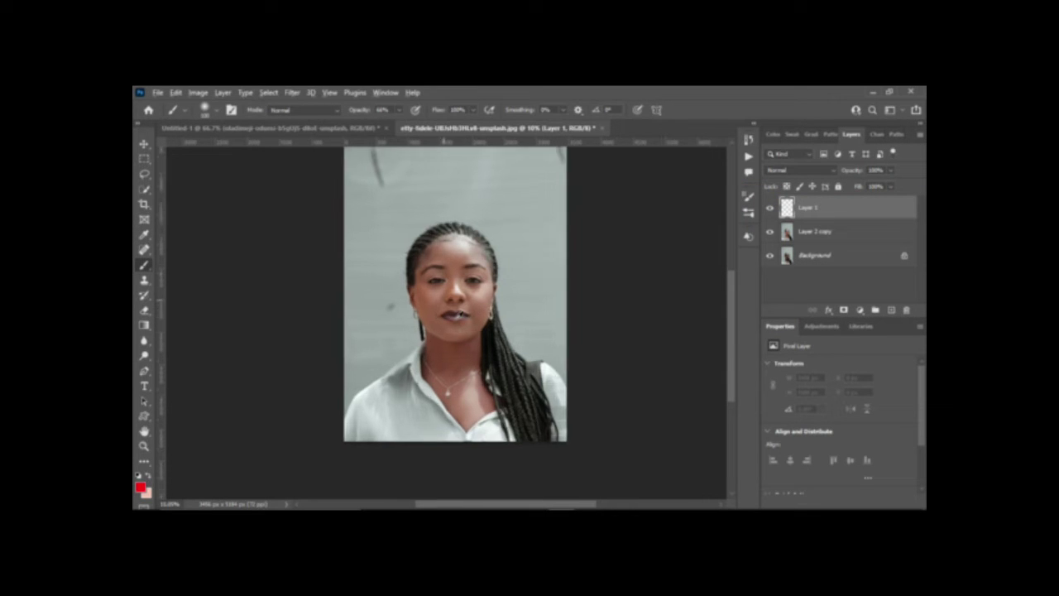
pyautogui.scroll(3, 460, 312)
pyautogui.scroll(2, 460, 313)
pyautogui.scroll(1, 460, 313)
pyautogui.scroll(1, 460, 312)
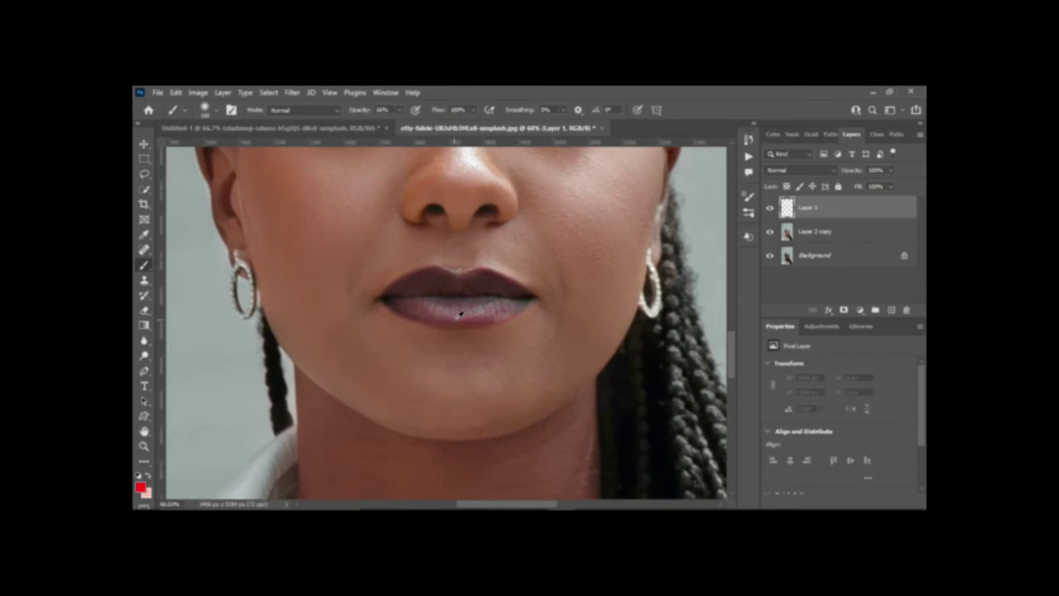
pyautogui.scroll(1, 460, 313)
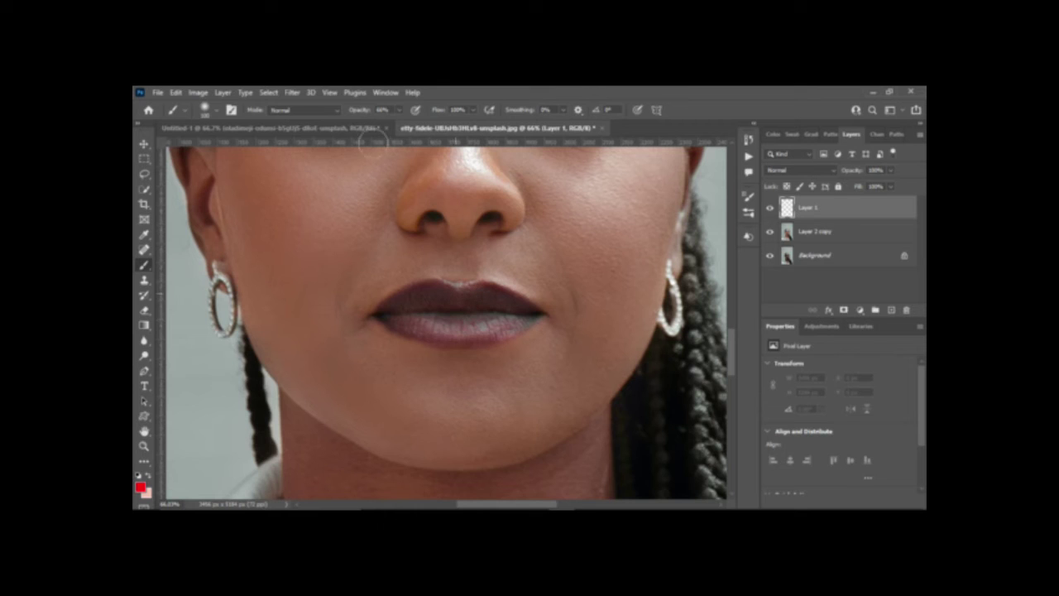
pyautogui.click(400, 109)
pyautogui.moveTo(396, 124); pyautogui.dragTo(417, 123)
pyautogui.moveTo(449, 296)
pyautogui.mouseDown()
pyautogui.moveTo(378, 308)
pyautogui.moveTo(463, 331)
pyautogui.moveTo(539, 314)
pyautogui.moveTo(492, 331)
pyautogui.moveTo(386, 311)
pyautogui.moveTo(494, 293)
pyautogui.moveTo(526, 309)
pyautogui.moveTo(390, 303)
pyautogui.moveTo(537, 311)
pyautogui.moveTo(439, 307)
pyautogui.moveTo(479, 295)
pyautogui.moveTo(368, 311)
pyautogui.moveTo(488, 294)
pyautogui.moveTo(473, 280)
pyautogui.mouseUp()
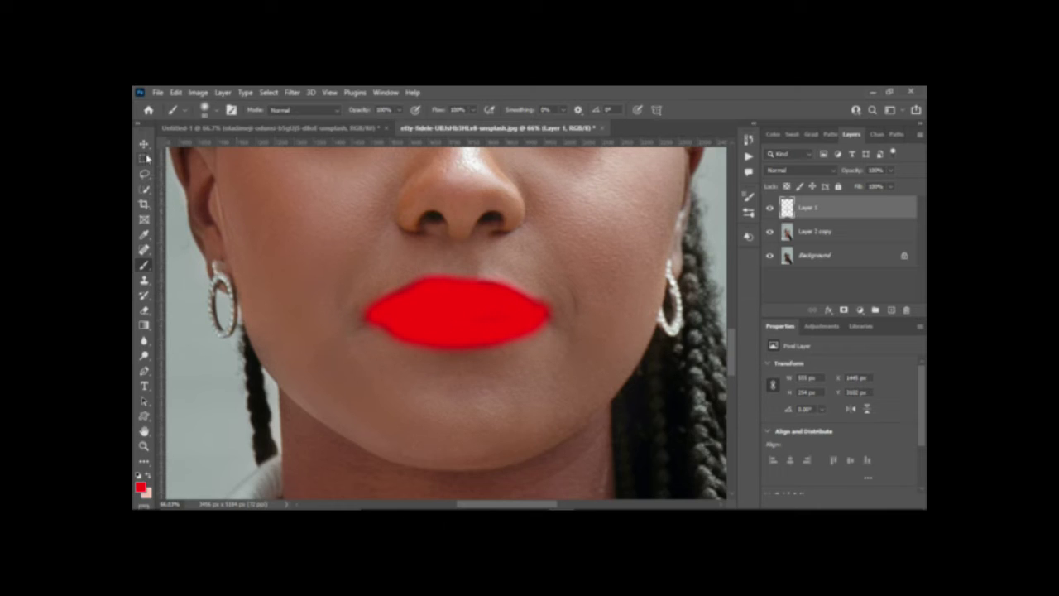
pyautogui.click(145, 145)
# Set the lipstick Layer 1 to Soft Light blend mode at 54% opacity.
pyautogui.click(834, 169)
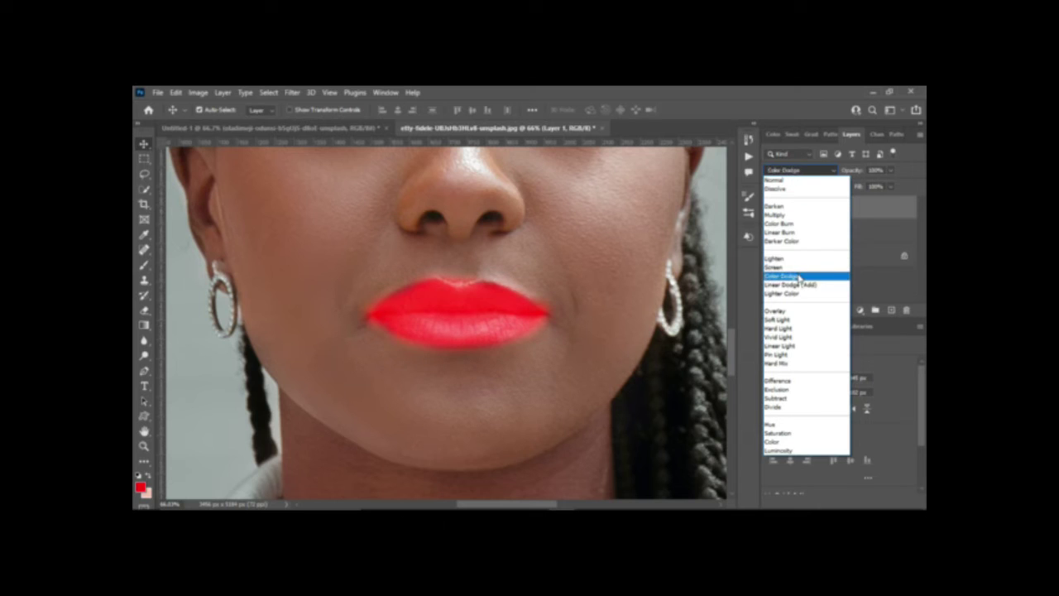
pyautogui.click(790, 320)
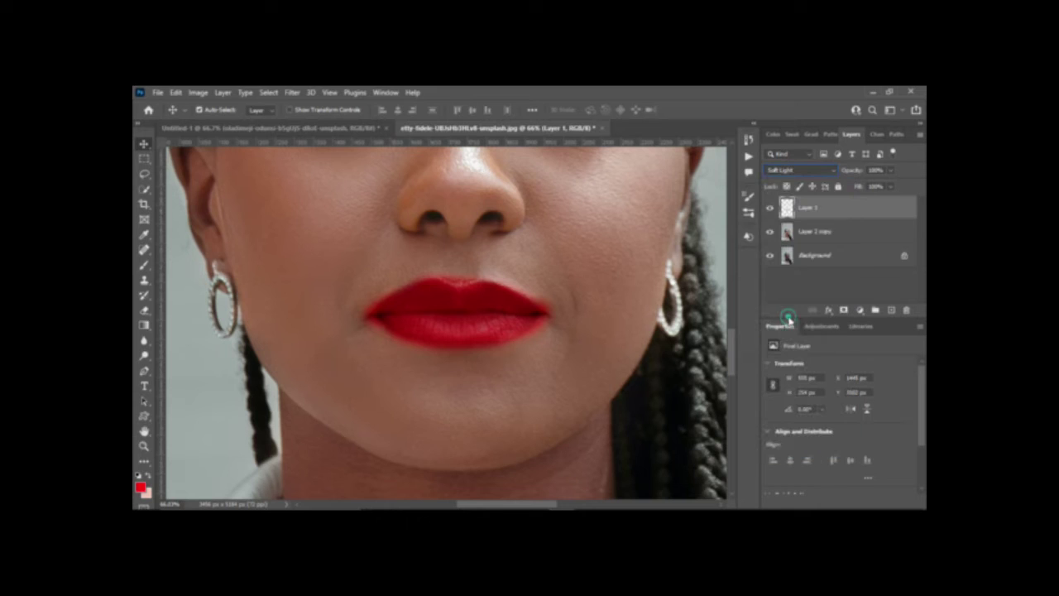
pyautogui.click(894, 171)
pyautogui.moveTo(894, 185); pyautogui.dragTo(870, 190)
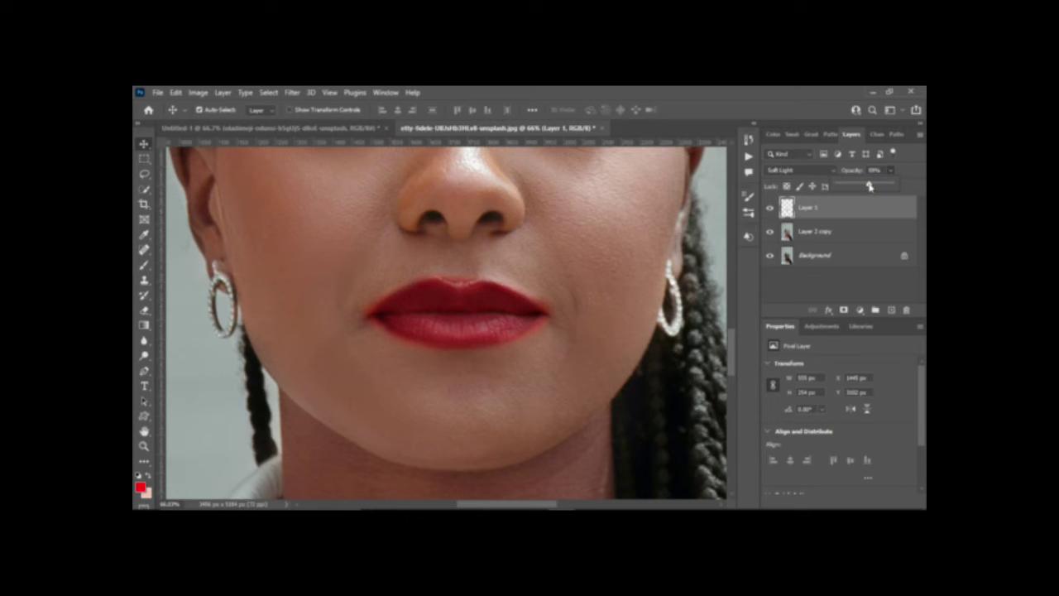
pyautogui.moveTo(869, 186)
pyautogui.mouseDown()
pyautogui.moveTo(858, 187)
pyautogui.moveTo(867, 187)
pyautogui.mouseUp()
# Add a layer mask to Layer 1 and start masking with a smaller black brush.
pyautogui.click(843, 309)
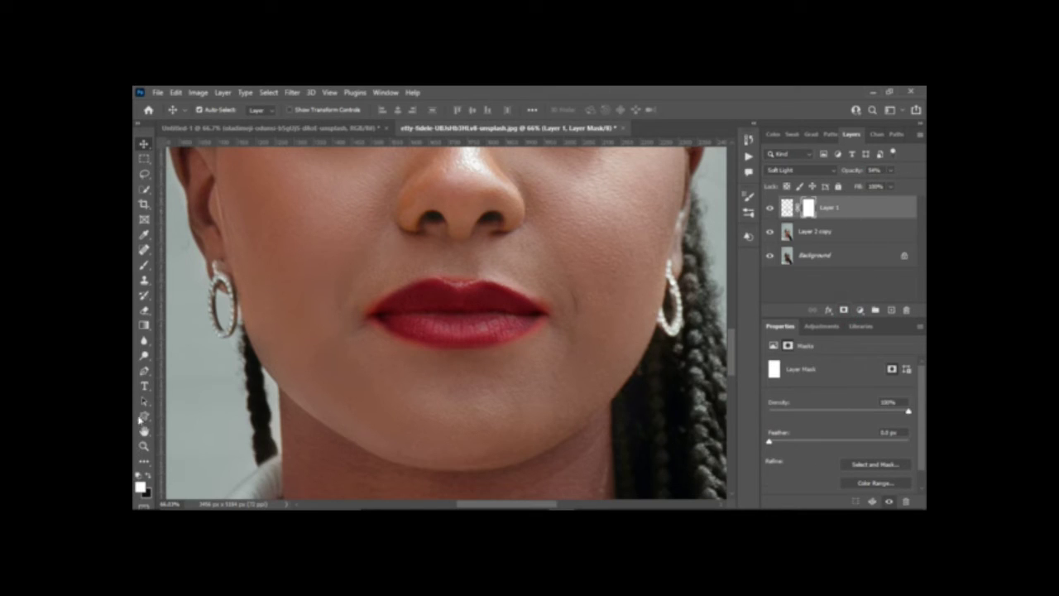
pyautogui.click(144, 265)
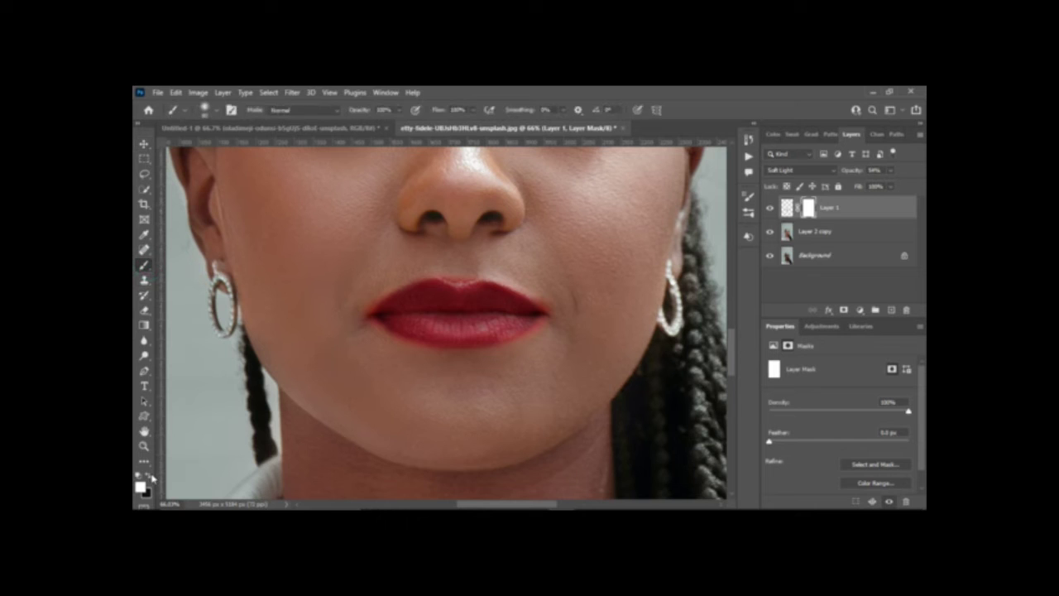
pyautogui.click(152, 475)
pyautogui.scroll(3, 525, 354)
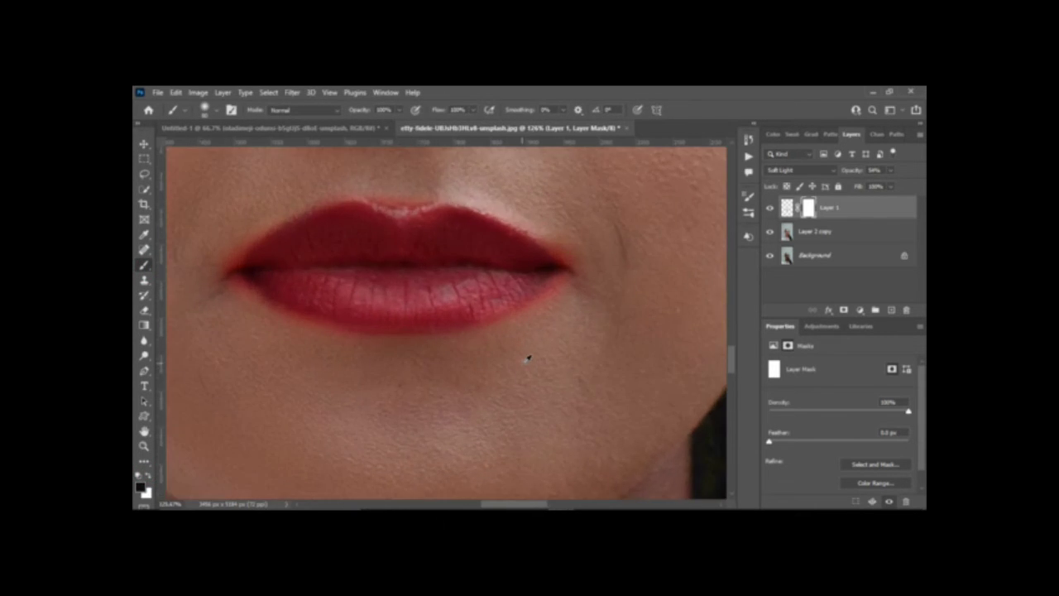
pyautogui.press('[')
pyautogui.press('[')
pyautogui.press('[')
pyautogui.moveTo(568, 278); pyautogui.dragTo(546, 285)
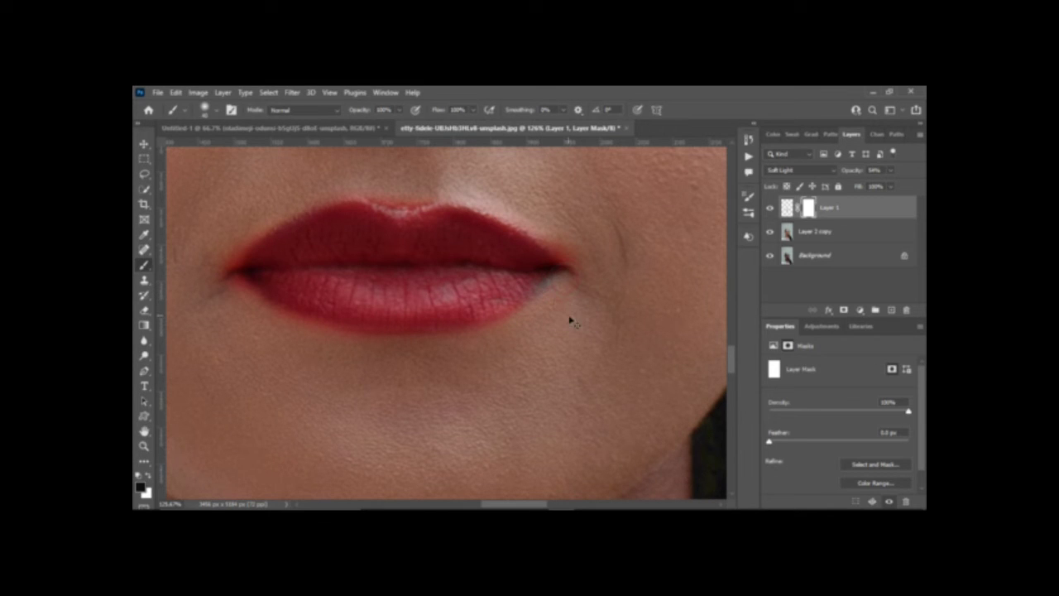
pyautogui.hotkey('ctrl', 'z')
# Mask out stray red at both lip corners and along the lower and upper lip edges.
pyautogui.moveTo(560, 281); pyautogui.dragTo(532, 324)
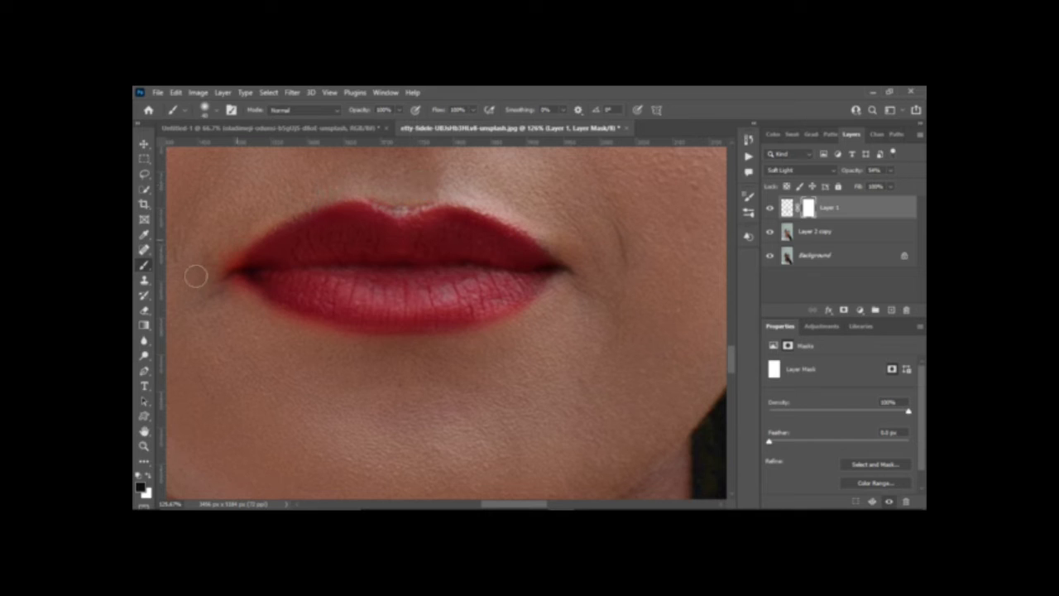
pyautogui.click(234, 288)
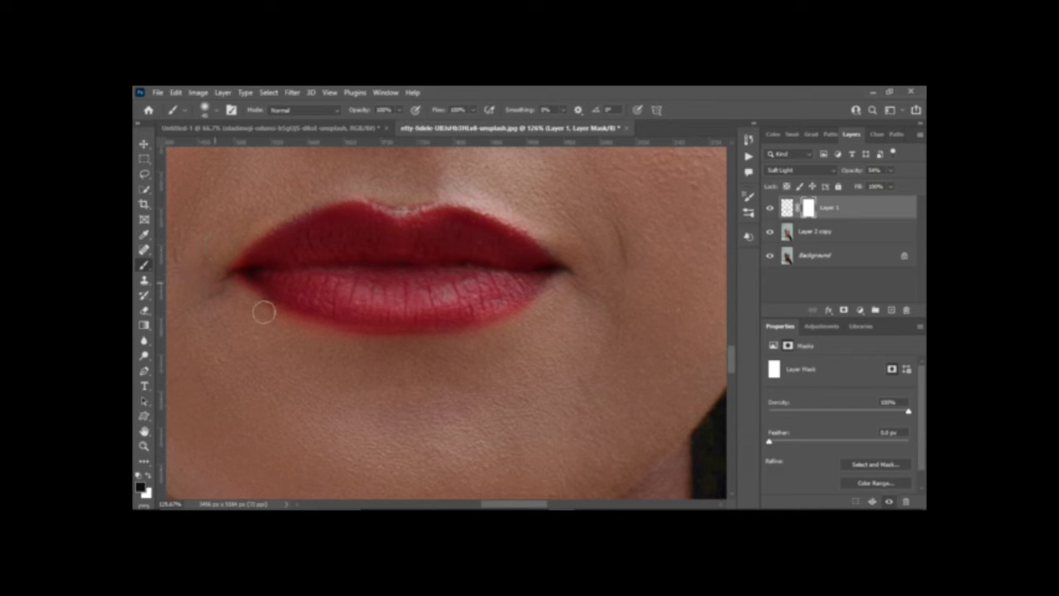
pyautogui.click(318, 334)
pyautogui.click(483, 331)
pyautogui.click(549, 296)
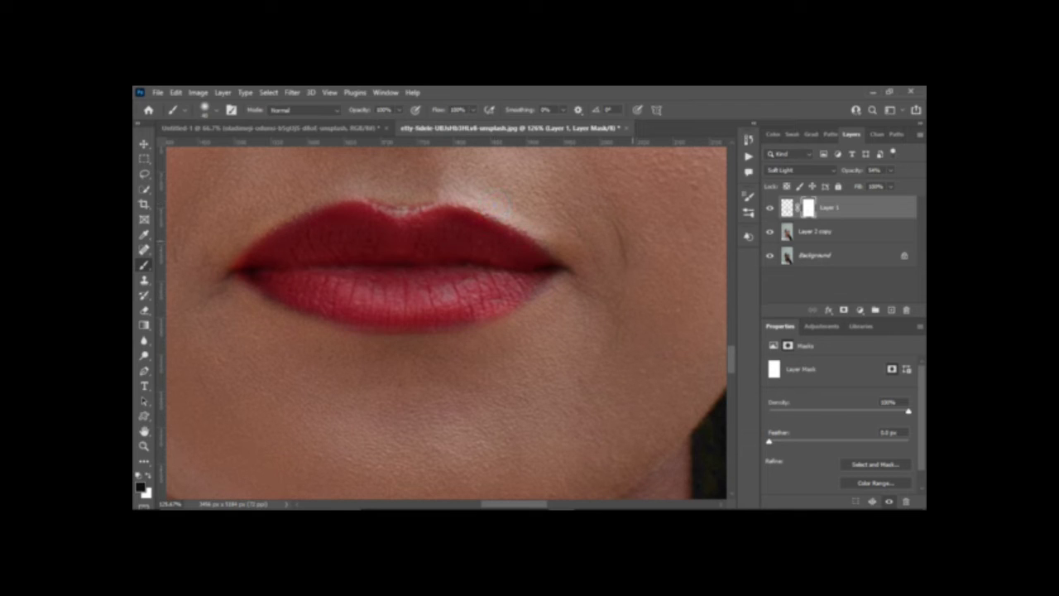
pyautogui.click(556, 226)
# Zoom out and merge Layer 1 with Layer 2 copy into a single Layer 1.
pyautogui.scroll(-2, 323, 320)
pyautogui.scroll(-2, 323, 321)
pyautogui.scroll(-1, 325, 318)
pyautogui.scroll(-1, 327, 317)
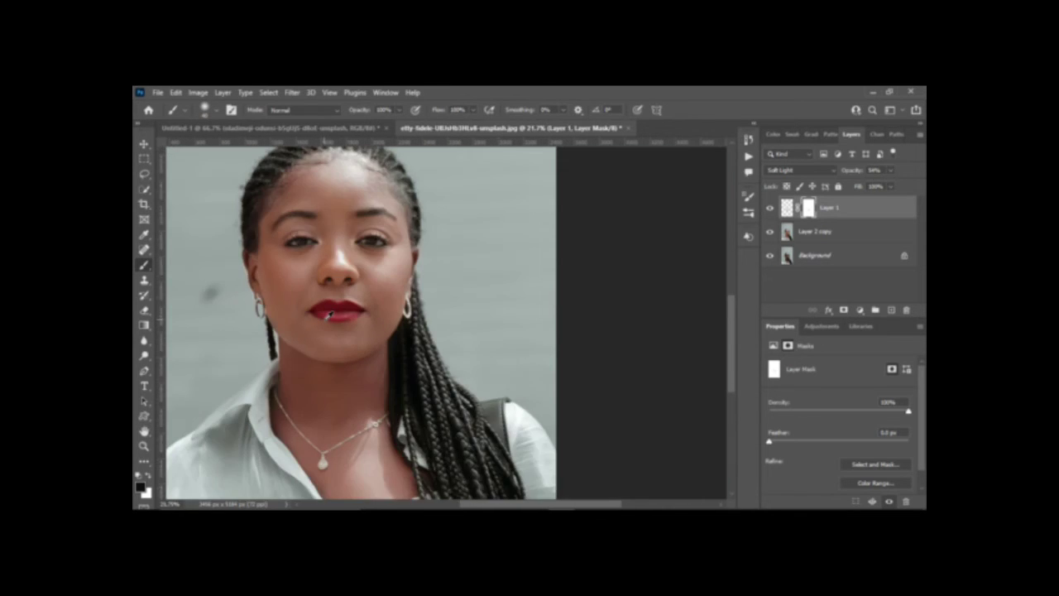
pyautogui.scroll(-1, 329, 315)
pyautogui.scroll(-1, 329, 315)
pyautogui.hscroll(-2, 326, 325)
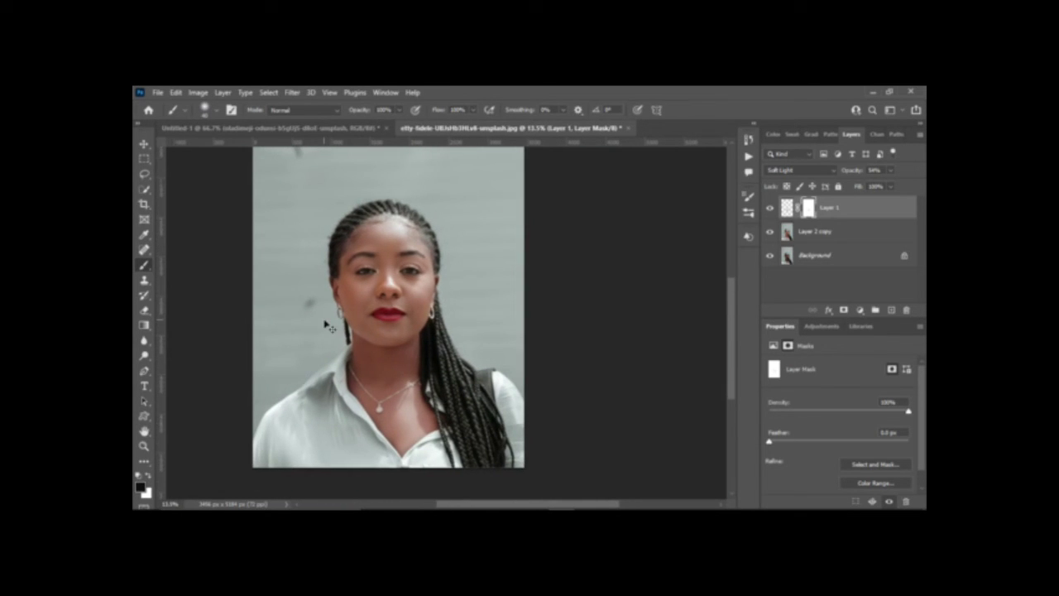
pyautogui.click(144, 144)
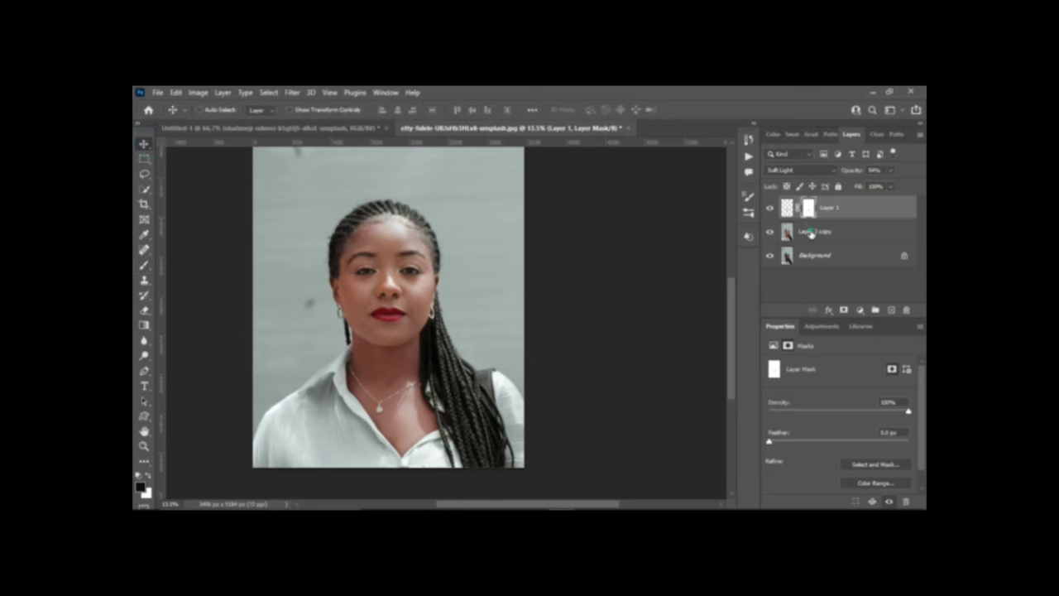
pyautogui.click(810, 233)
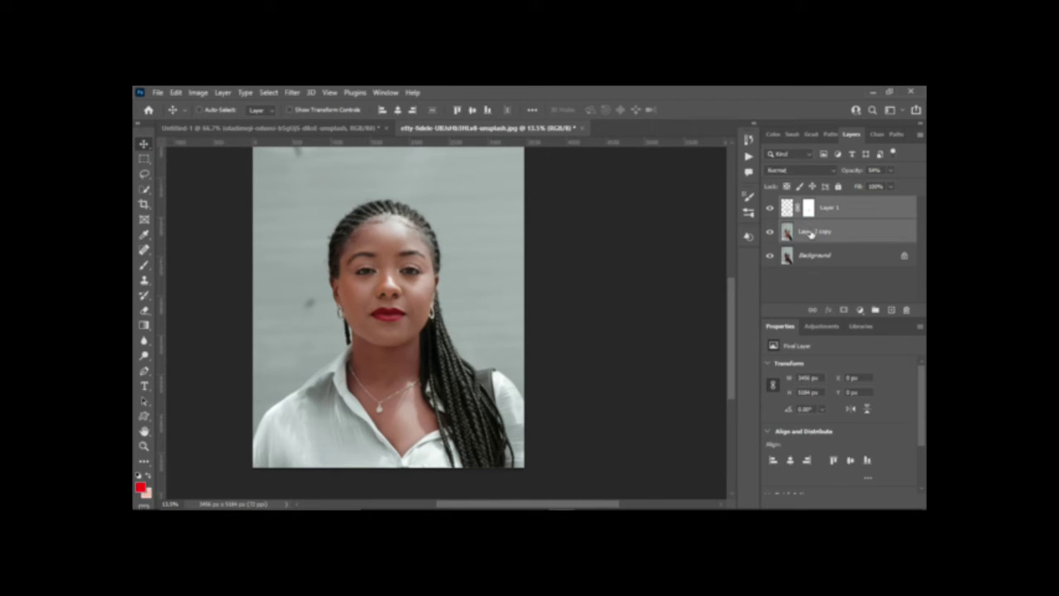
pyautogui.hotkey('ctrl', 'e')
# Toggle the merged Layer 1 off and on to compare it with the original portrait.
pyautogui.click(770, 208)
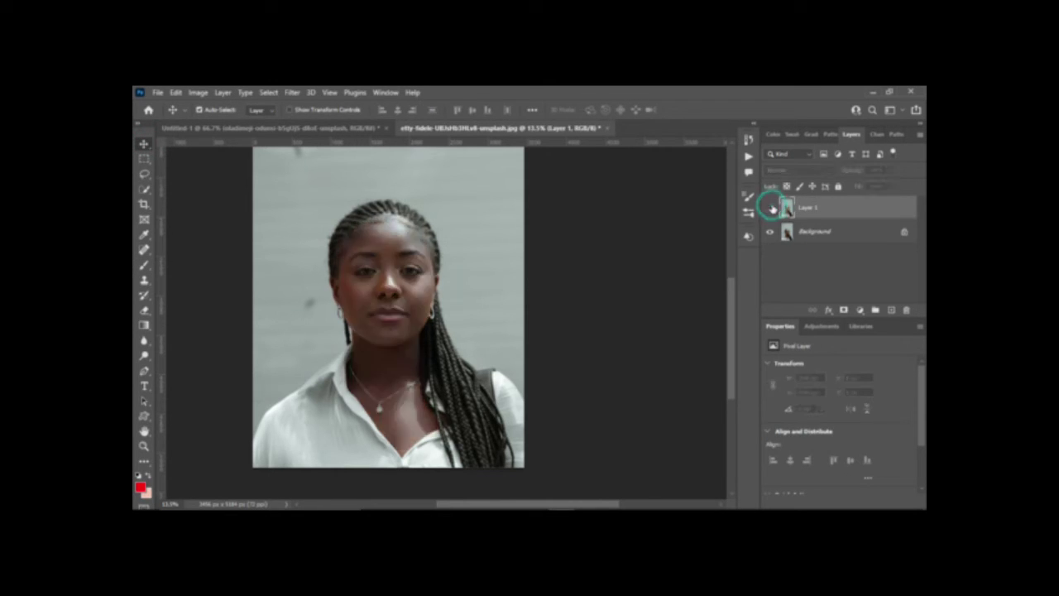
pyautogui.click(770, 208)
pyautogui.click(771, 208)
pyautogui.click(770, 209)
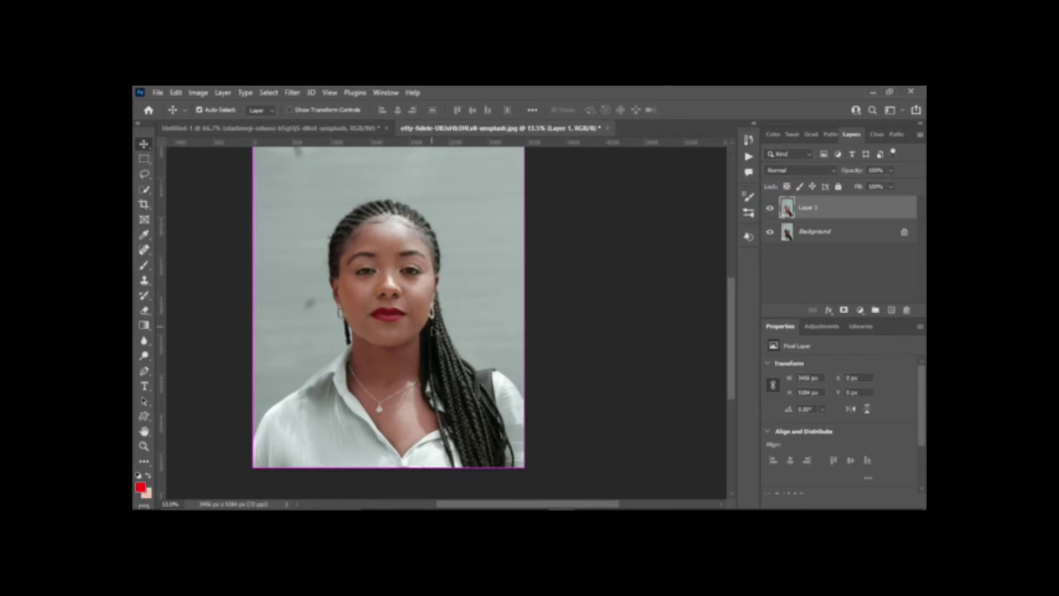
pyautogui.hscroll(-3, 416, 306)
pyautogui.scroll(1, 487, 357)
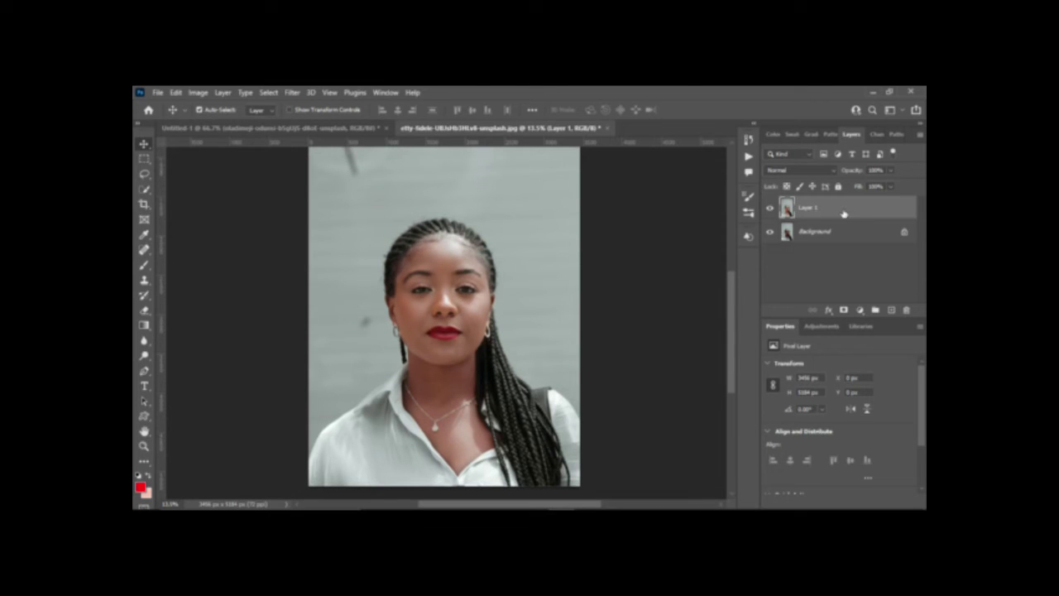
pyautogui.rightClick(844, 212)
pyautogui.click(753, 262)
pyautogui.click(291, 92)
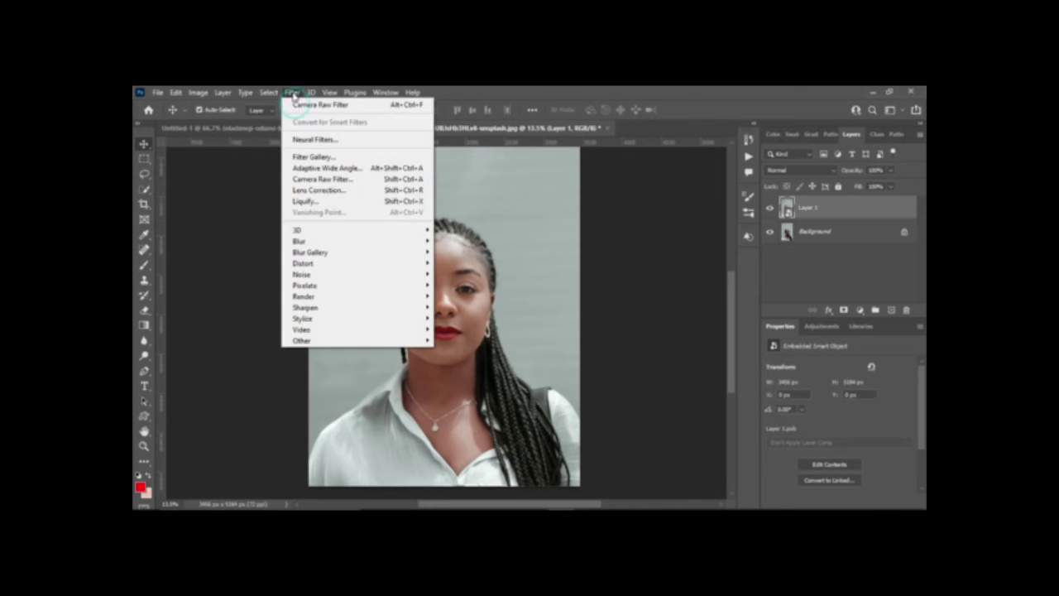
pyautogui.click(315, 177)
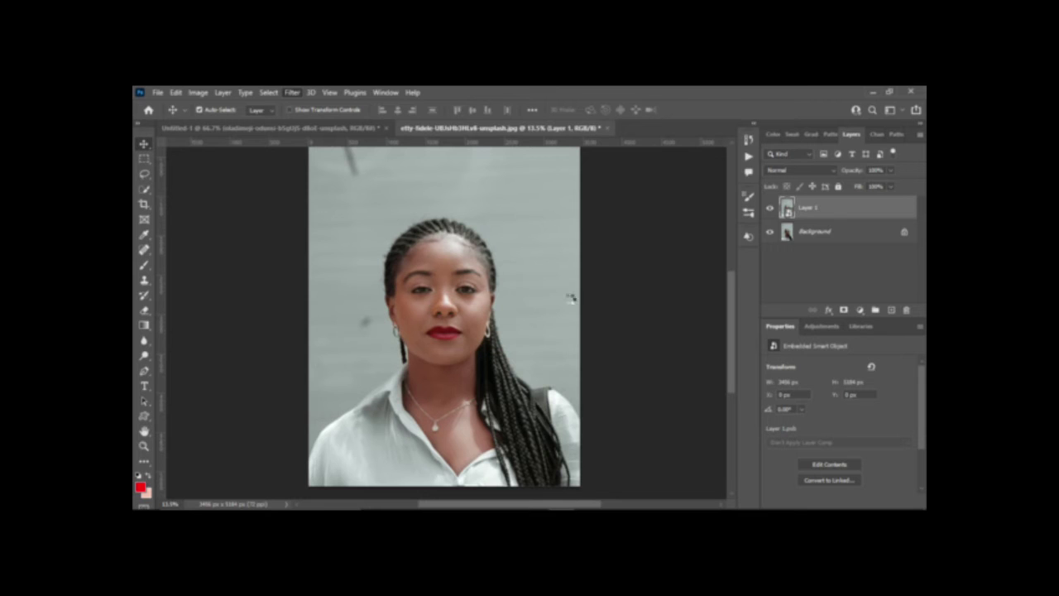
pyautogui.hotkey('ctrl', 'shift', 'a')
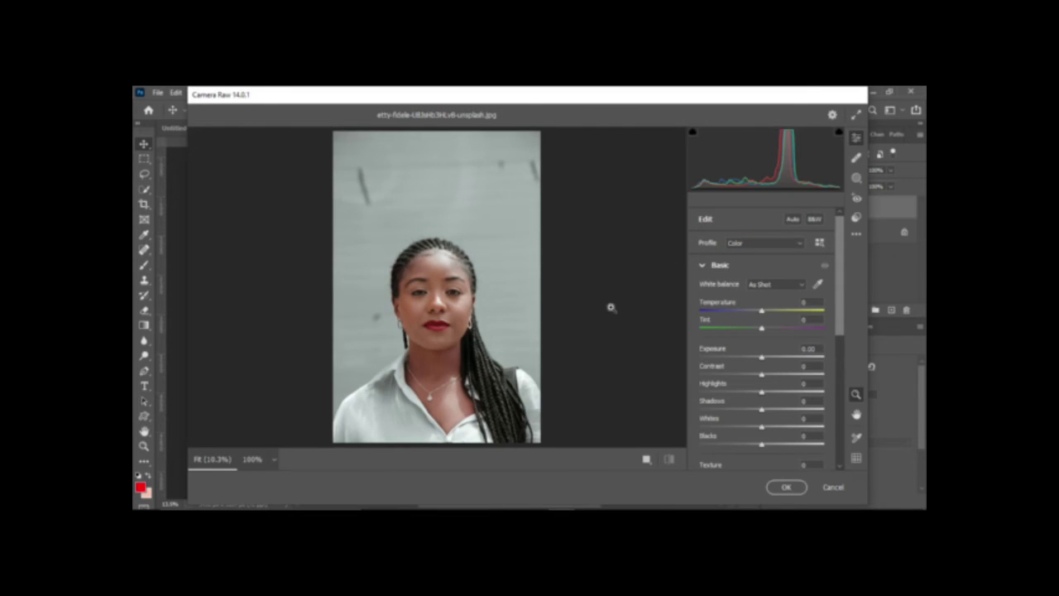
pyautogui.click(833, 487)
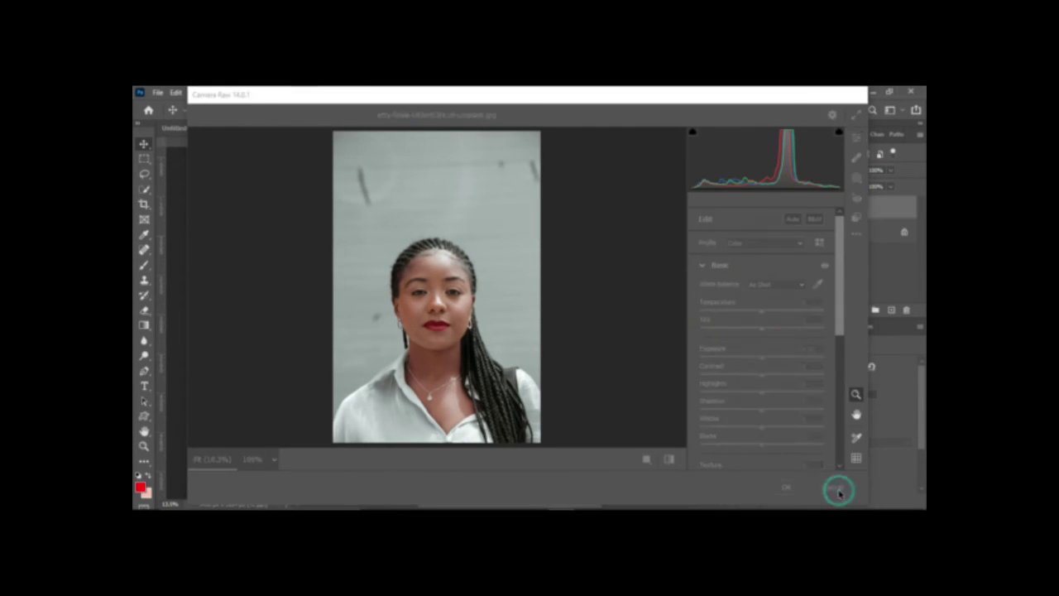
pyautogui.rightClick(837, 211)
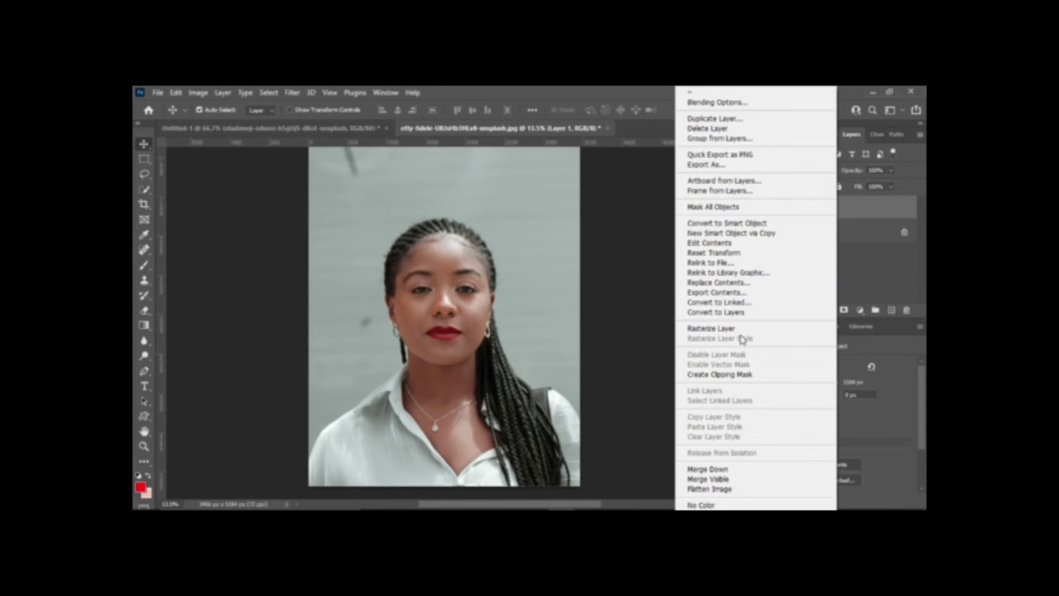
pyautogui.click(748, 330)
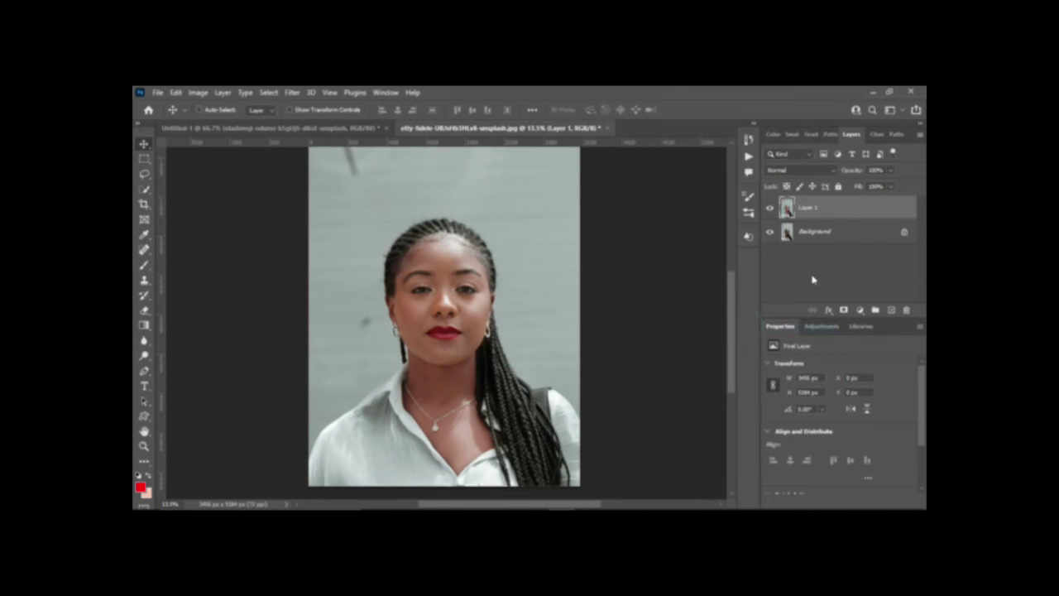
# Duplicate Layer 1 as Layer 1 copy, convert it for Smart Filters, and launch Camera Raw Filter.
pyautogui.hotkey('ctrl', 'j')
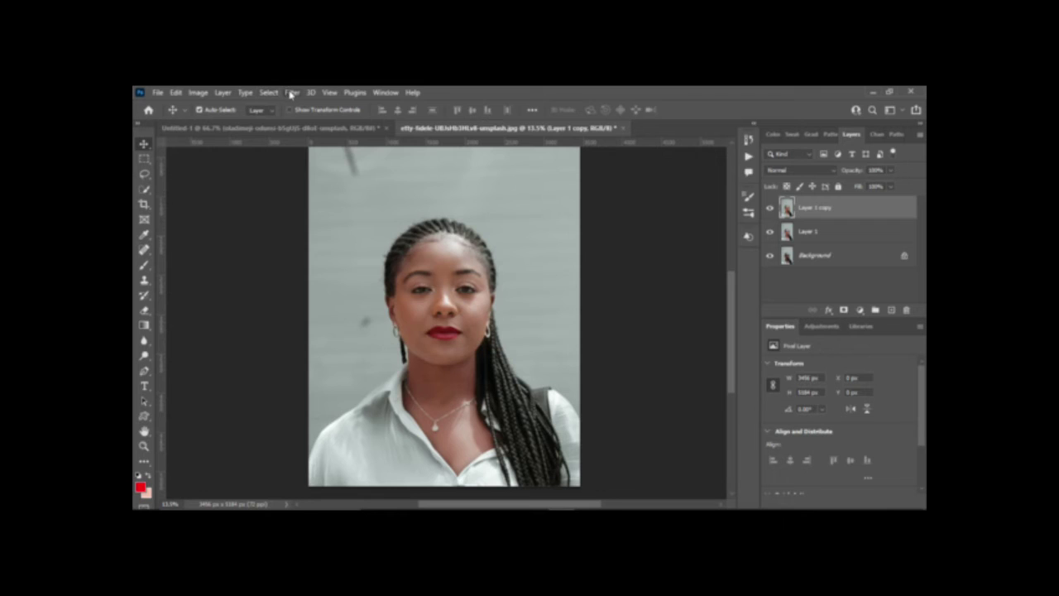
pyautogui.click(291, 93)
pyautogui.click(331, 122)
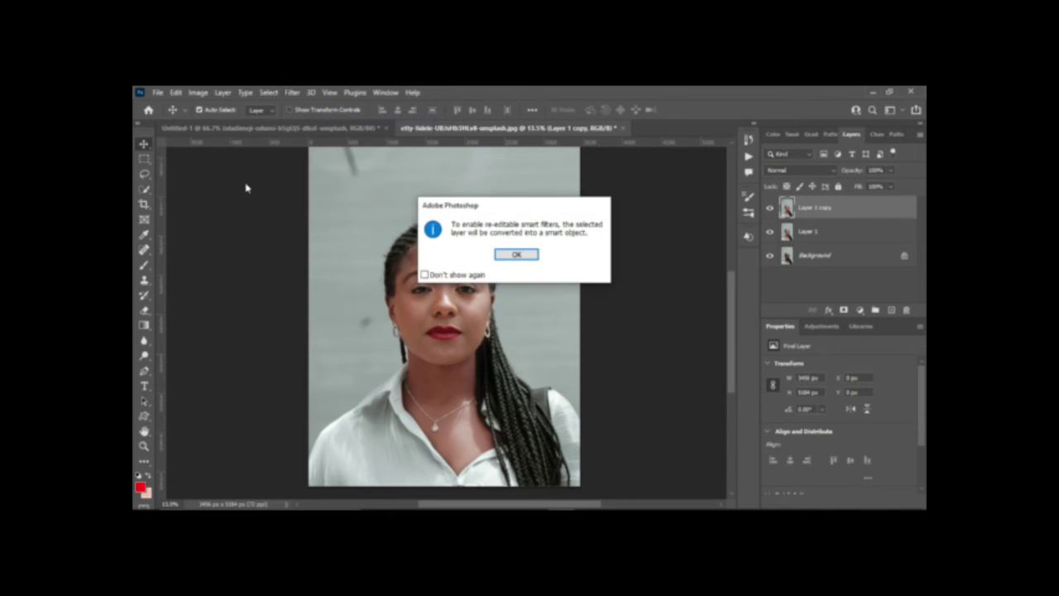
pyautogui.click(512, 253)
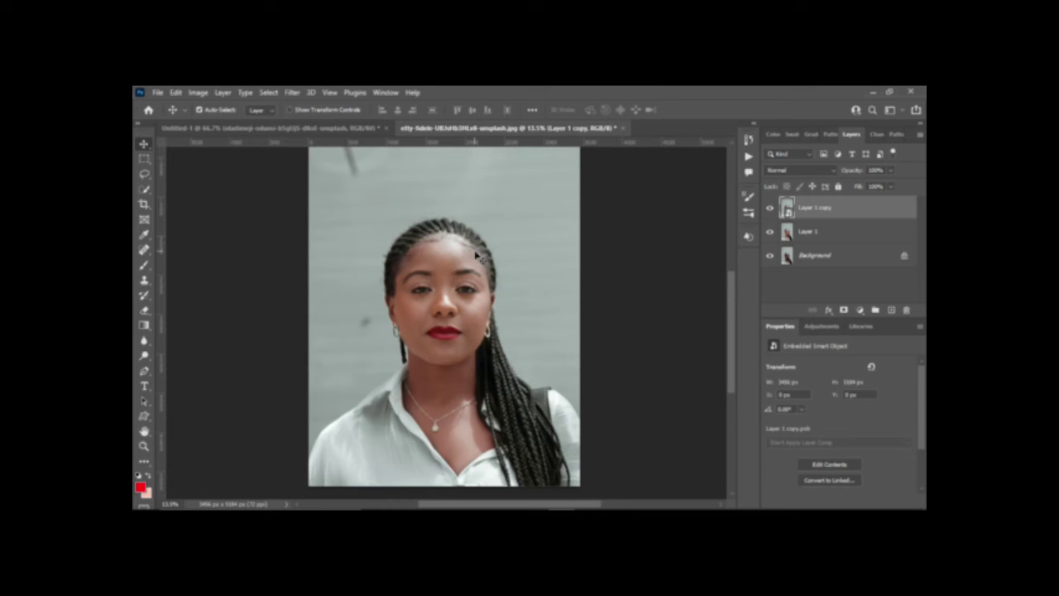
pyautogui.click(291, 93)
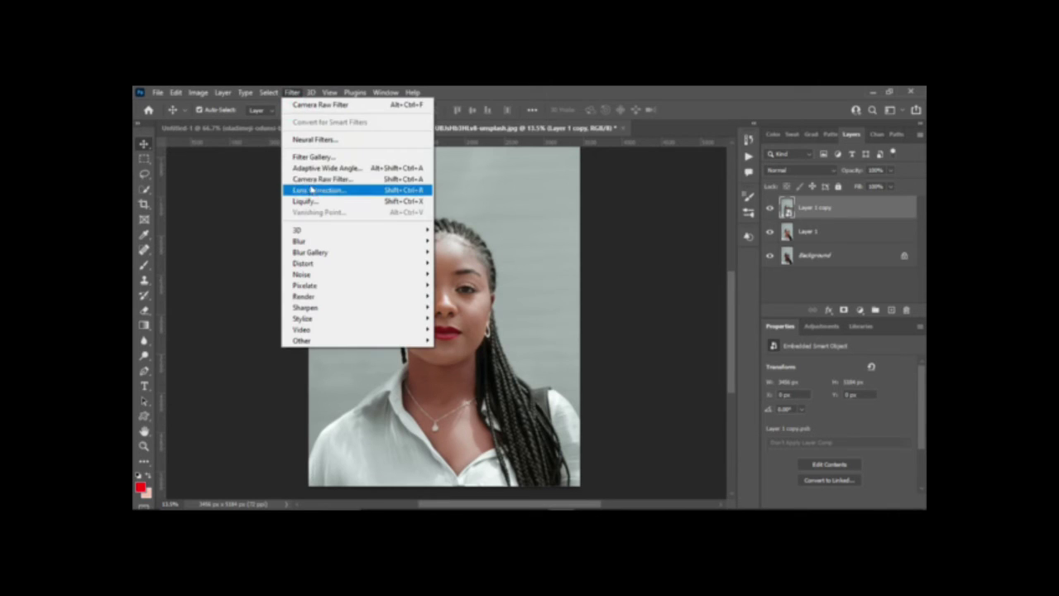
pyautogui.click(313, 177)
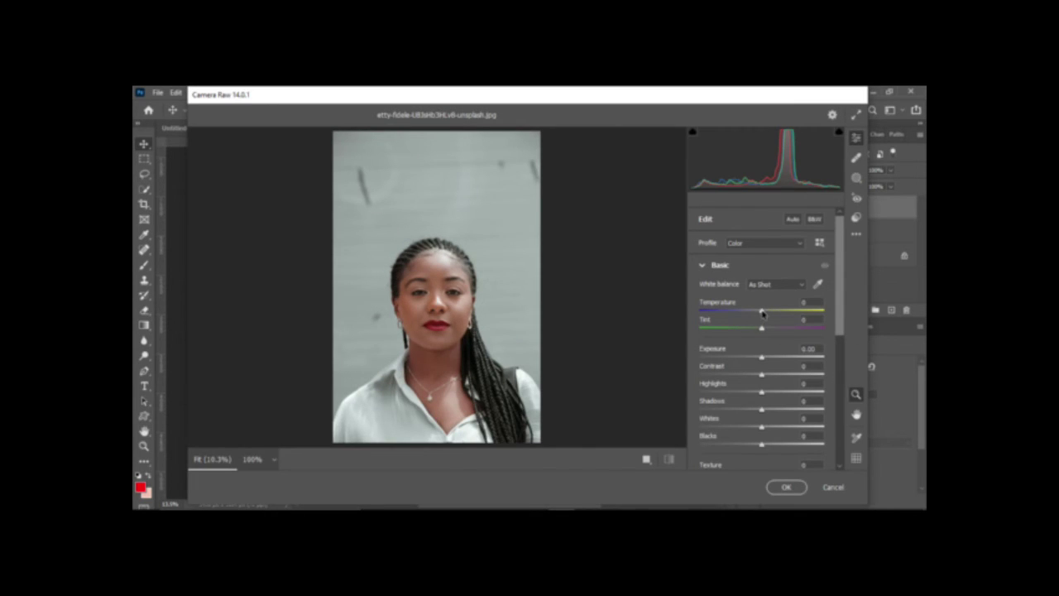
# In Camera Raw, warm Temperature to about +7, raise Exposure to +0.25, add slight Contrast.
pyautogui.click(763, 312)
pyautogui.moveTo(762, 312); pyautogui.dragTo(766, 313)
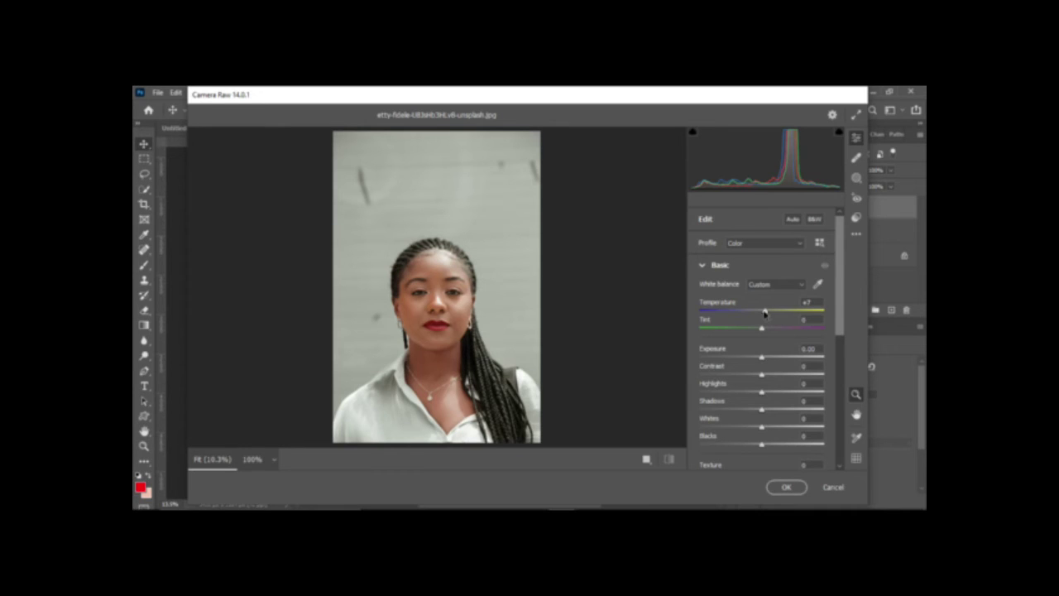
pyautogui.moveTo(765, 313); pyautogui.dragTo(766, 315)
pyautogui.moveTo(763, 360); pyautogui.dragTo(766, 360)
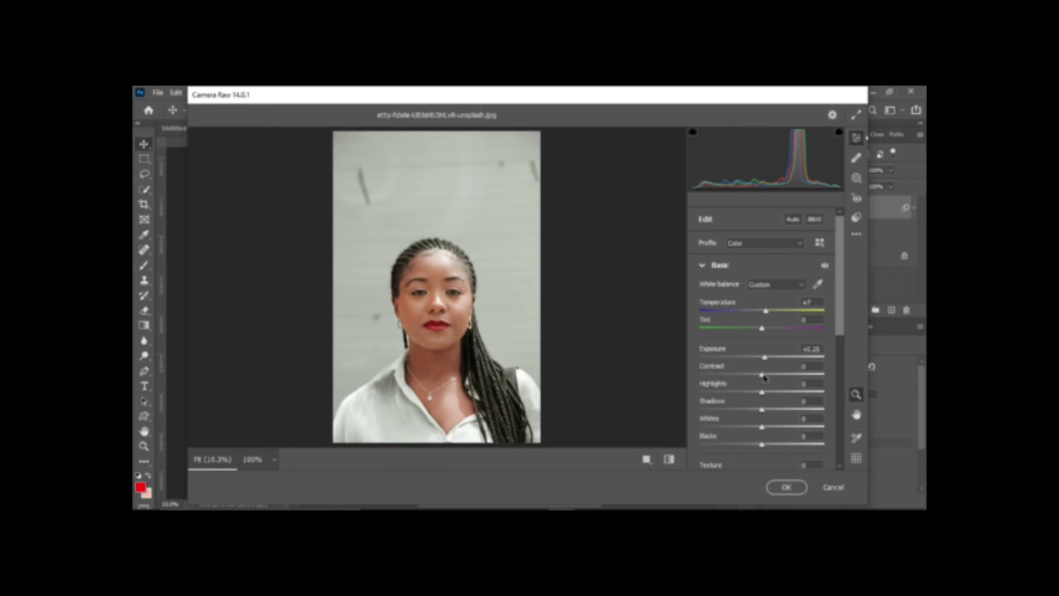
pyautogui.moveTo(762, 377); pyautogui.dragTo(764, 379)
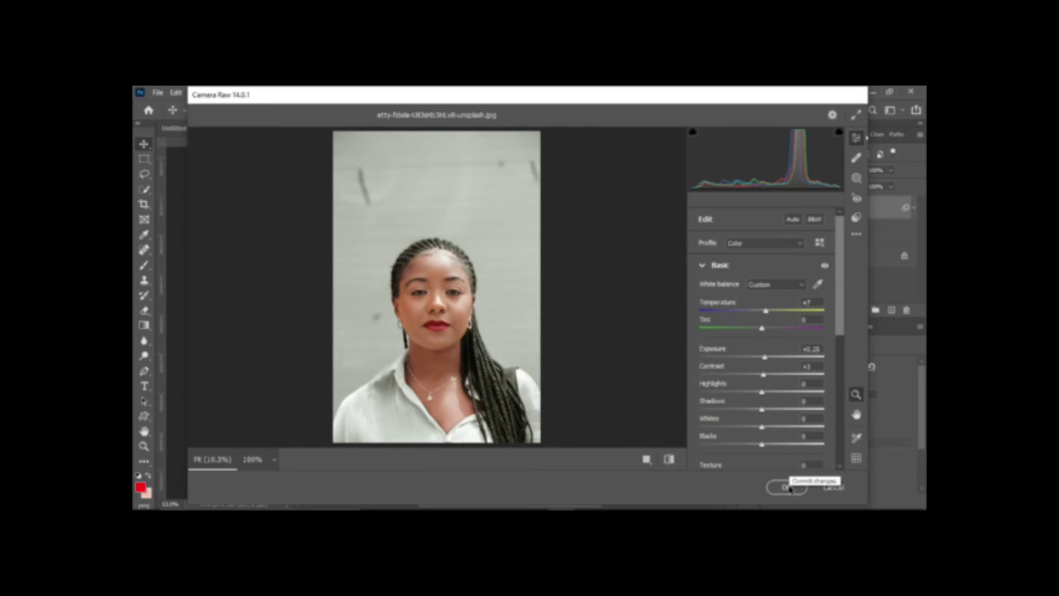
# Set Noise Reduction to 100 with its Detail at 0 and apply the filter.
pyautogui.scroll(-2, 768, 364)
pyautogui.scroll(-3, 768, 361)
pyautogui.scroll(-1, 768, 361)
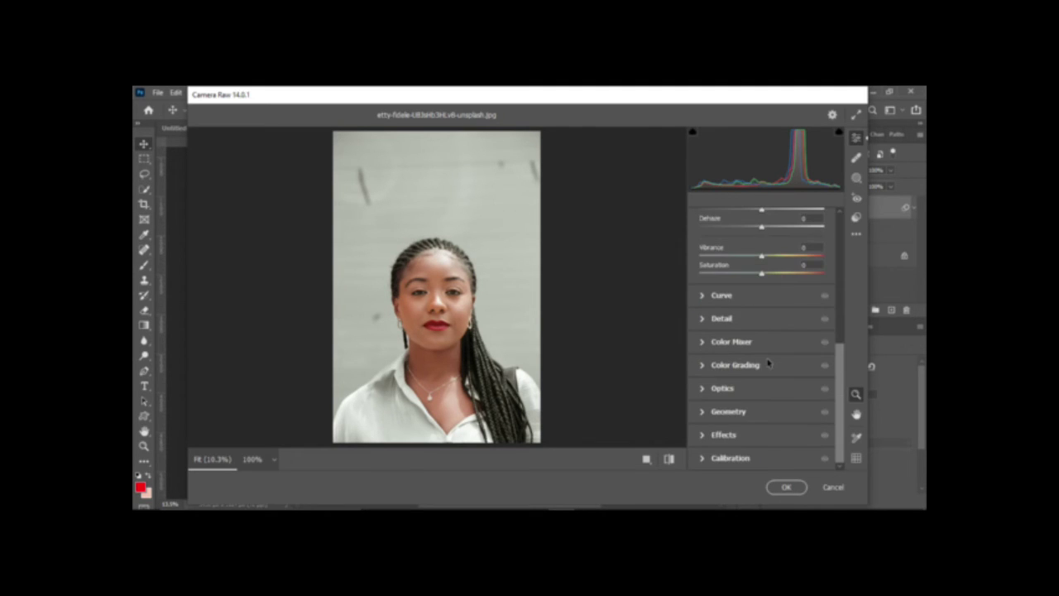
pyautogui.click(735, 318)
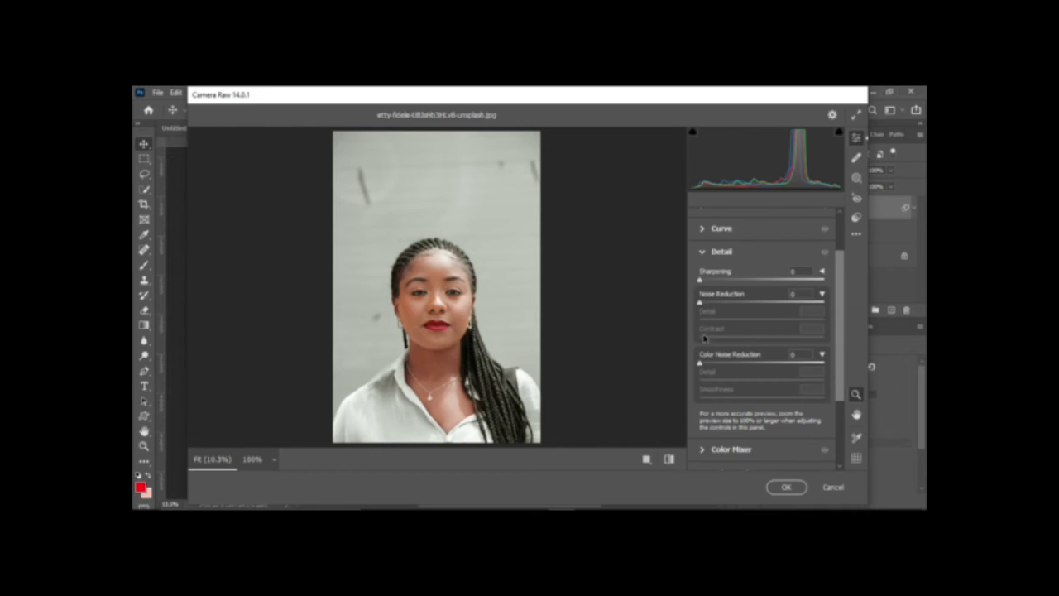
pyautogui.moveTo(699, 302); pyautogui.dragTo(786, 302)
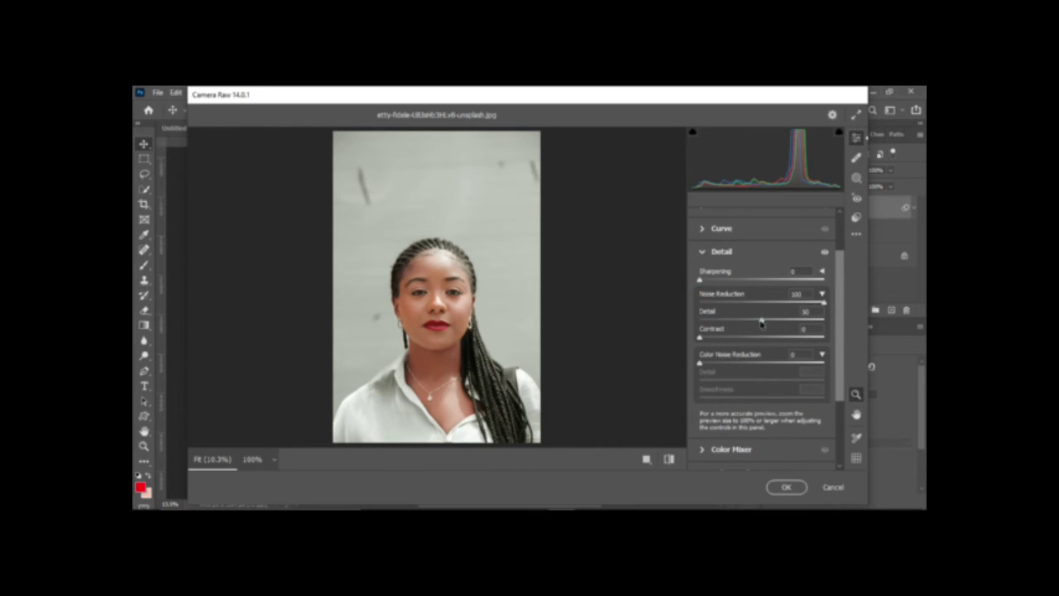
pyautogui.moveTo(761, 321); pyautogui.dragTo(689, 322)
pyautogui.click(787, 488)
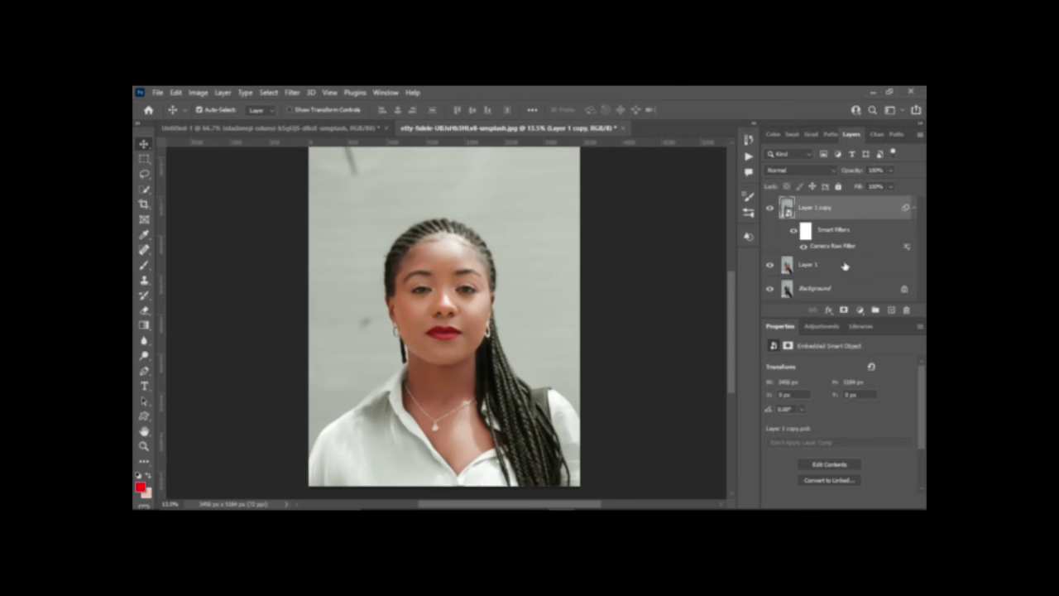
# Add an inverted black layer mask to Layer 1 copy; set a white brush at about 50% opacity.
pyautogui.click(842, 310)
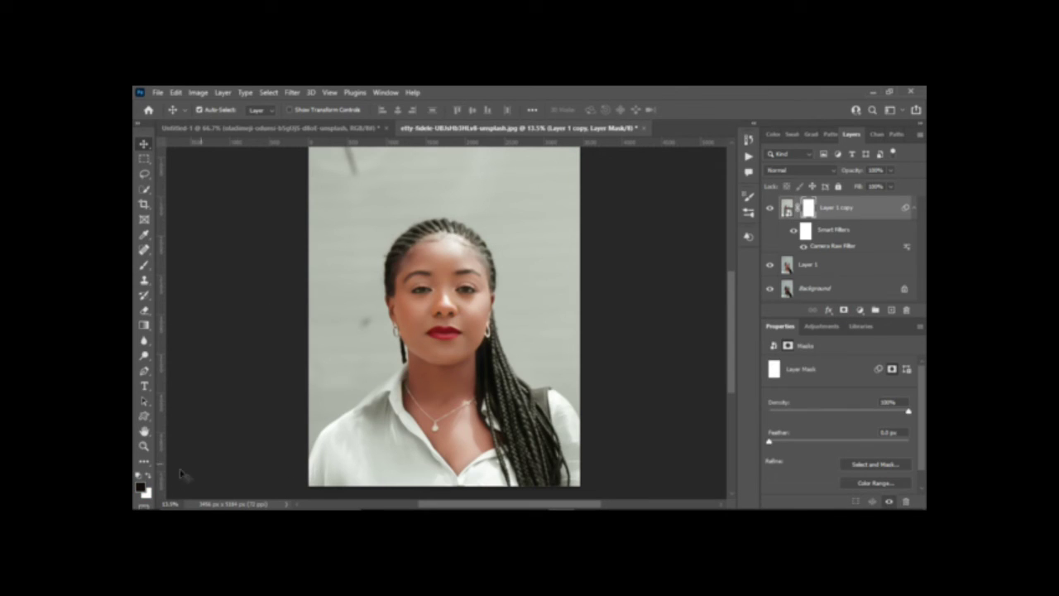
pyautogui.click(148, 475)
pyautogui.hotkey('ctrl', 'i')
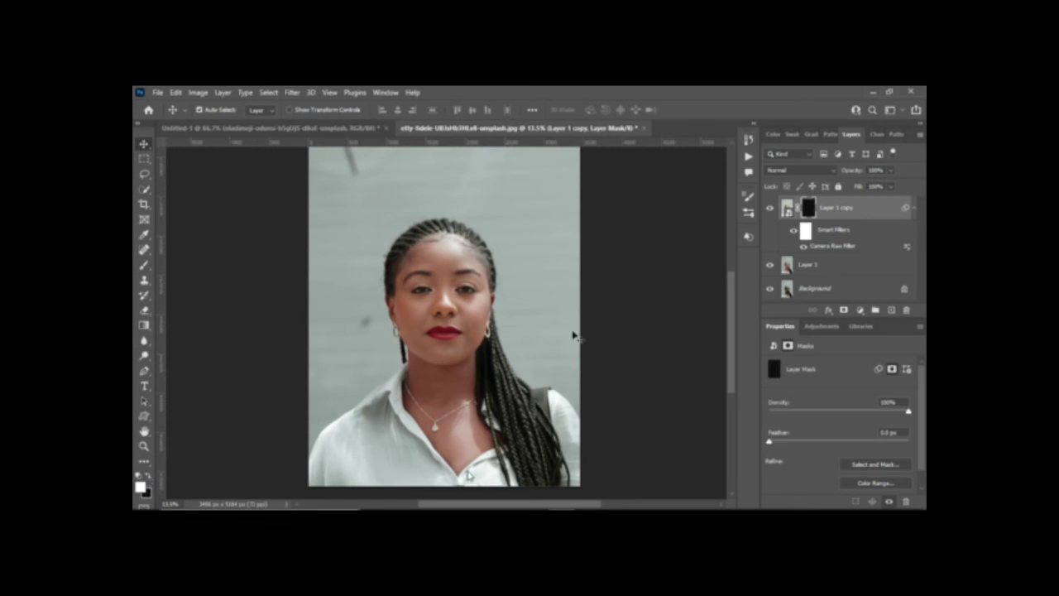
pyautogui.click(144, 267)
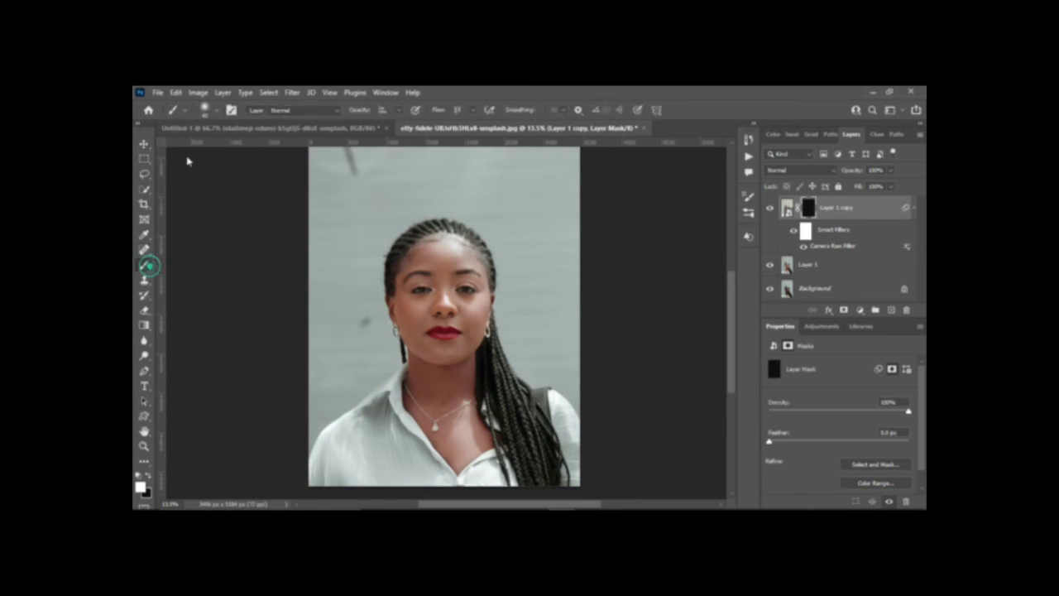
pyautogui.click(399, 111)
pyautogui.moveTo(400, 124); pyautogui.dragTo(376, 125)
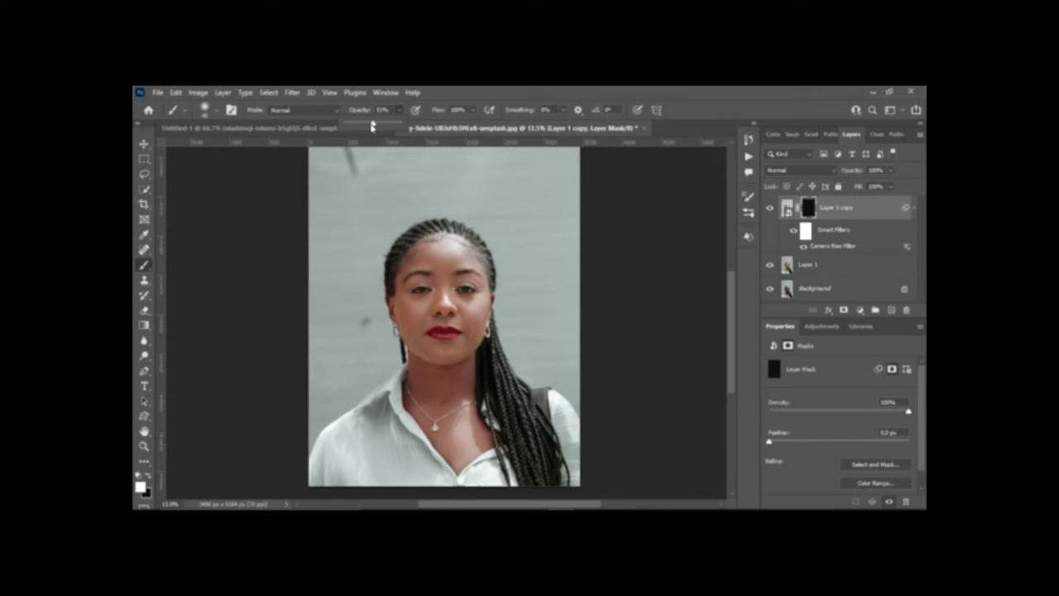
# Paint the smoothing back onto the forehead, lowering brush opacity to 24% and size to 175 px.
pyautogui.scroll(2, 447, 250)
pyautogui.scroll(2, 445, 253)
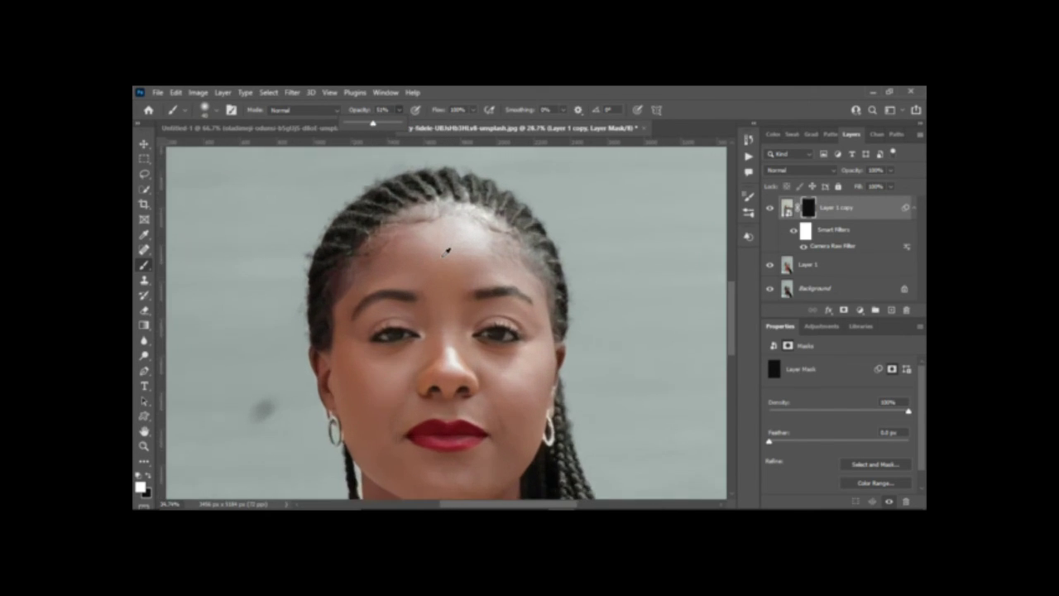
pyautogui.scroll(2, 442, 257)
pyautogui.scroll(1, 443, 257)
pyautogui.scroll(1, 442, 256)
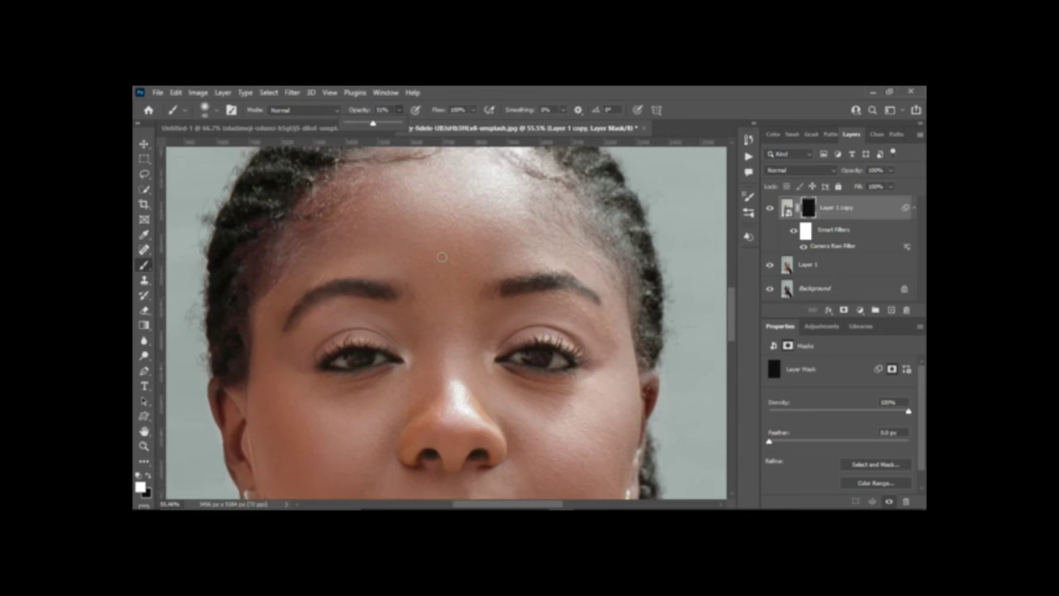
pyautogui.scroll(1, 443, 257)
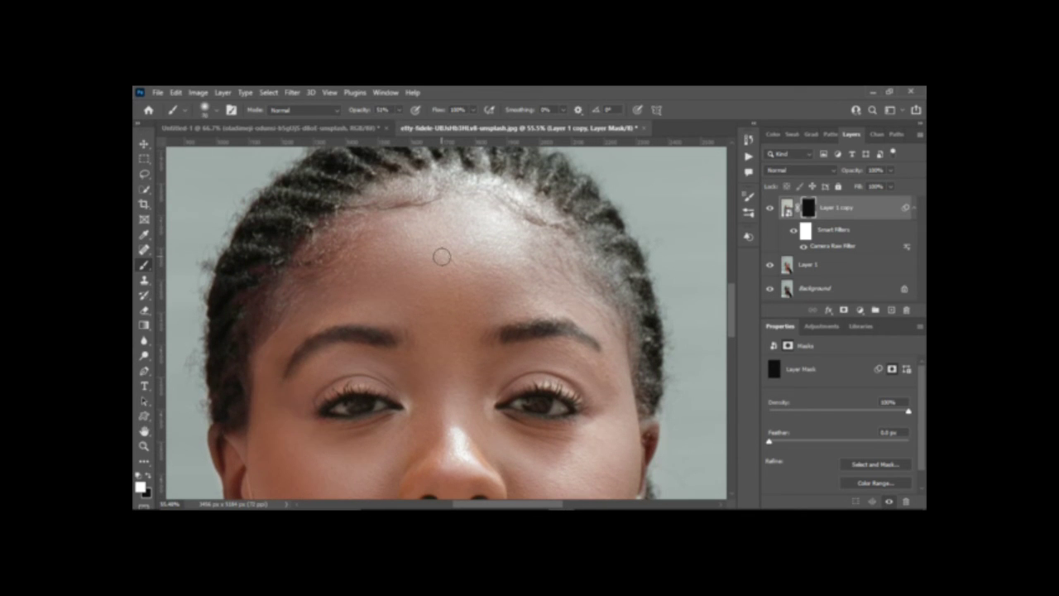
pyautogui.press(']')
pyautogui.press(']')
pyautogui.press(']')
pyautogui.press(']')
pyautogui.press(']')
pyautogui.press(']')
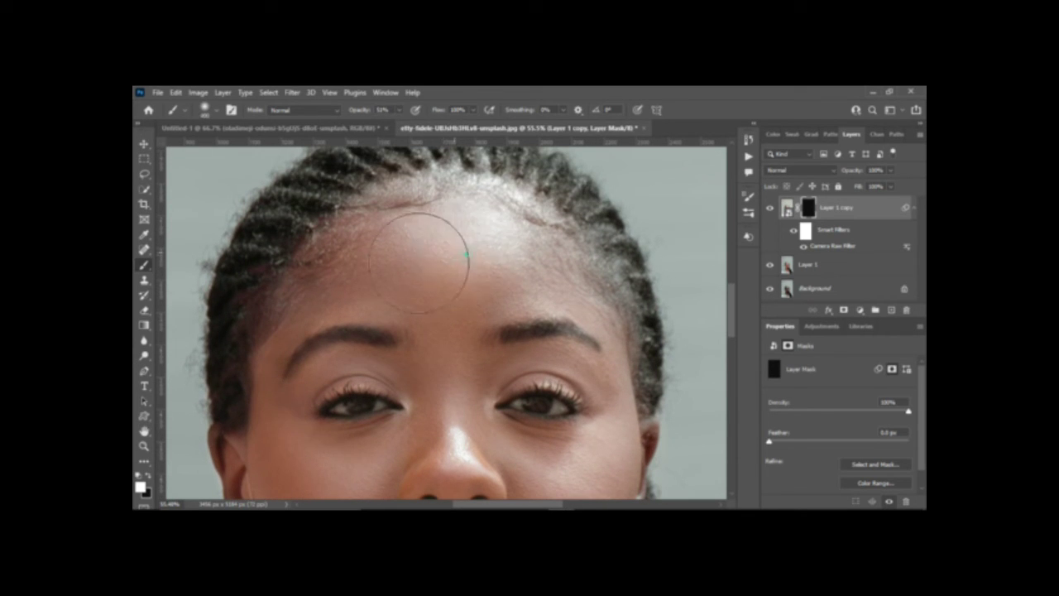
pyautogui.press(']')
pyautogui.moveTo(474, 245)
pyautogui.mouseDown()
pyautogui.moveTo(456, 236)
pyautogui.moveTo(402, 256)
pyautogui.moveTo(510, 249)
pyautogui.mouseUp()
pyautogui.click(400, 110)
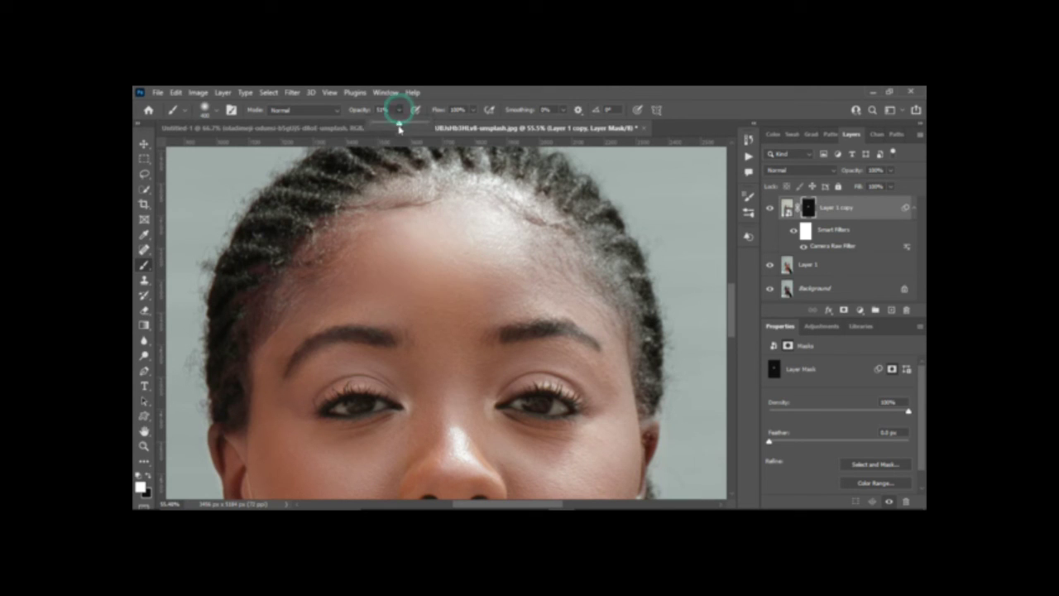
pyautogui.moveTo(399, 124); pyautogui.dragTo(384, 126)
pyautogui.moveTo(496, 237); pyautogui.dragTo(524, 265)
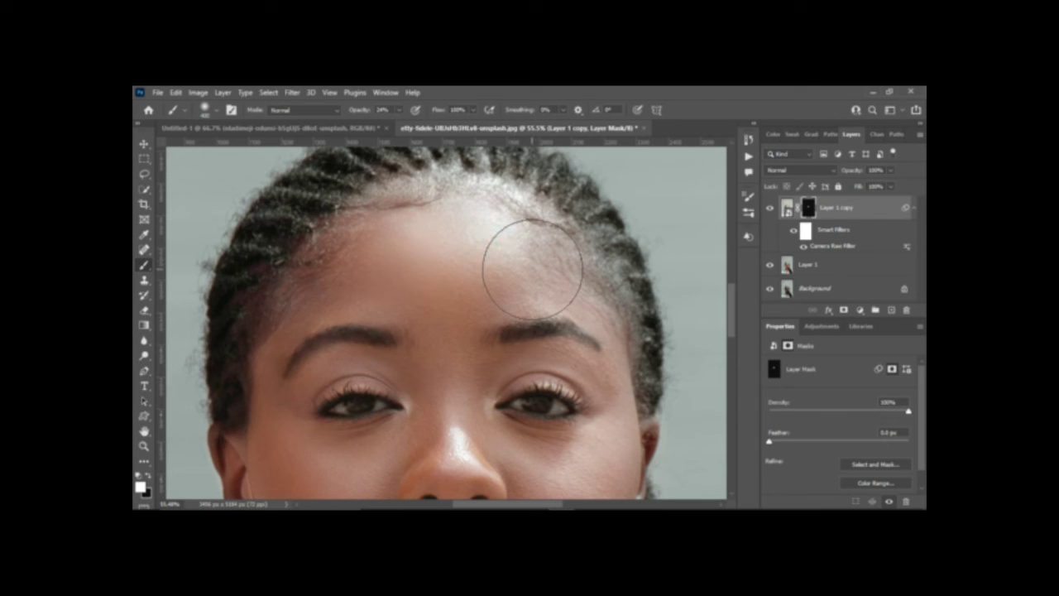
pyautogui.press('[')
pyautogui.press('[')
pyautogui.press('[')
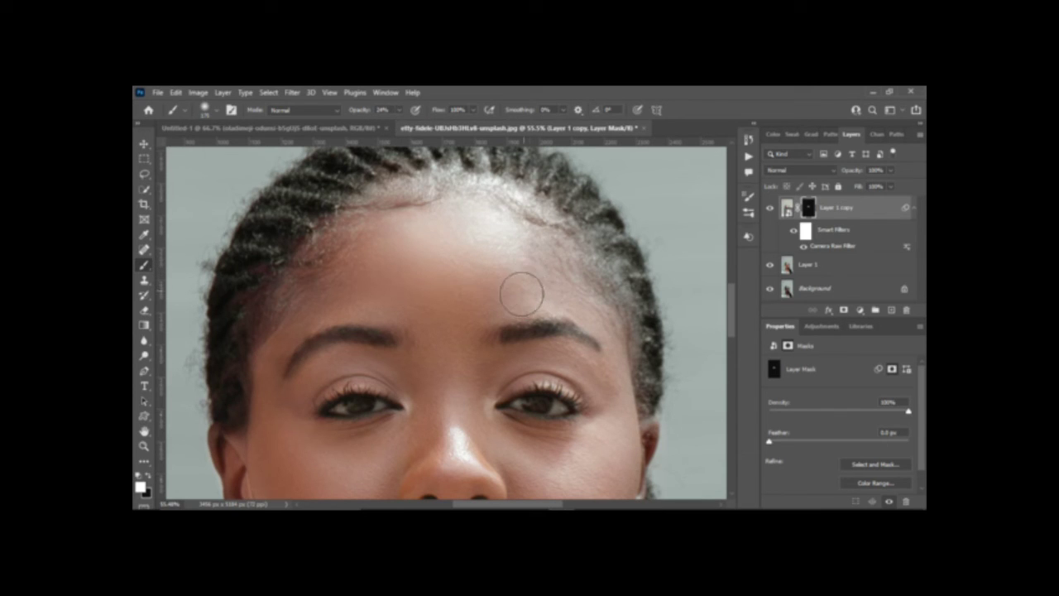
pyautogui.moveTo(523, 294)
pyautogui.mouseDown()
pyautogui.moveTo(530, 271)
pyautogui.moveTo(324, 286)
pyautogui.mouseUp()
# Paint smoothing down both cheeks and the chin, raising brush opacity to about 45%.
pyautogui.scroll(-2, 281, 343)
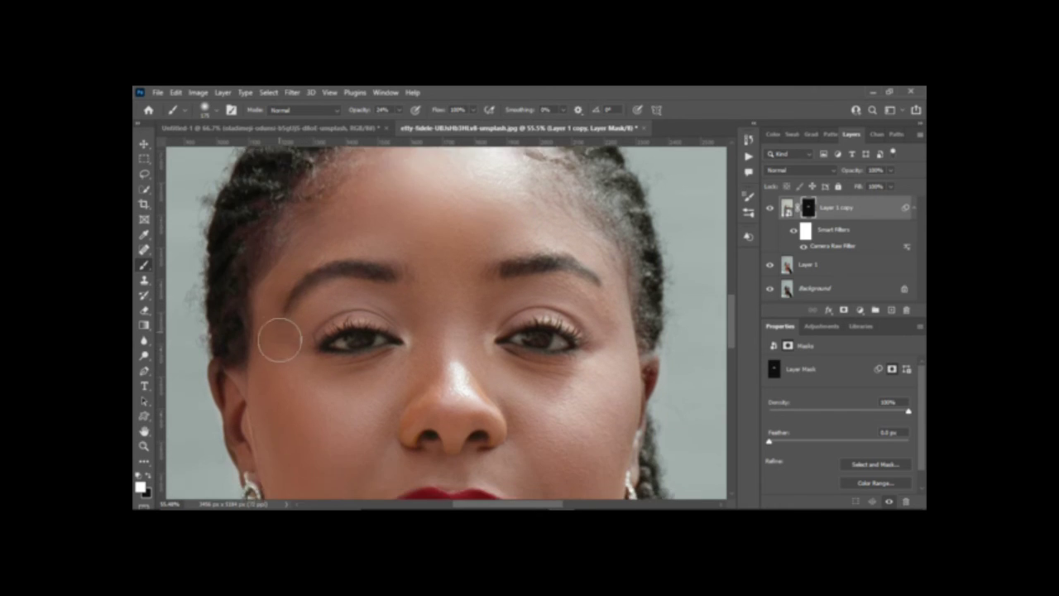
pyautogui.scroll(-1, 279, 339)
pyautogui.moveTo(297, 275)
pyautogui.mouseDown()
pyautogui.moveTo(300, 414)
pyautogui.moveTo(382, 387)
pyautogui.mouseUp()
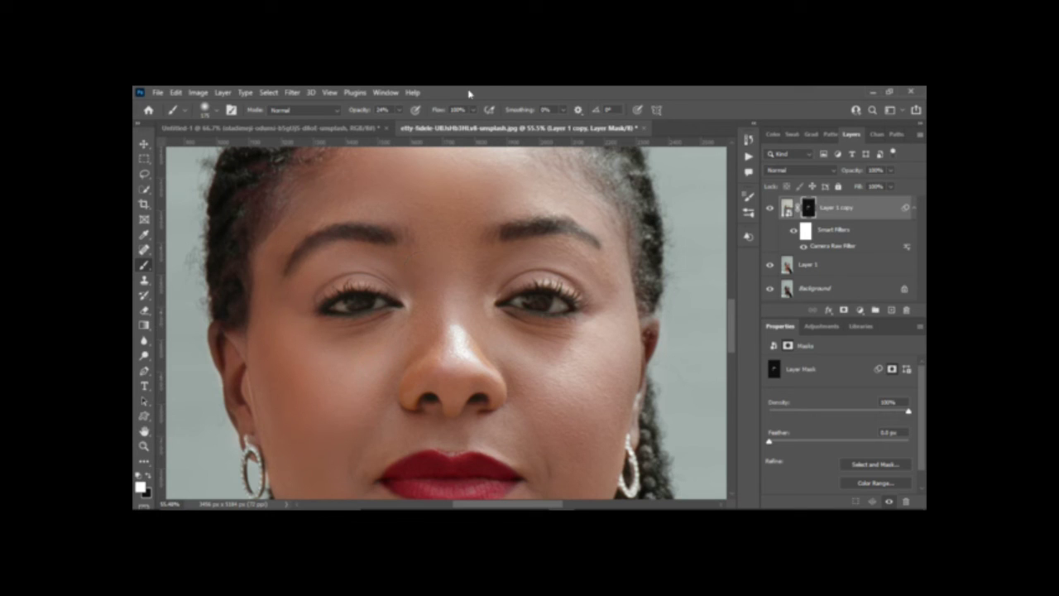
pyautogui.moveTo(400, 111); pyautogui.dragTo(421, 125)
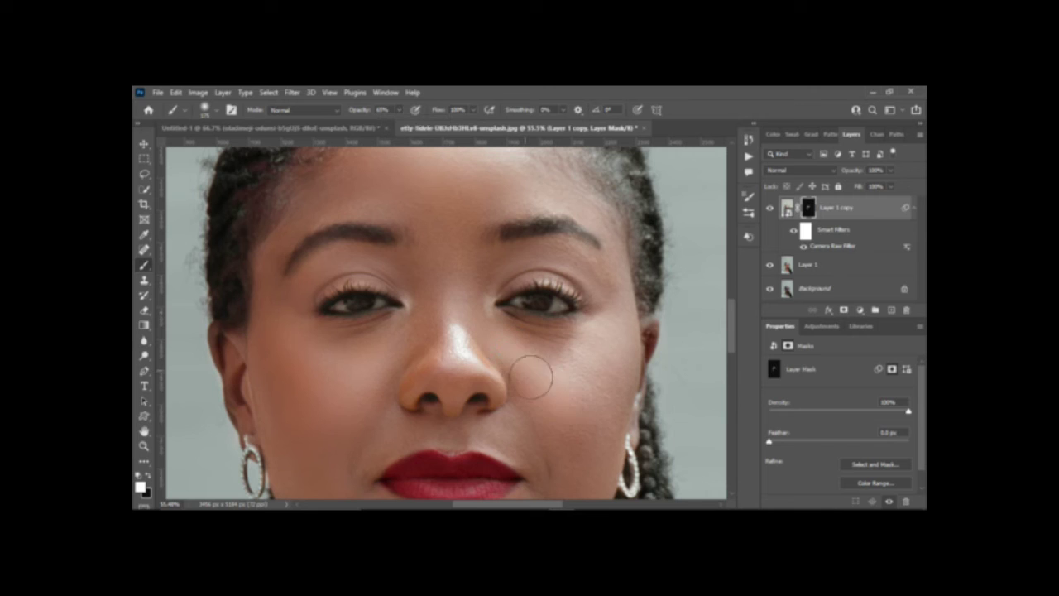
pyautogui.moveTo(585, 383)
pyautogui.mouseDown()
pyautogui.moveTo(620, 328)
pyautogui.moveTo(597, 436)
pyautogui.mouseUp()
pyautogui.scroll(-3, 590, 436)
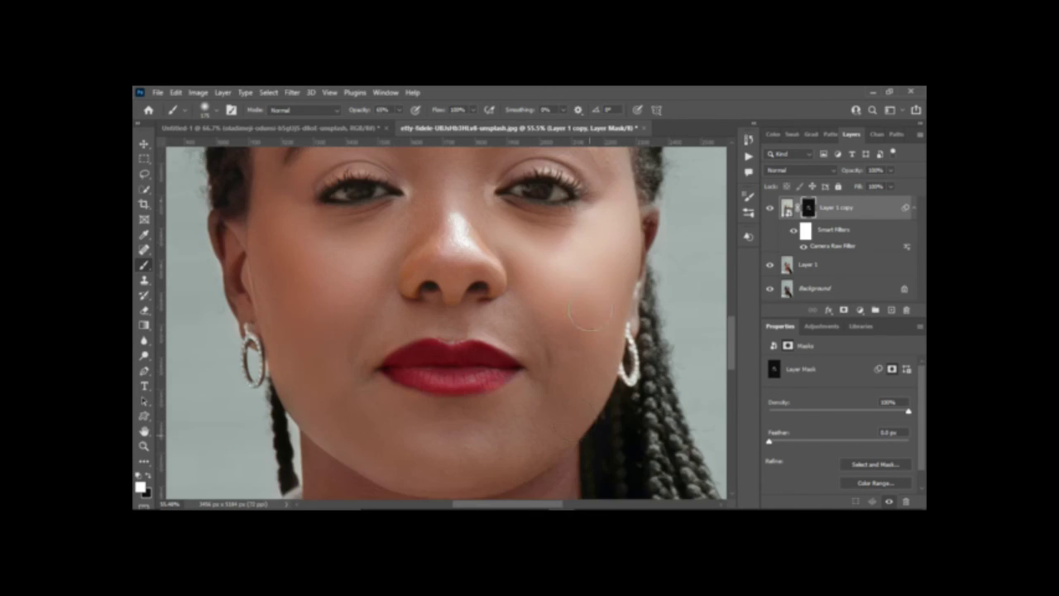
pyautogui.moveTo(586, 303)
pyautogui.mouseDown()
pyautogui.moveTo(584, 355)
pyautogui.moveTo(546, 325)
pyautogui.moveTo(560, 364)
pyautogui.moveTo(510, 420)
pyautogui.moveTo(520, 419)
pyautogui.mouseUp()
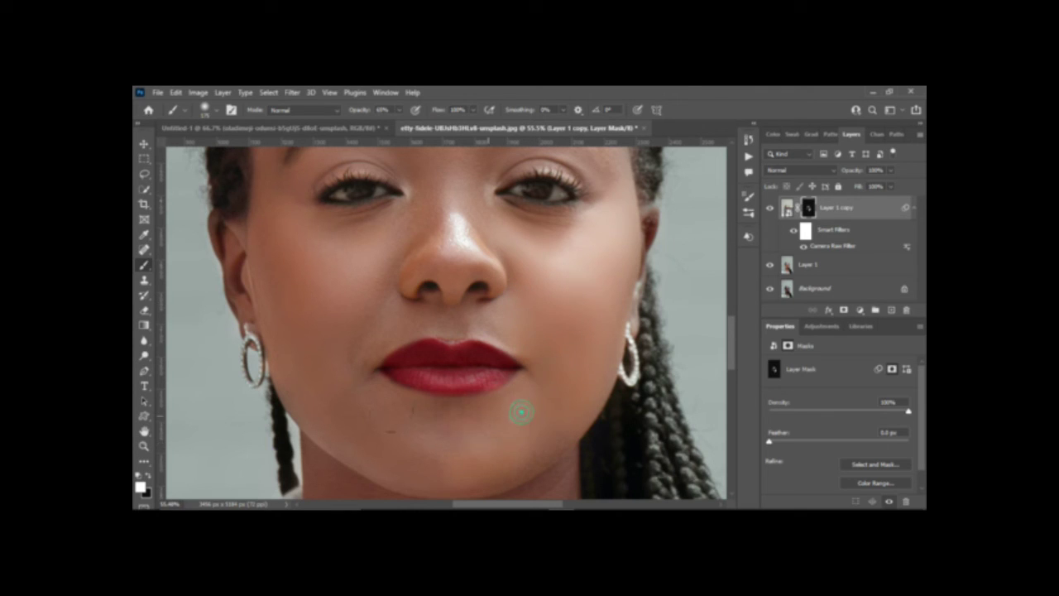
pyautogui.moveTo(574, 386)
pyautogui.mouseDown()
pyautogui.moveTo(519, 423)
pyautogui.moveTo(371, 433)
pyautogui.mouseUp()
pyautogui.click(536, 423)
# Paint smoothing onto the nose and the area between the eyebrows.
pyautogui.scroll(2, 454, 463)
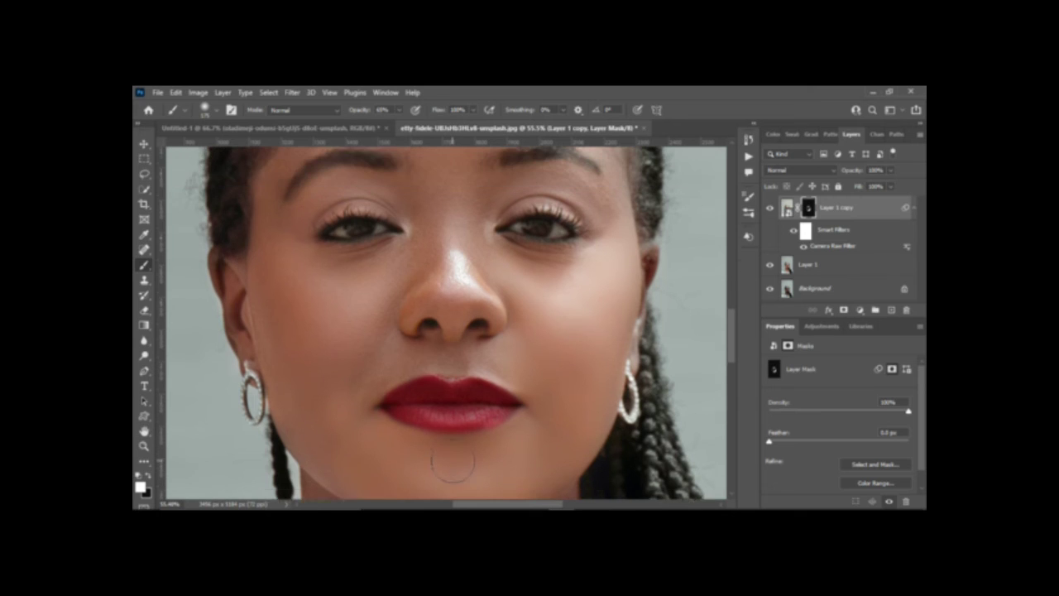
pyautogui.click(466, 350)
pyautogui.moveTo(434, 266); pyautogui.dragTo(405, 297)
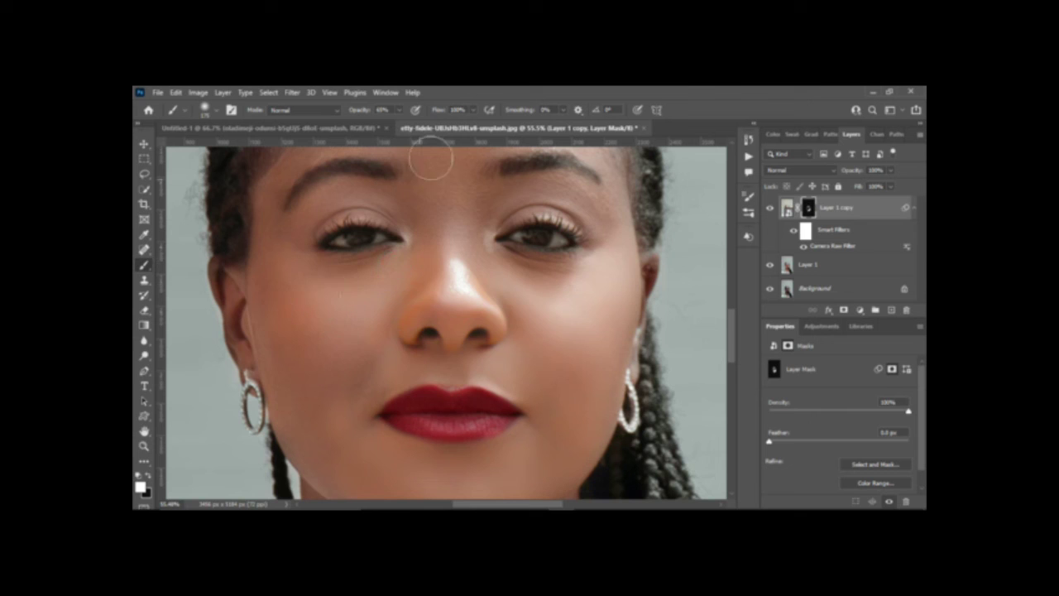
pyautogui.moveTo(425, 170); pyautogui.dragTo(472, 170)
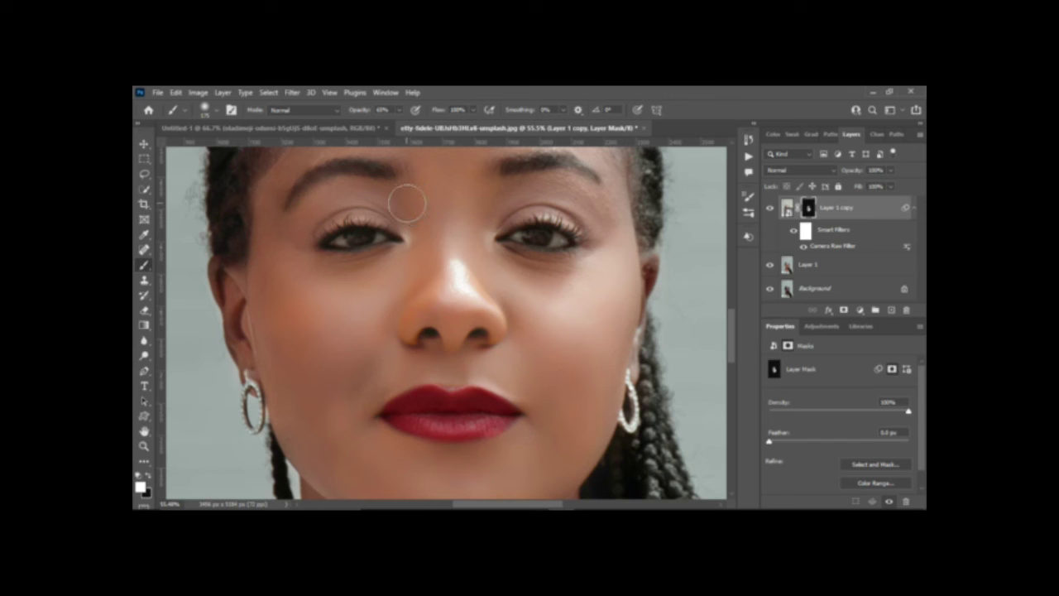
# With a 125 px brush, smooth under the eye and the left temple and cheek.
pyautogui.press('[')
pyautogui.press('[')
pyautogui.moveTo(402, 222); pyautogui.dragTo(359, 271)
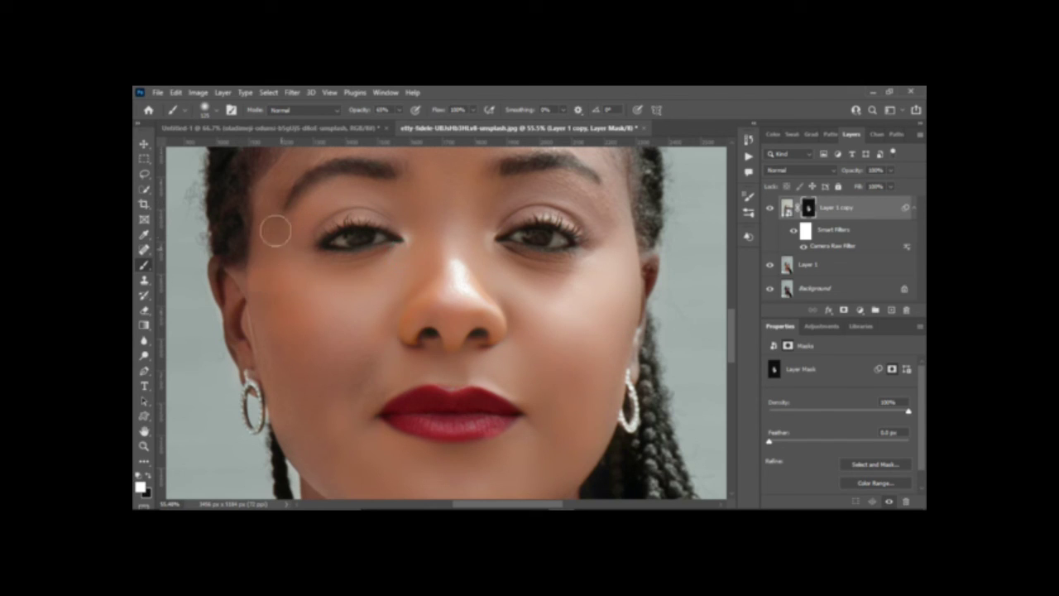
pyautogui.moveTo(254, 192); pyautogui.dragTo(276, 228)
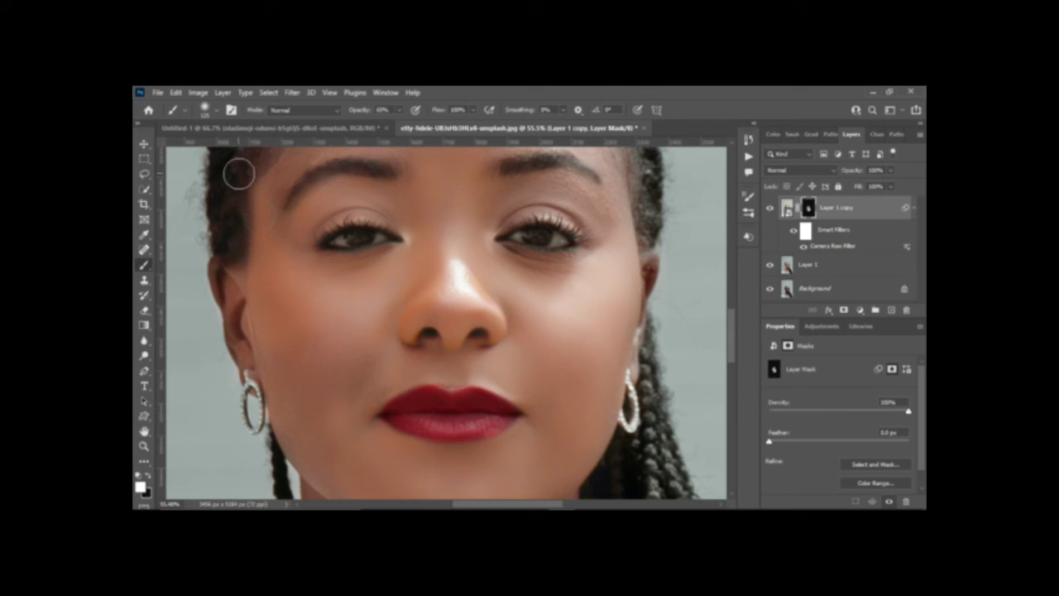
pyautogui.moveTo(232, 177); pyautogui.dragTo(270, 353)
pyautogui.moveTo(276, 272); pyautogui.dragTo(274, 289)
pyautogui.moveTo(274, 194)
pyautogui.mouseDown()
pyautogui.moveTo(298, 272)
pyautogui.moveTo(358, 331)
pyautogui.mouseUp()
# Paint smoothing beside the mouth toward the nose and down the neck and upper chest.
pyautogui.scroll(-1, 354, 403)
pyautogui.scroll(-1, 354, 403)
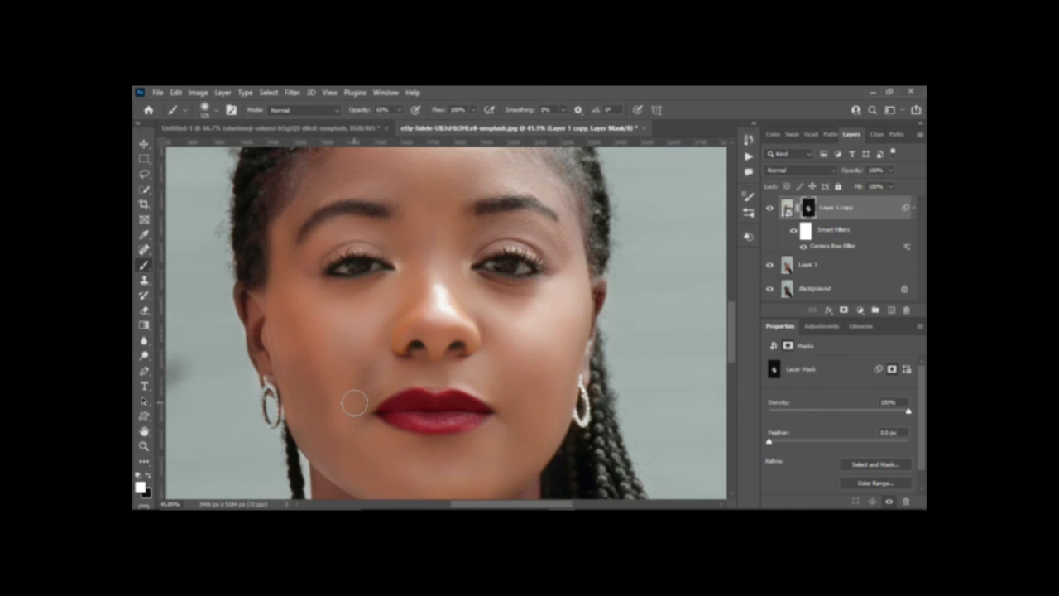
pyautogui.moveTo(354, 403); pyautogui.dragTo(376, 334)
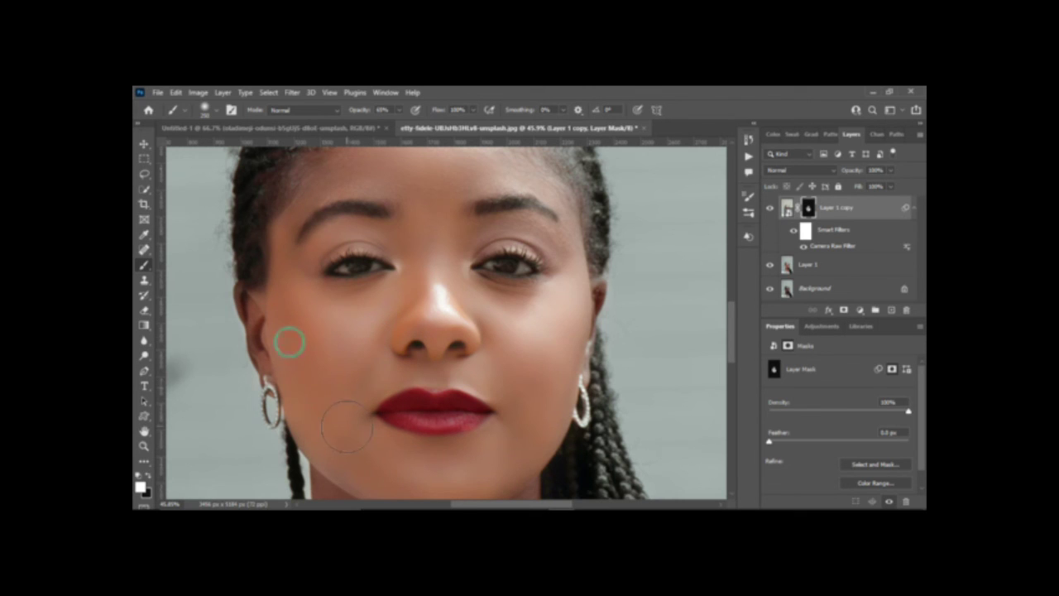
pyautogui.scroll(-2, 360, 398)
pyautogui.scroll(-1, 360, 398)
pyautogui.moveTo(510, 373); pyautogui.dragTo(500, 446)
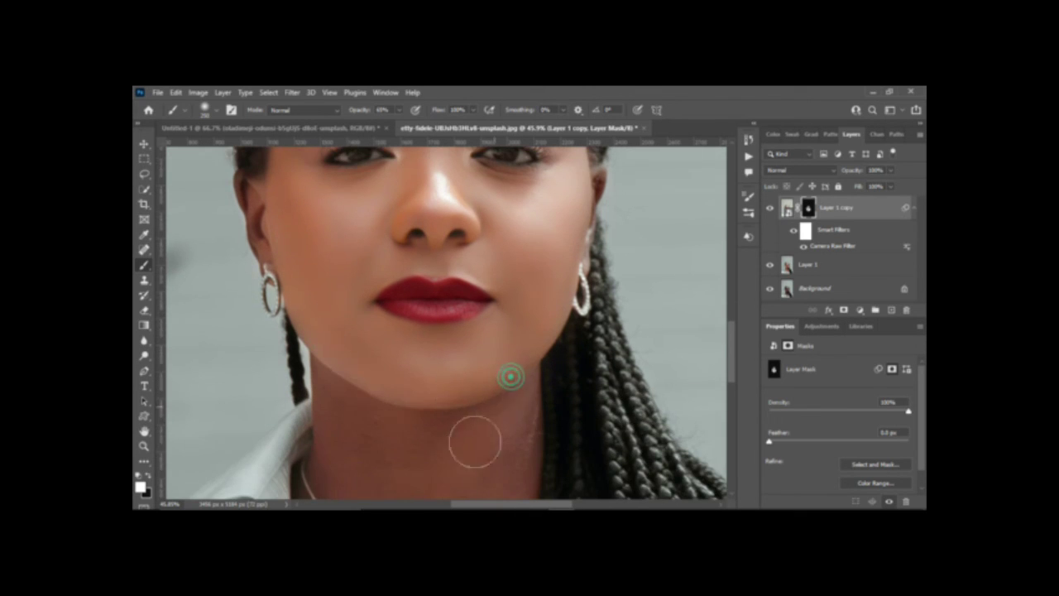
pyautogui.scroll(-1, 501, 447)
pyautogui.scroll(-1, 501, 447)
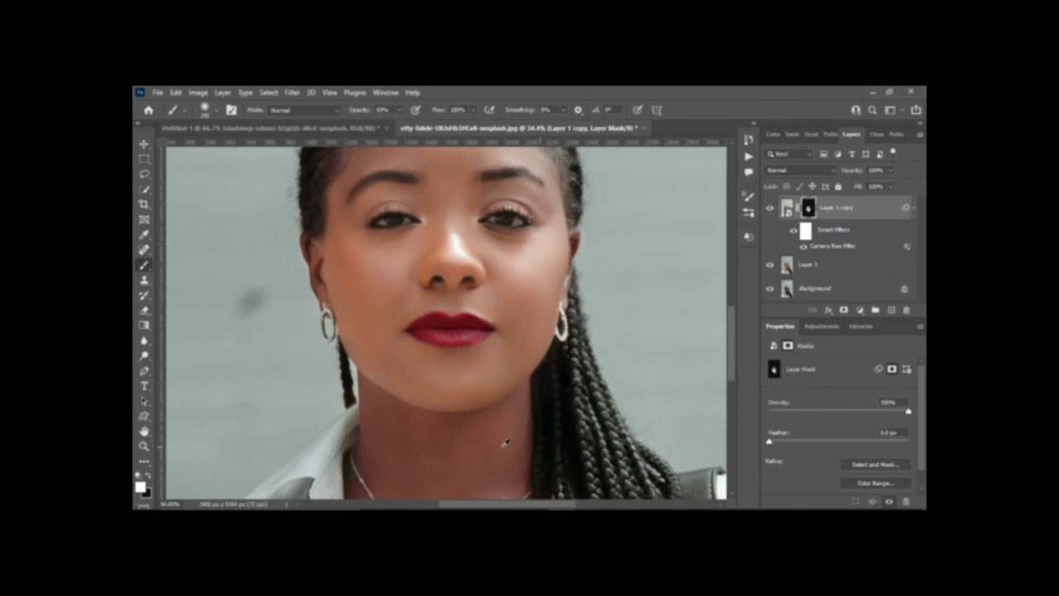
pyautogui.scroll(-2, 502, 443)
pyautogui.scroll(-1, 502, 439)
pyautogui.scroll(-2, 500, 430)
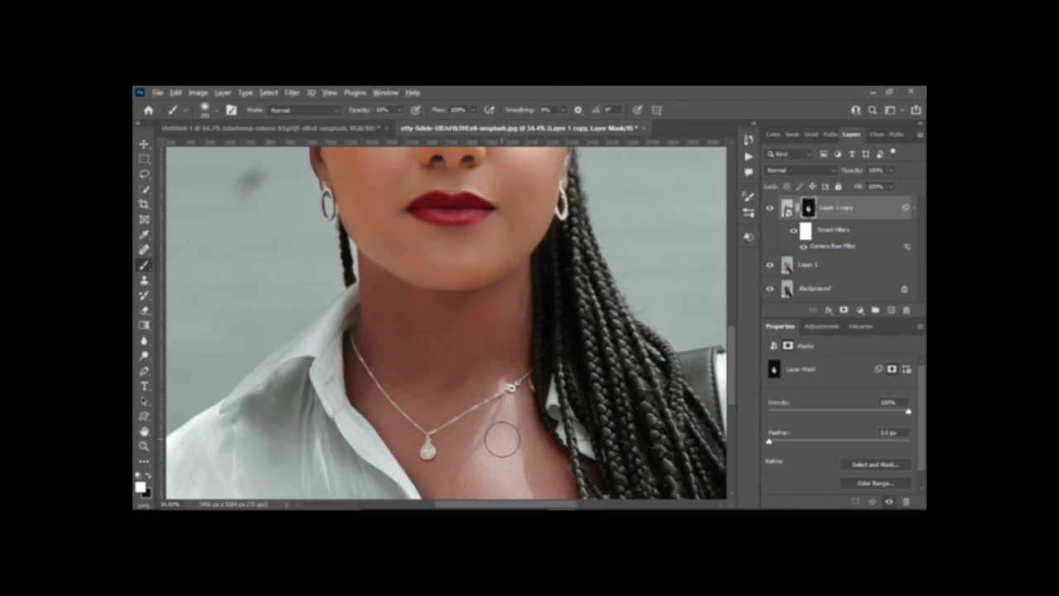
pyautogui.scroll(-1, 499, 425)
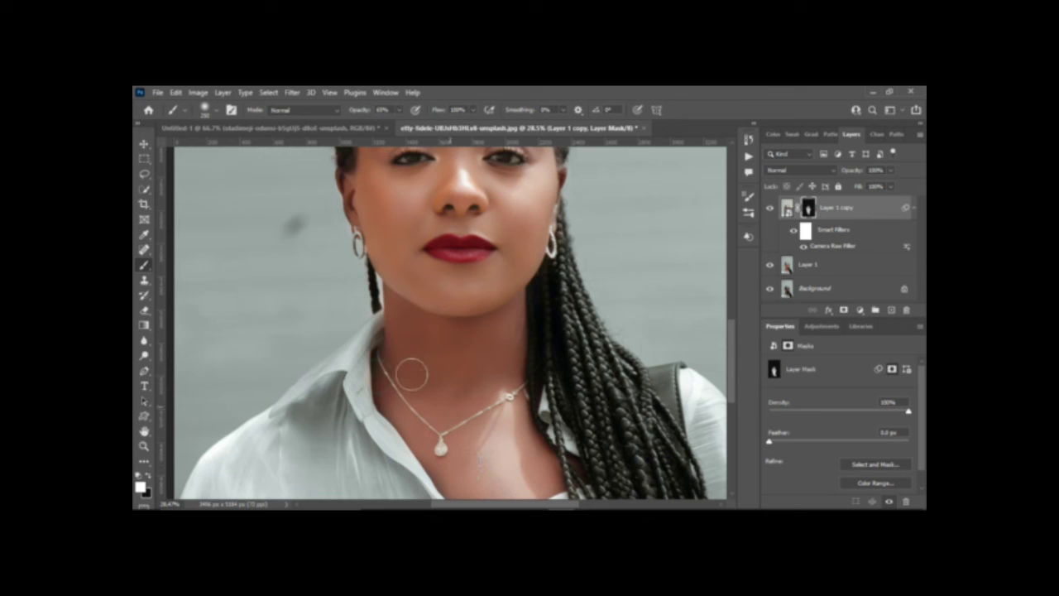
pyautogui.scroll(-2, 410, 369)
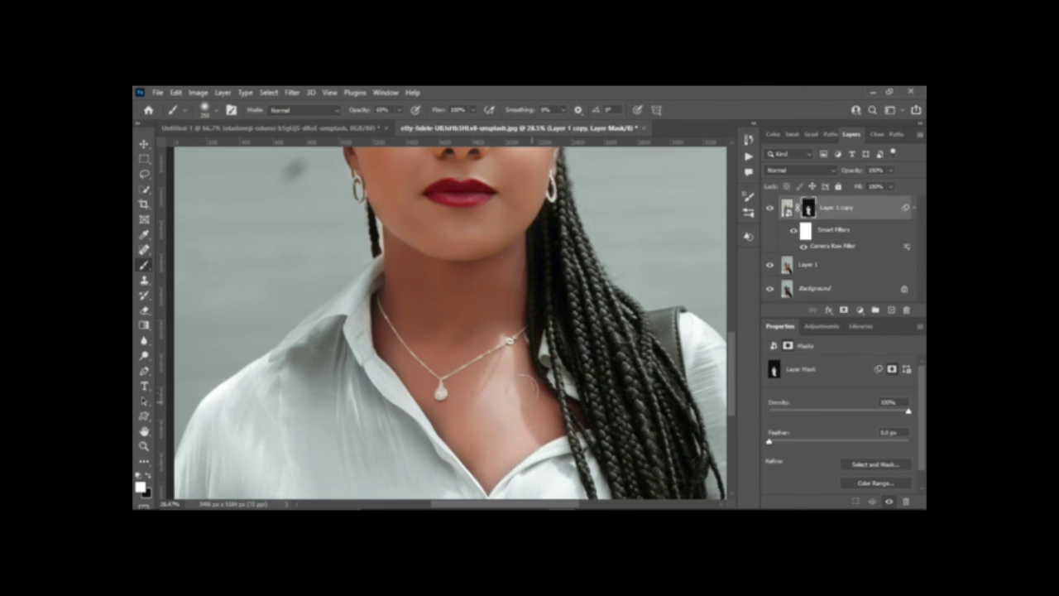
pyautogui.scroll(8, 496, 428)
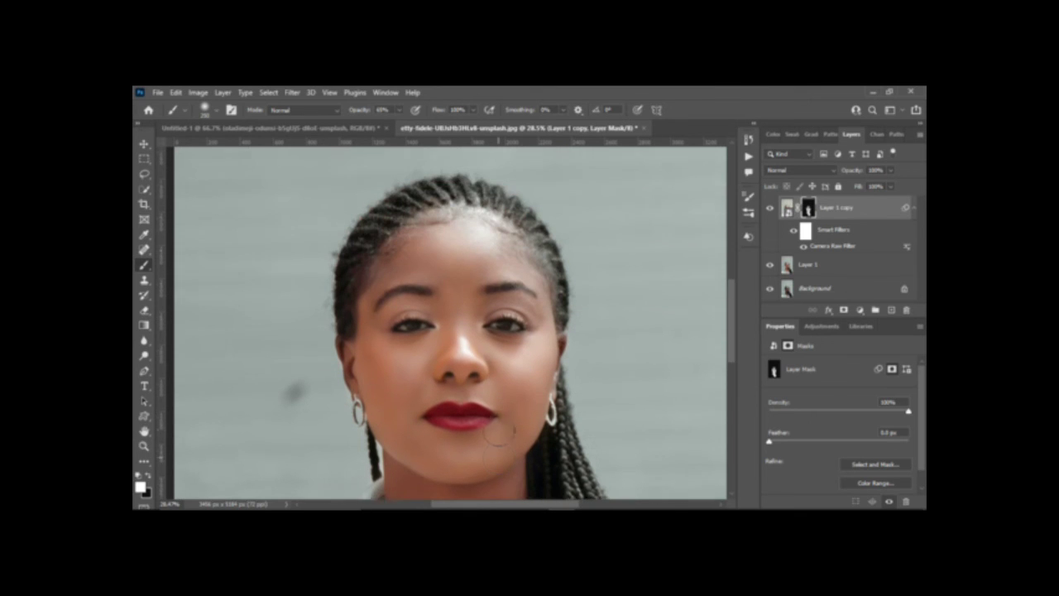
# With a smaller brush, paint smoothing over the right eye's brow-to-lid skin, upper eyelid and eyebrow.
pyautogui.scroll(2, 531, 330)
pyautogui.scroll(2, 525, 325)
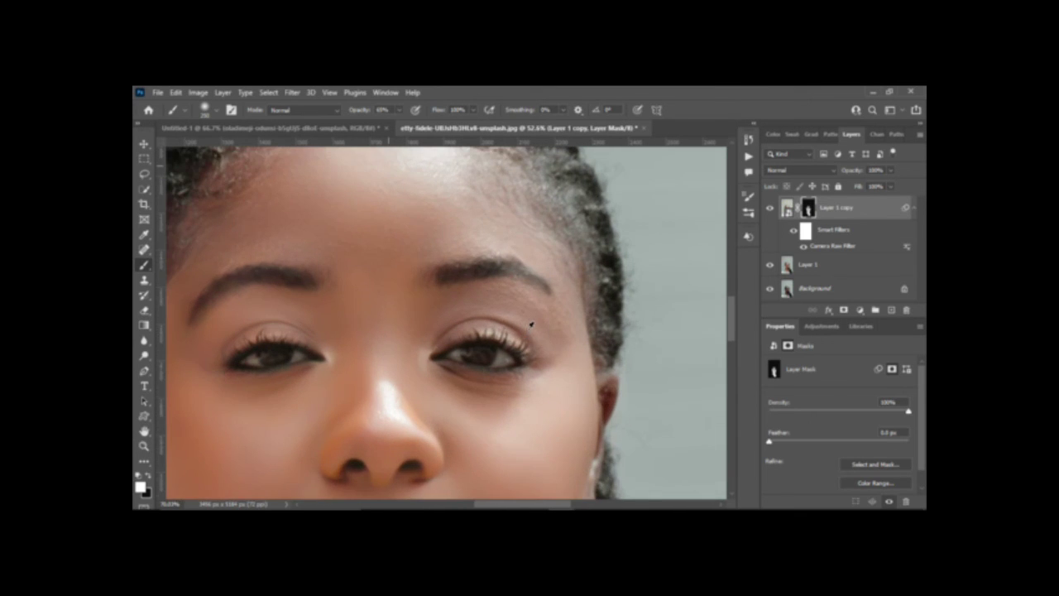
pyautogui.scroll(1, 522, 319)
pyautogui.press('[')
pyautogui.press('[')
pyautogui.press('[')
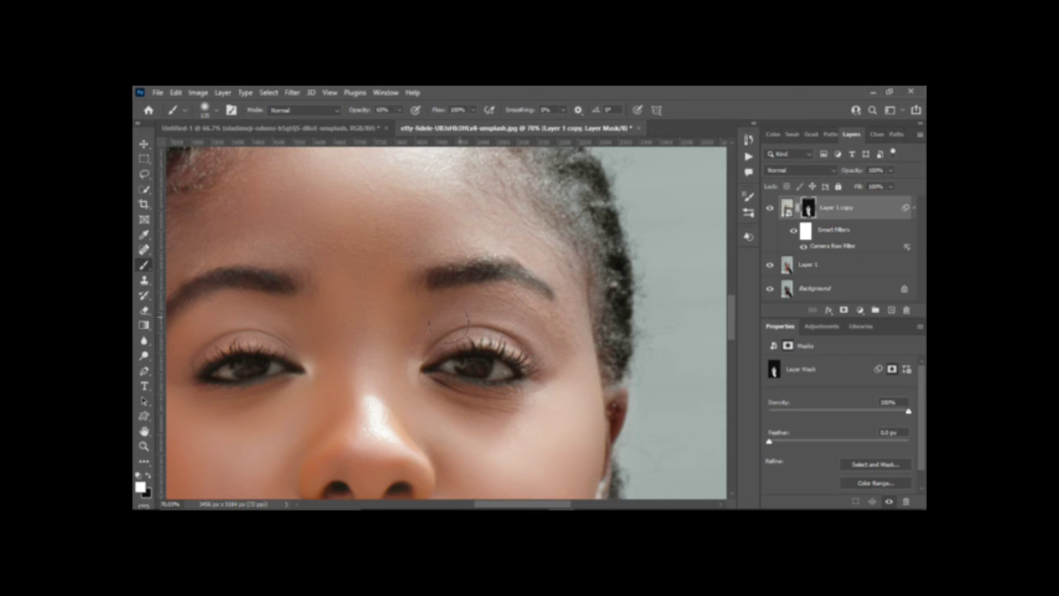
pyautogui.moveTo(444, 314); pyautogui.dragTo(530, 319)
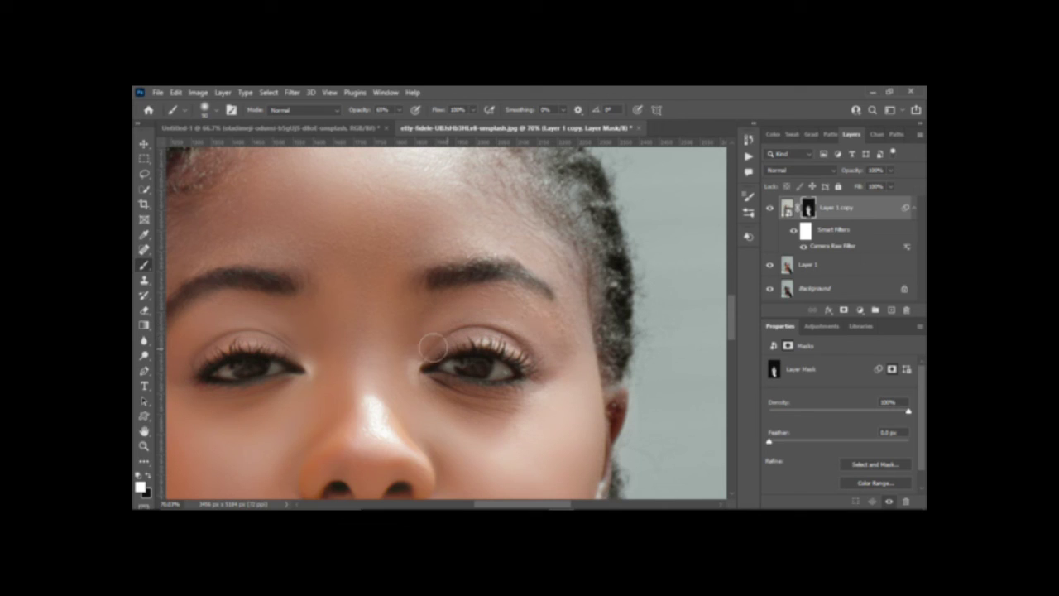
pyautogui.moveTo(421, 354); pyautogui.dragTo(563, 344)
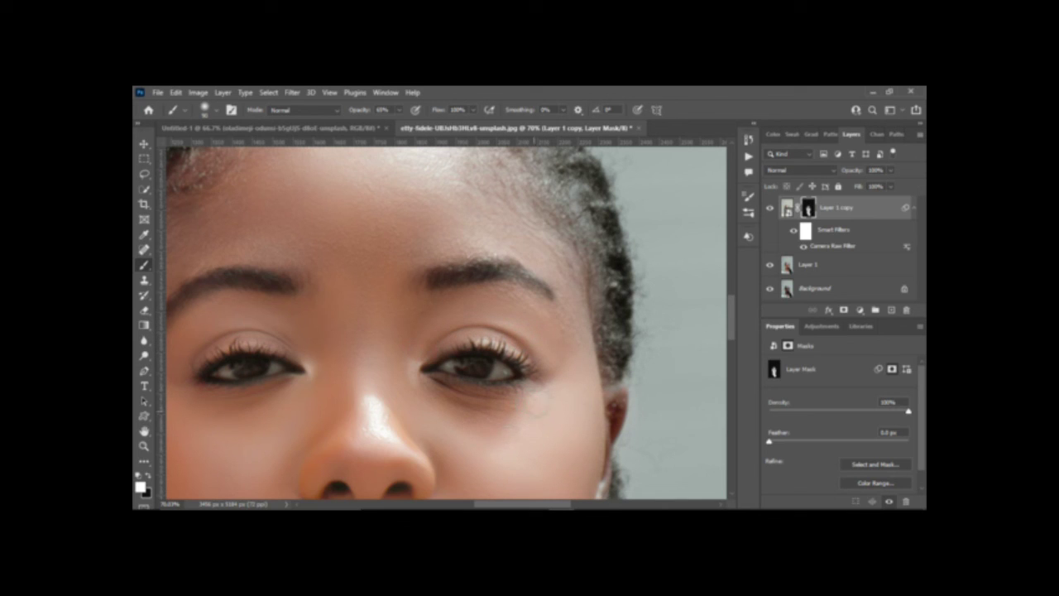
pyautogui.scroll(-1, 477, 423)
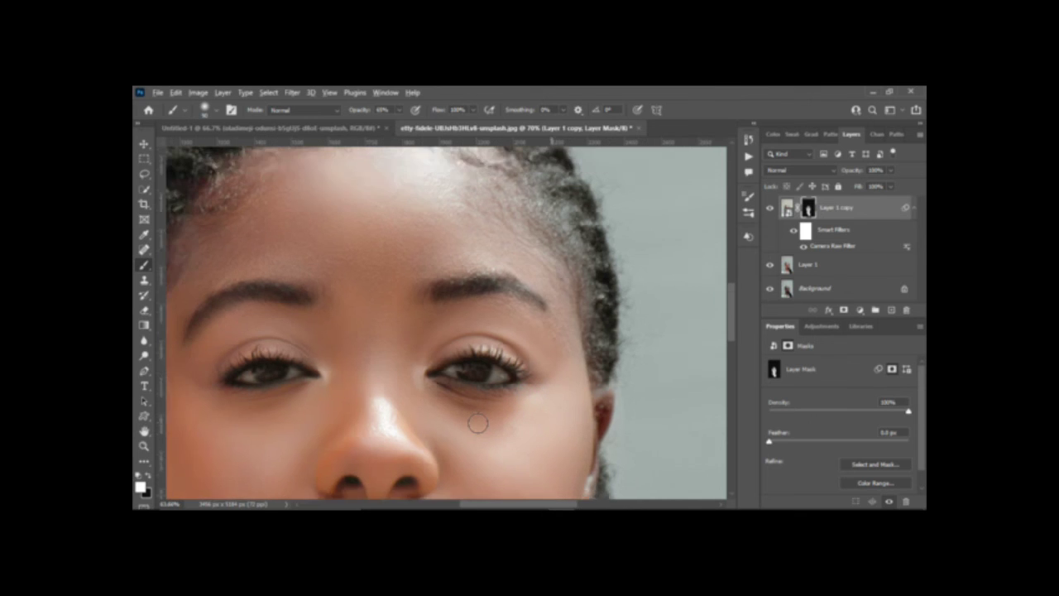
pyautogui.scroll(-1, 485, 402)
pyautogui.scroll(-1, 485, 394)
pyautogui.scroll(3, 473, 354)
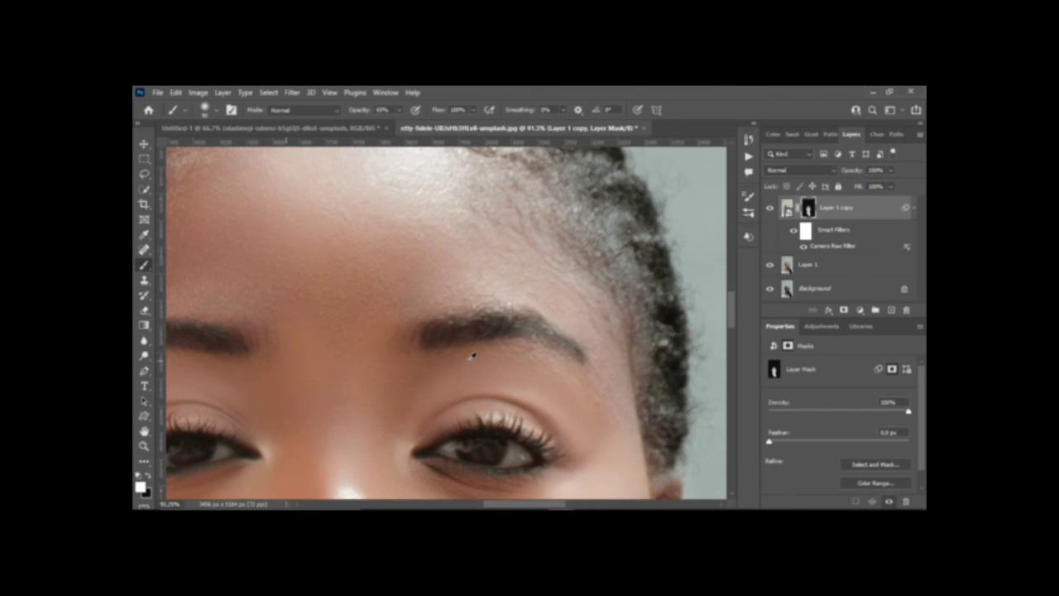
pyautogui.moveTo(527, 328); pyautogui.dragTo(531, 329)
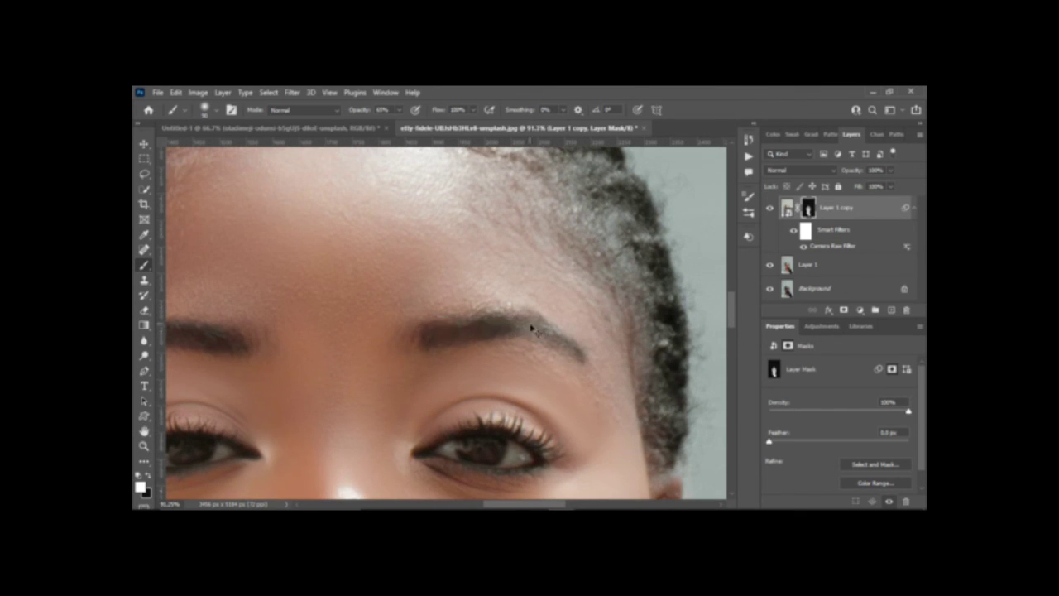
pyautogui.scroll(-1, 473, 328)
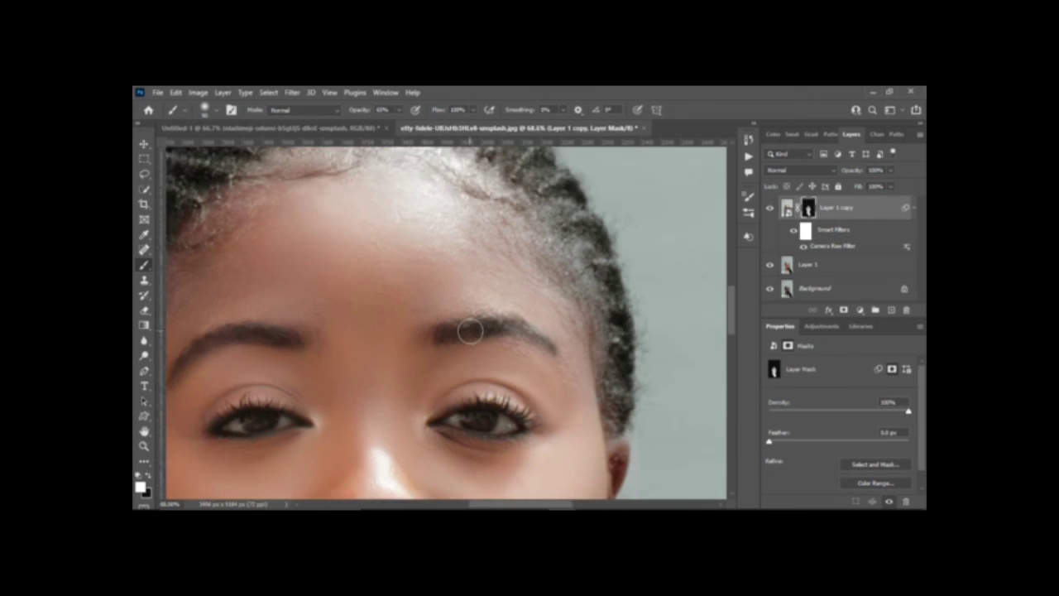
pyautogui.scroll(-1, 475, 325)
pyautogui.scroll(-1, 474, 327)
pyautogui.scroll(-1, 474, 327)
pyautogui.scroll(-1, 474, 327)
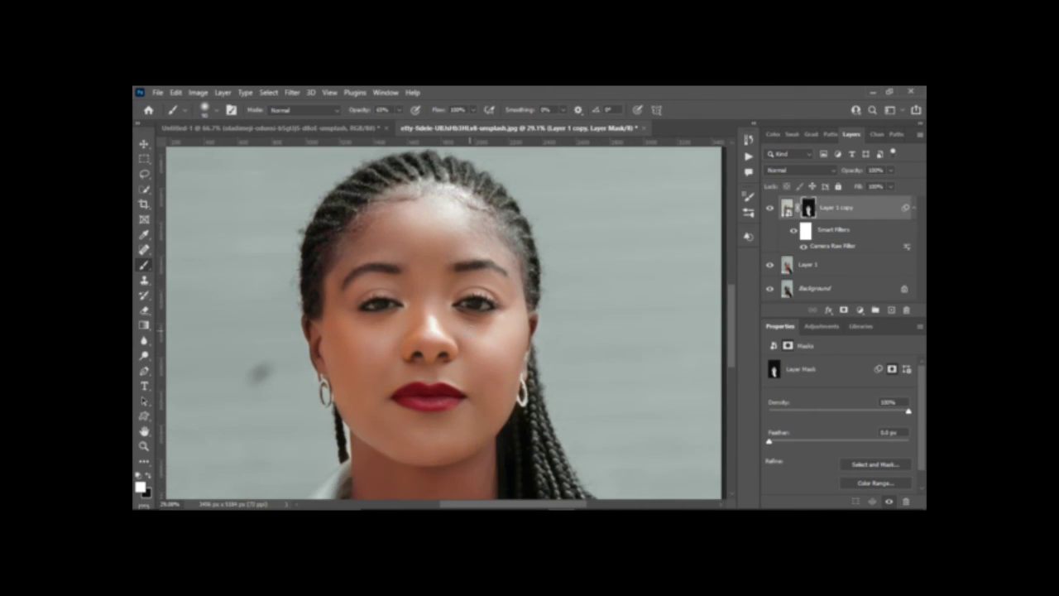
pyautogui.scroll(-1, 474, 326)
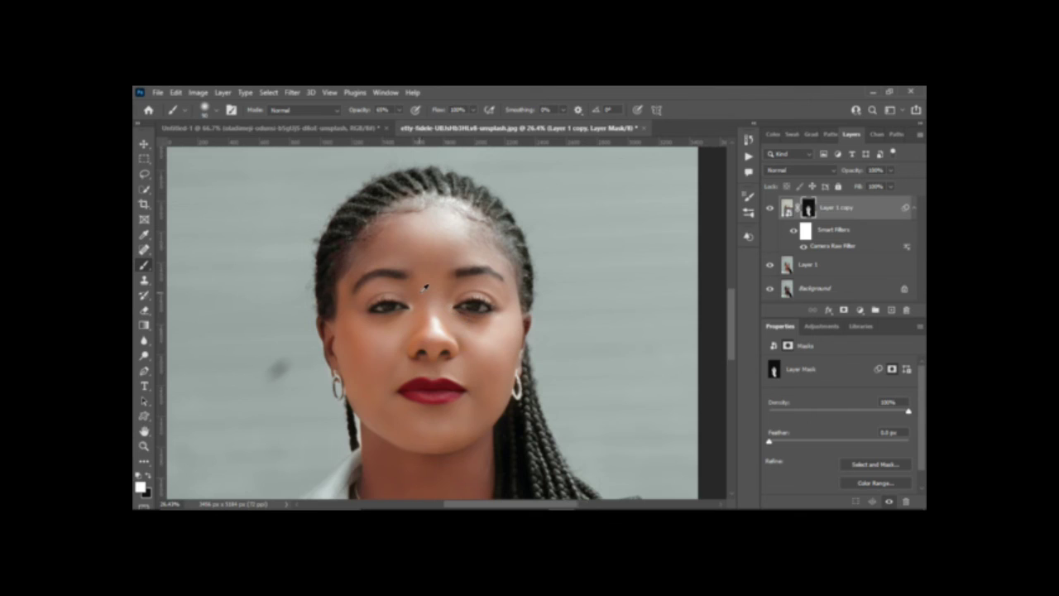
pyautogui.scroll(2, 426, 287)
pyautogui.scroll(1, 417, 290)
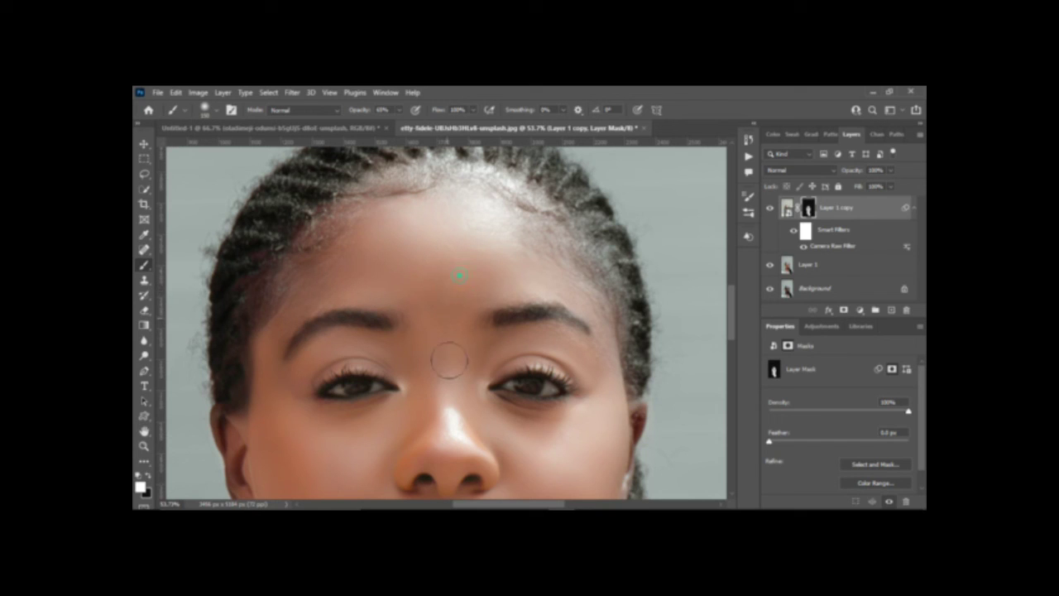
# Smooth the nose bridge, then at 39% brush opacity paint across the forehead temple to temple.
pyautogui.moveTo(449, 359)
pyautogui.mouseDown()
pyautogui.moveTo(468, 298)
pyautogui.moveTo(487, 281)
pyautogui.moveTo(579, 295)
pyautogui.moveTo(620, 371)
pyautogui.mouseUp()
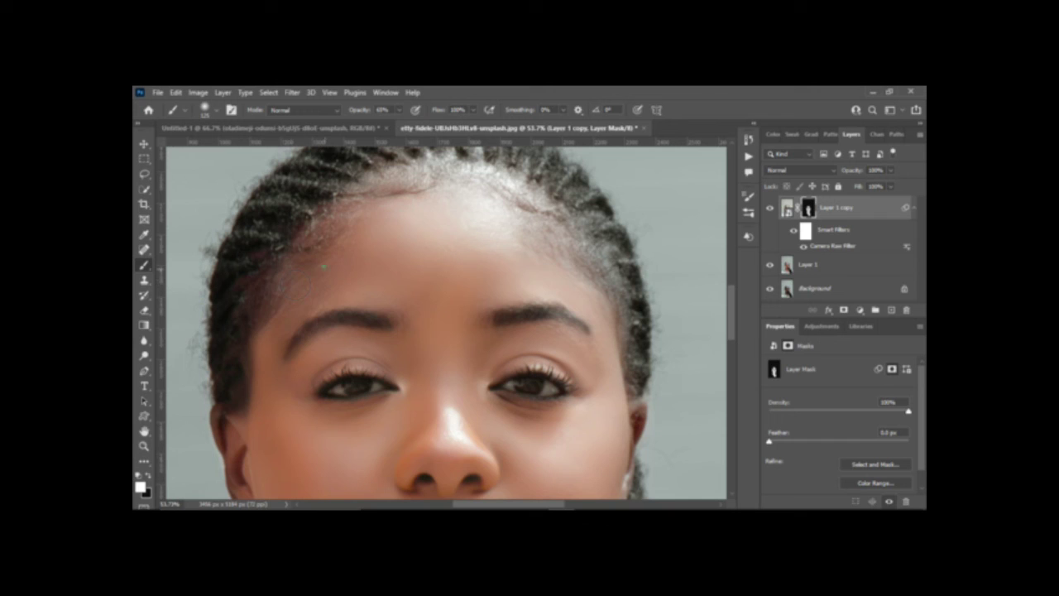
pyautogui.moveTo(324, 266); pyautogui.dragTo(279, 307)
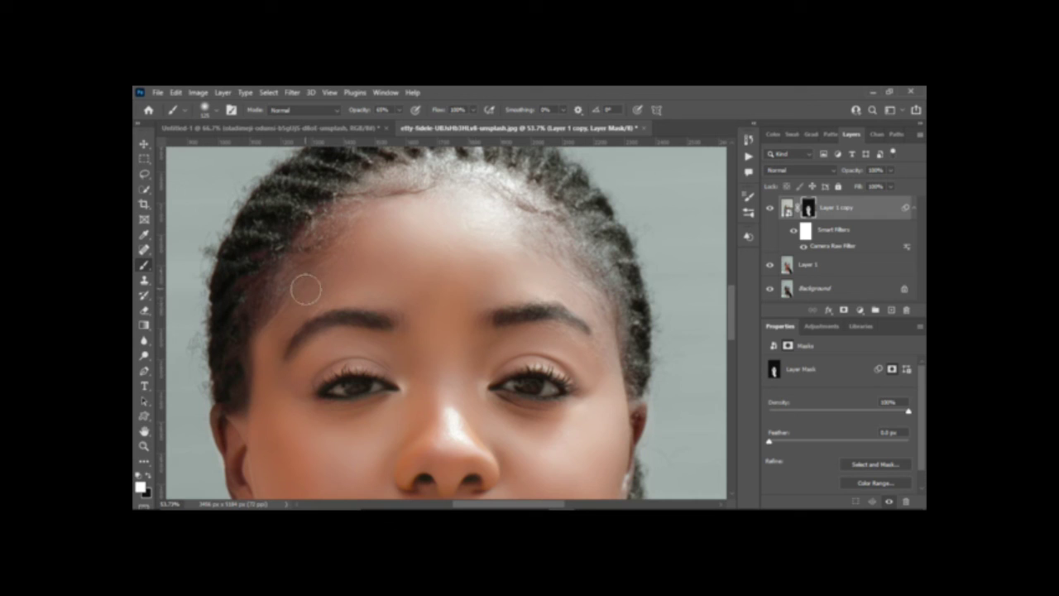
pyautogui.click(400, 112)
pyautogui.moveTo(400, 113); pyautogui.dragTo(385, 116)
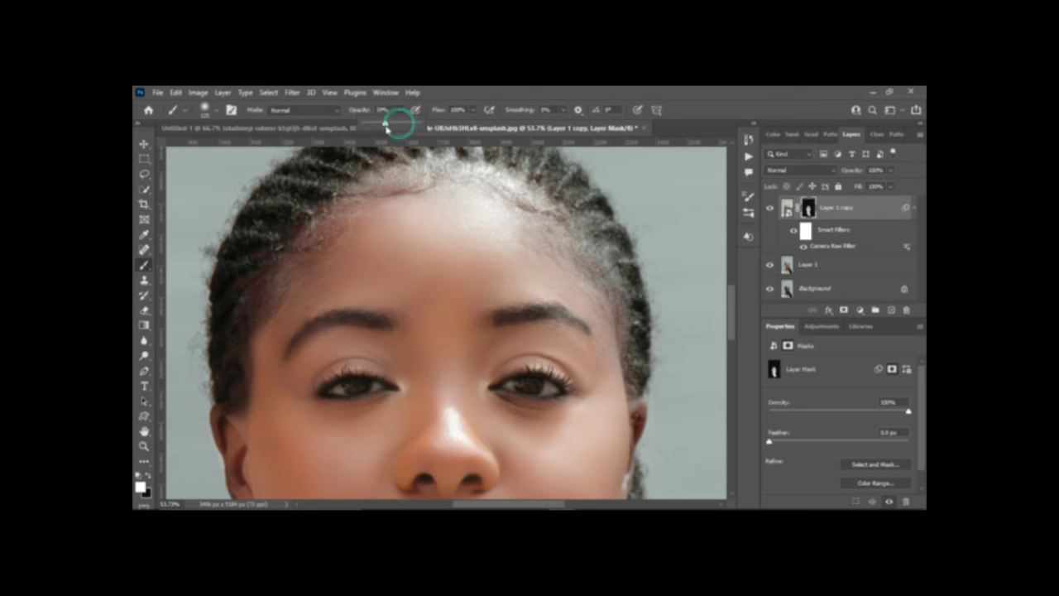
pyautogui.click(313, 289)
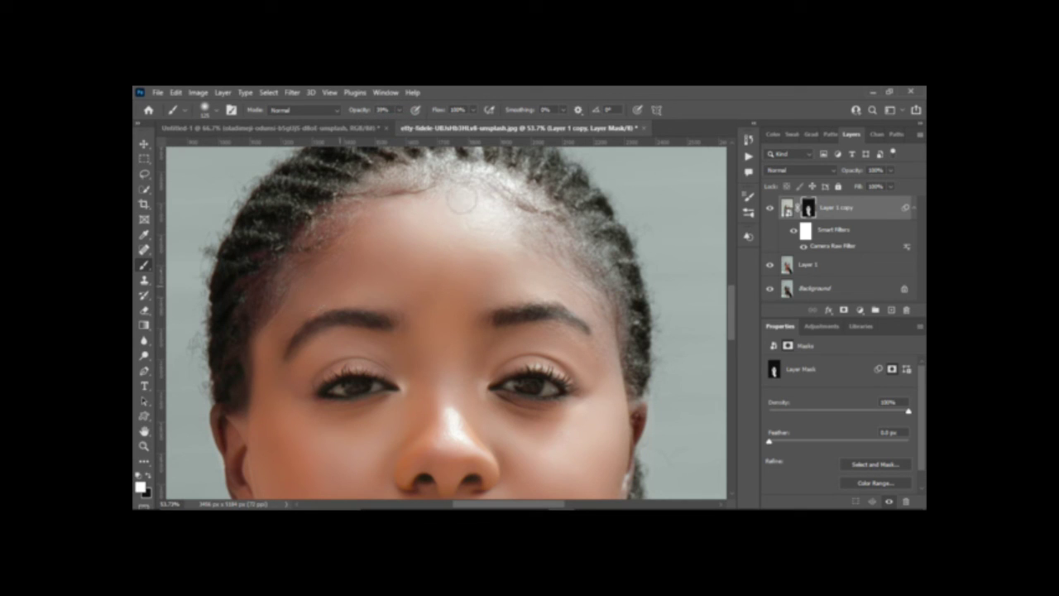
pyautogui.moveTo(532, 230)
pyautogui.mouseDown()
pyautogui.moveTo(597, 311)
pyautogui.moveTo(601, 395)
pyautogui.mouseUp()
pyautogui.scroll(-2, 601, 395)
pyautogui.scroll(-2, 602, 394)
pyautogui.scroll(-2, 602, 395)
pyautogui.scroll(-1, 602, 397)
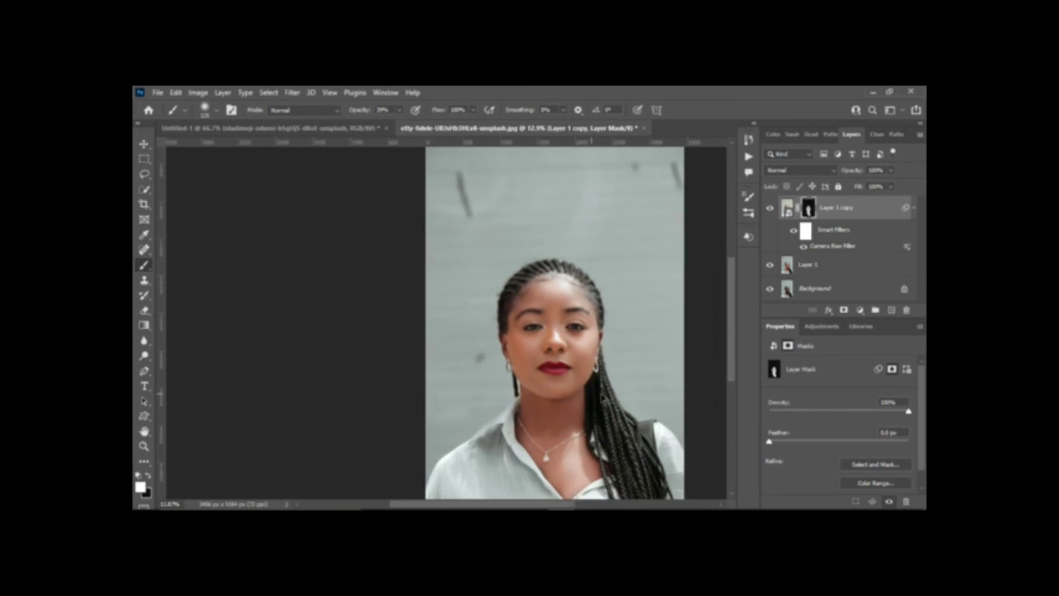
pyautogui.hscroll(2, 601, 396)
pyautogui.scroll(-2, 520, 355)
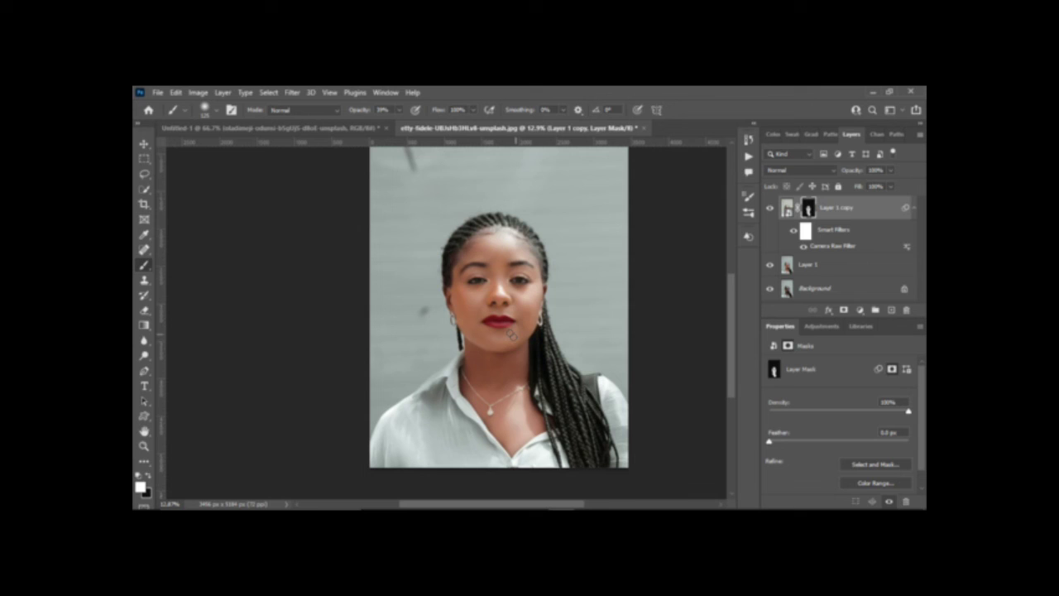
# Select Layer 1 copy and Layer 1 together and merge them into one layer with Ctrl+E.
pyautogui.click(143, 143)
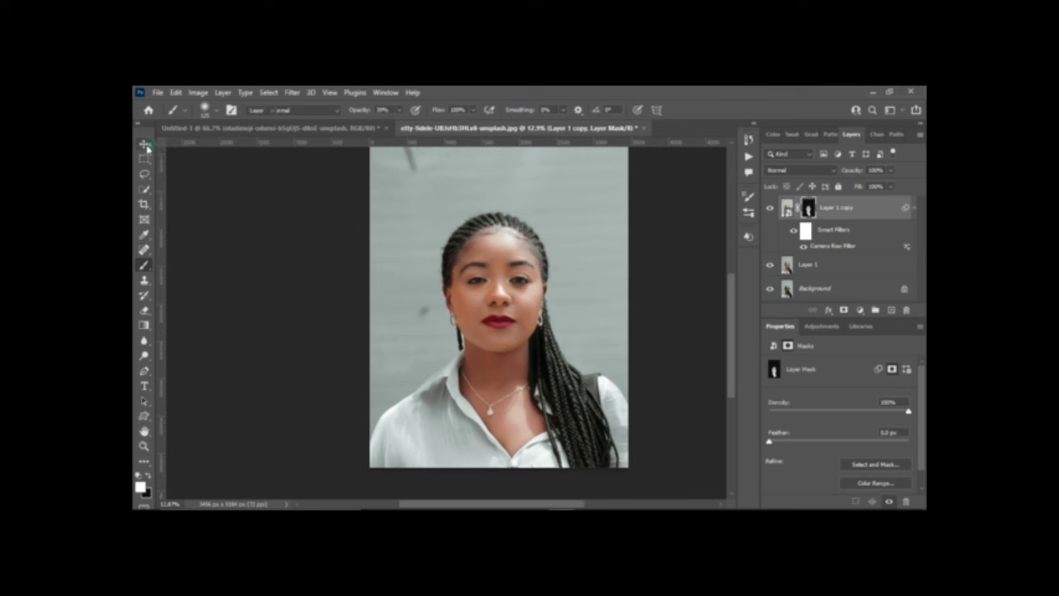
pyautogui.click(770, 208)
pyautogui.click(770, 208)
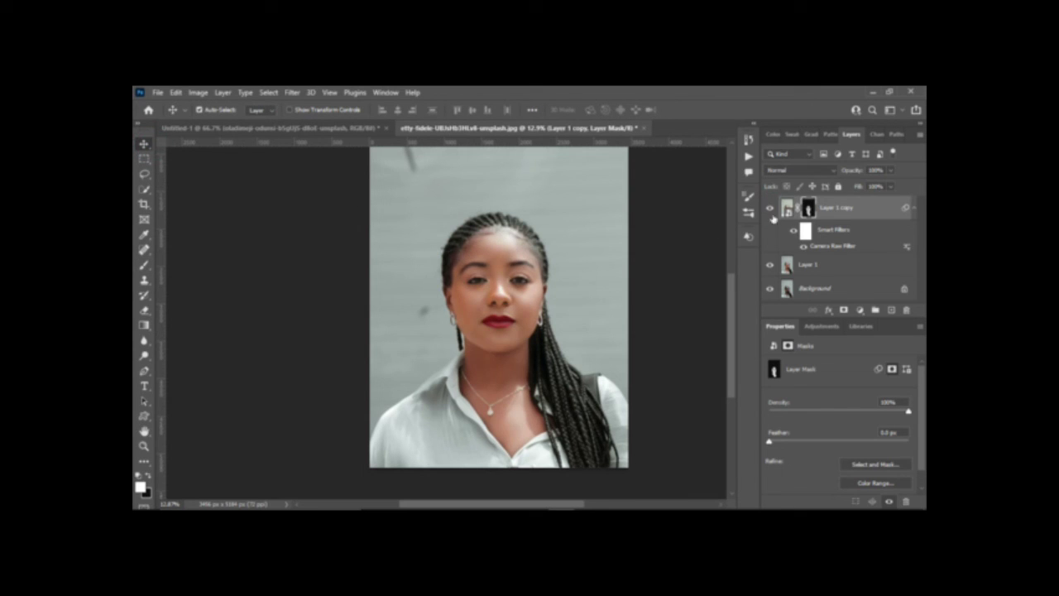
pyautogui.click(857, 244)
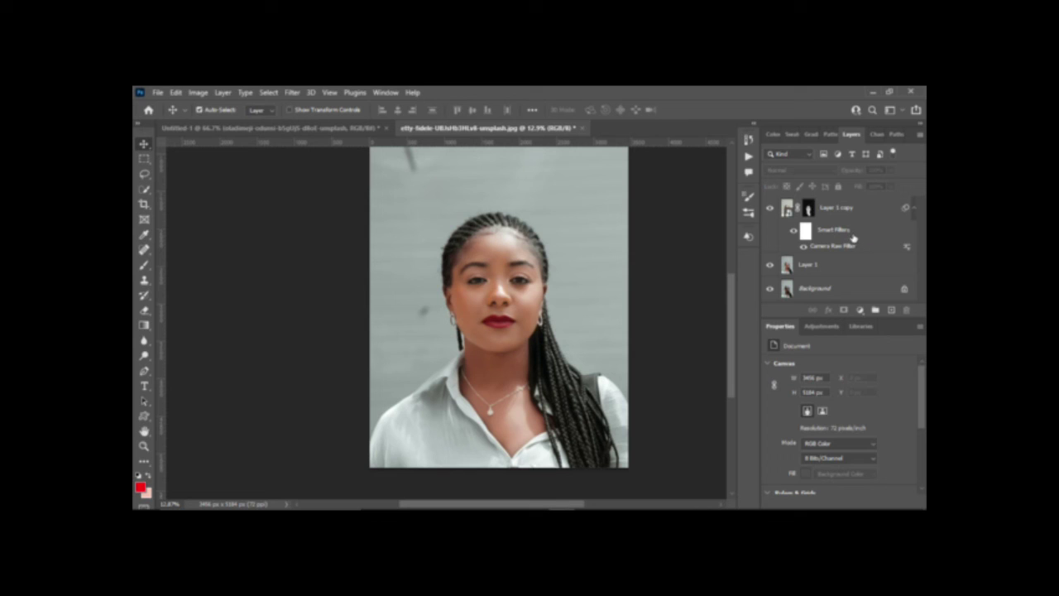
pyautogui.click(853, 236)
pyautogui.keyDown('shift'); pyautogui.click(832, 265); pyautogui.keyUp('shift')
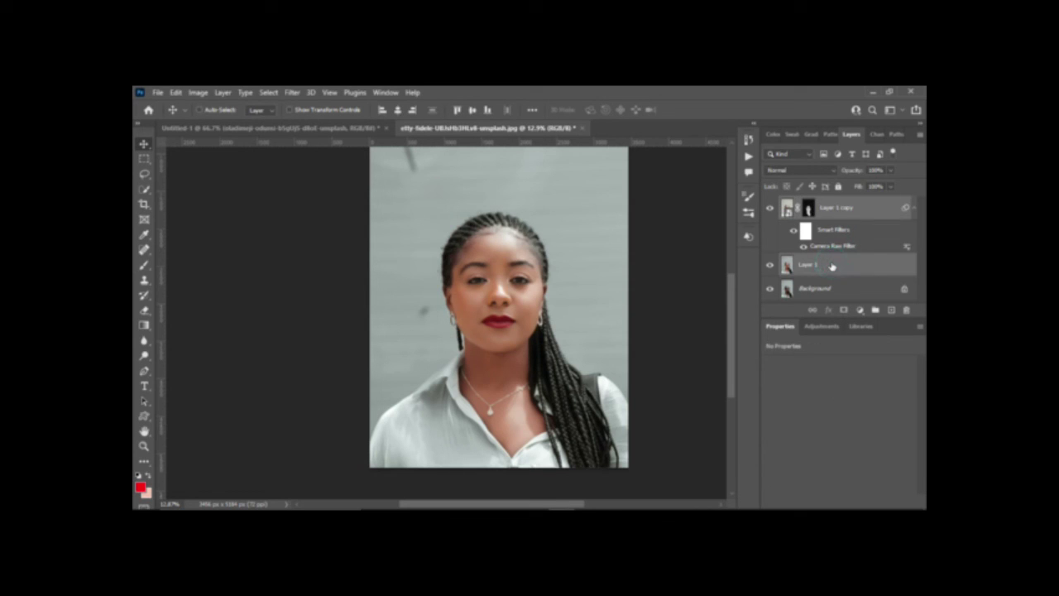
pyautogui.hotkey('ctrl', 'e')
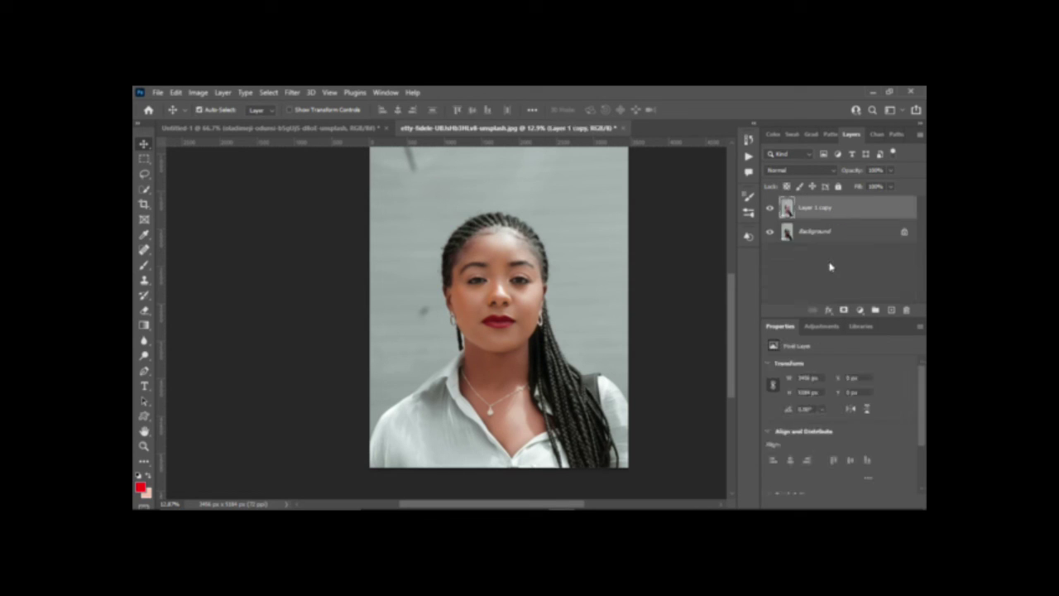
# Toggle the merged Layer 1 copy's visibility repeatedly to compare before and after.
pyautogui.click(770, 209)
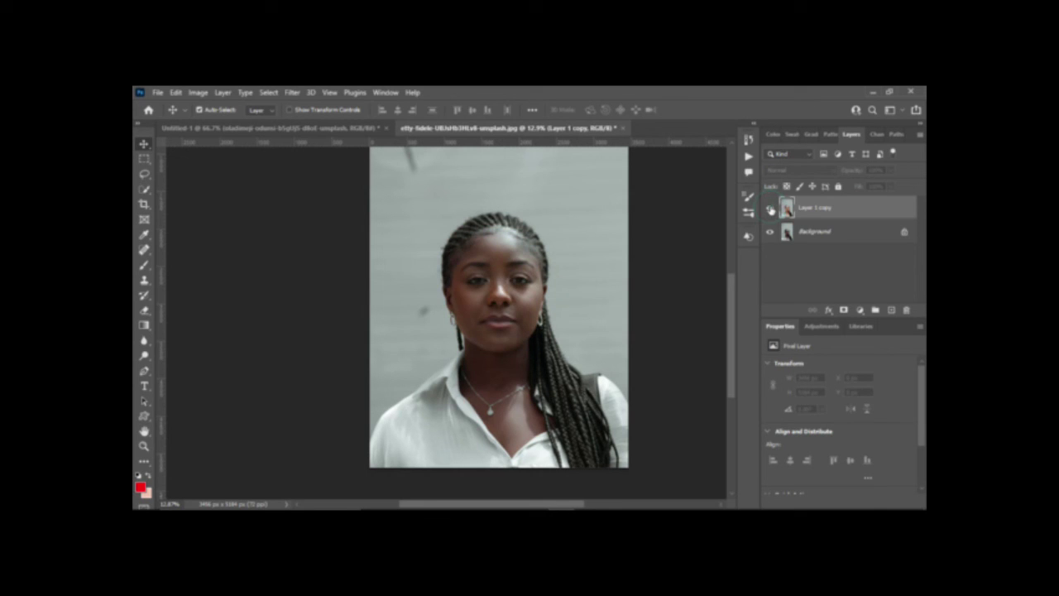
pyautogui.click(770, 209)
pyautogui.click(771, 209)
pyautogui.click(770, 210)
pyautogui.click(770, 208)
pyautogui.click(770, 208)
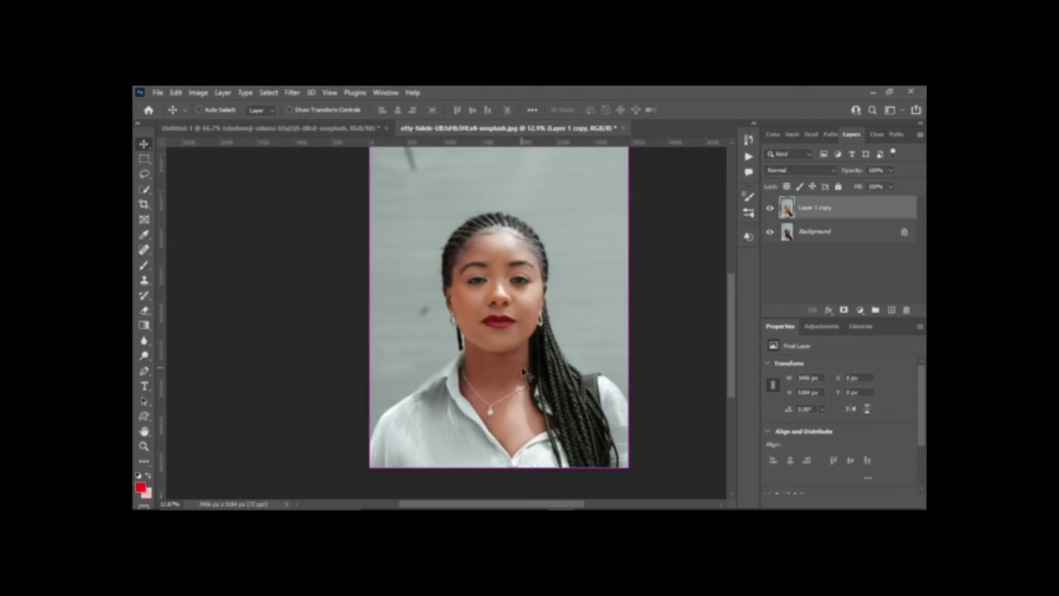
pyautogui.hscroll(2, 523, 372)
pyautogui.scroll(2, 523, 372)
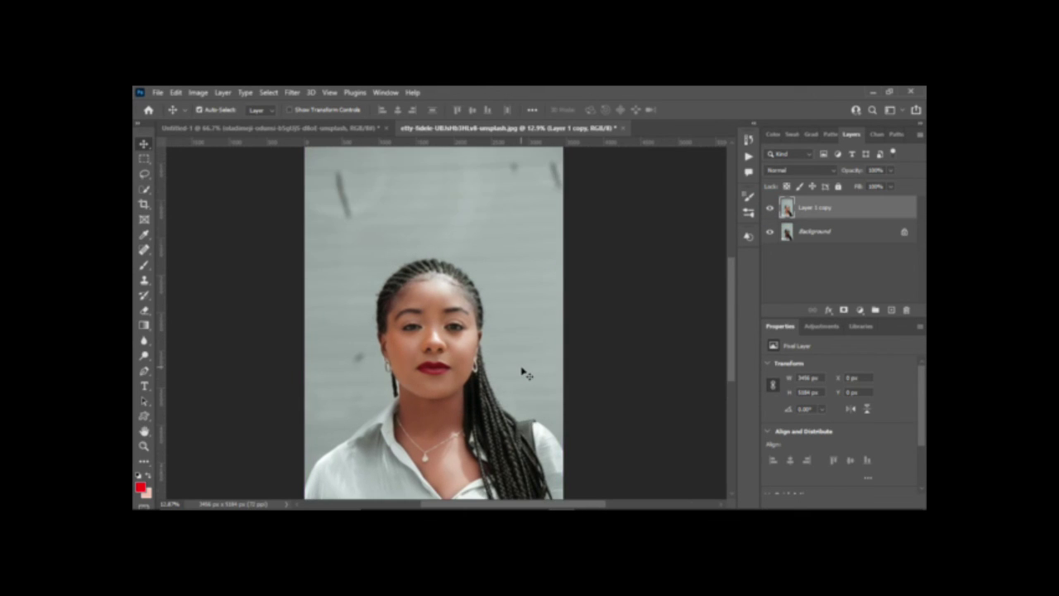